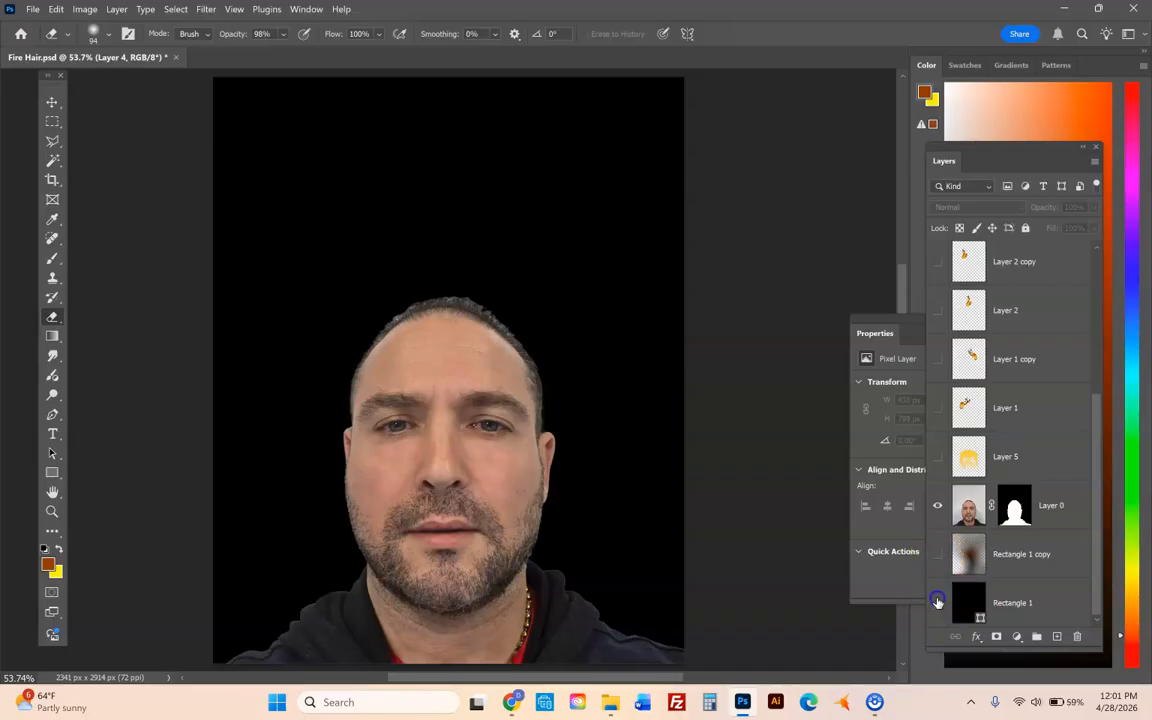
- Turn on the visibility of all layers in the Fire Hair composite
{"action": "left_click", "coordinate": [937, 601]}
{"action": "left_click", "coordinate": [937, 602]}
{"action": "left_click_drag", "start_coordinate": [936, 366], "coordinate": [938, 192]}
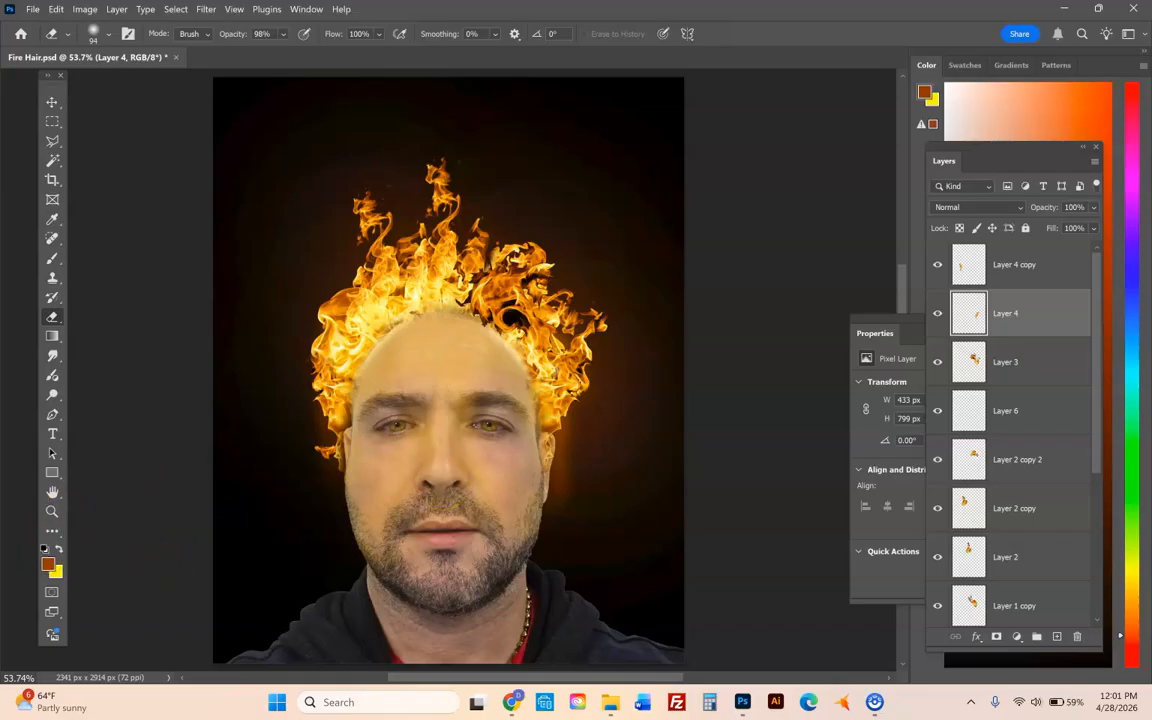
- Open the portrait photo 20260428_093045 from the Downloads folder
{"action": "left_click", "coordinate": [33, 10]}
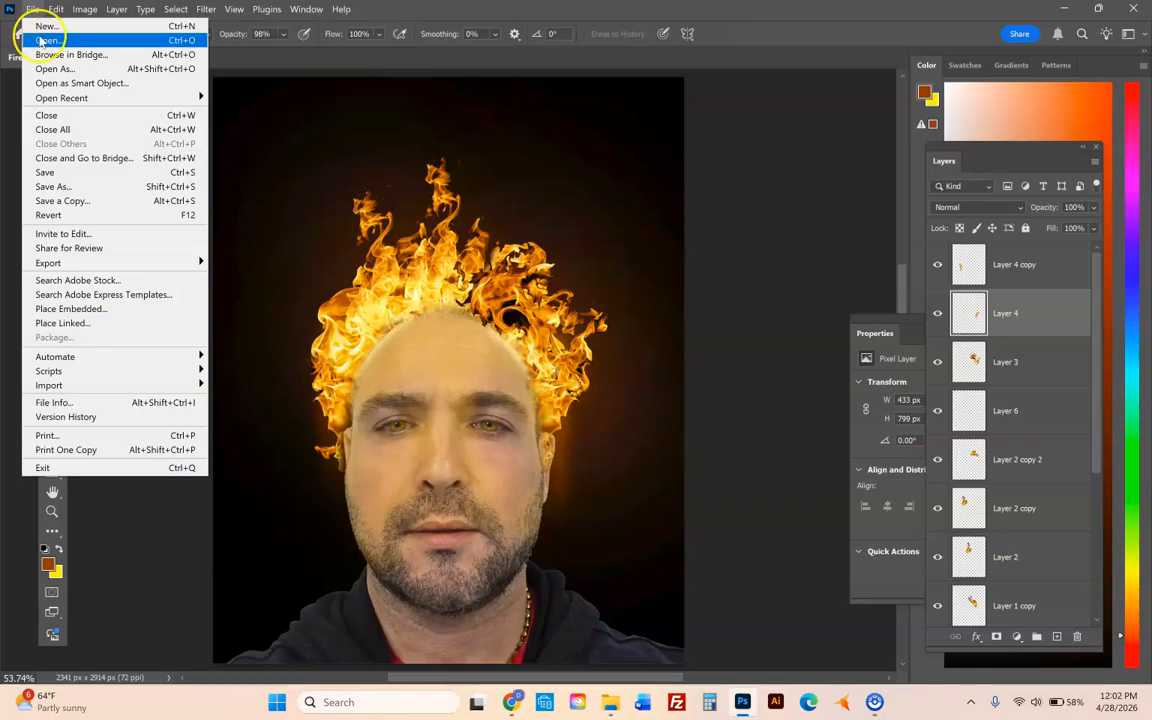
{"action": "left_click", "coordinate": [48, 40]}
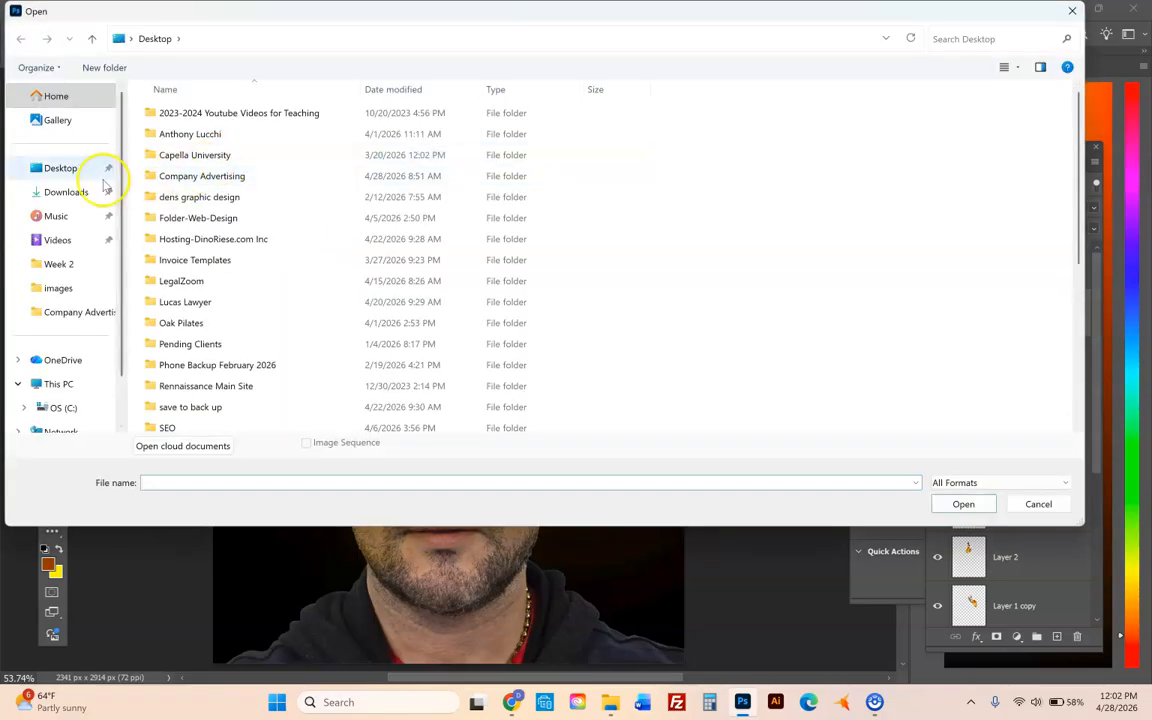
{"action": "left_click", "coordinate": [69, 208]}
{"action": "left_click", "coordinate": [62, 190]}
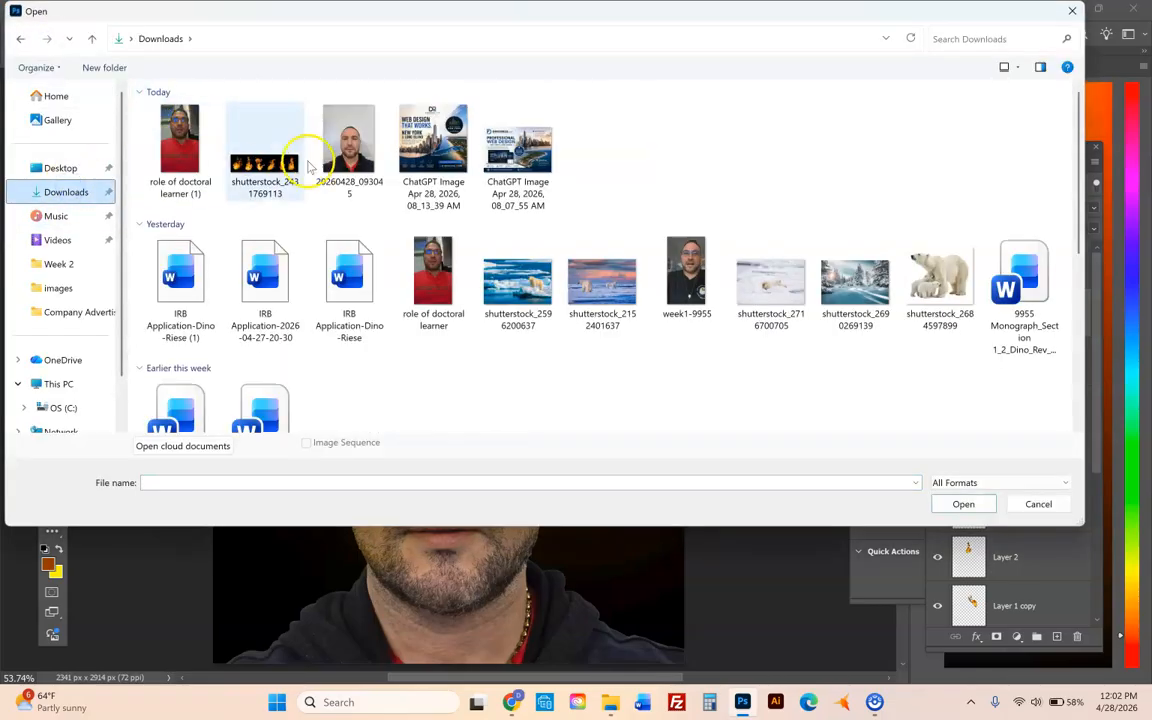
{"action": "left_click", "coordinate": [349, 150]}
{"action": "left_click", "coordinate": [963, 504]}
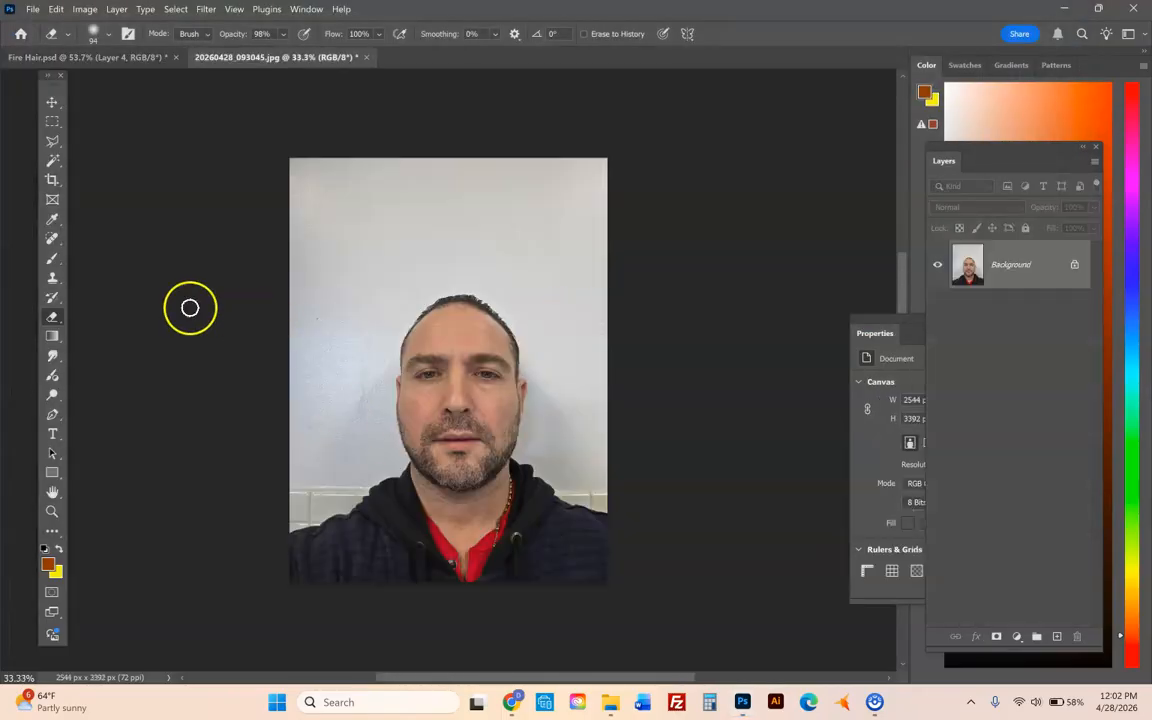
- Crop the portrait to about 2202 × 3236 px by trimming its left side and top edge
{"action": "left_click", "coordinate": [52, 180]}
{"action": "left_click_drag", "start_coordinate": [286, 372], "coordinate": [306, 380]}
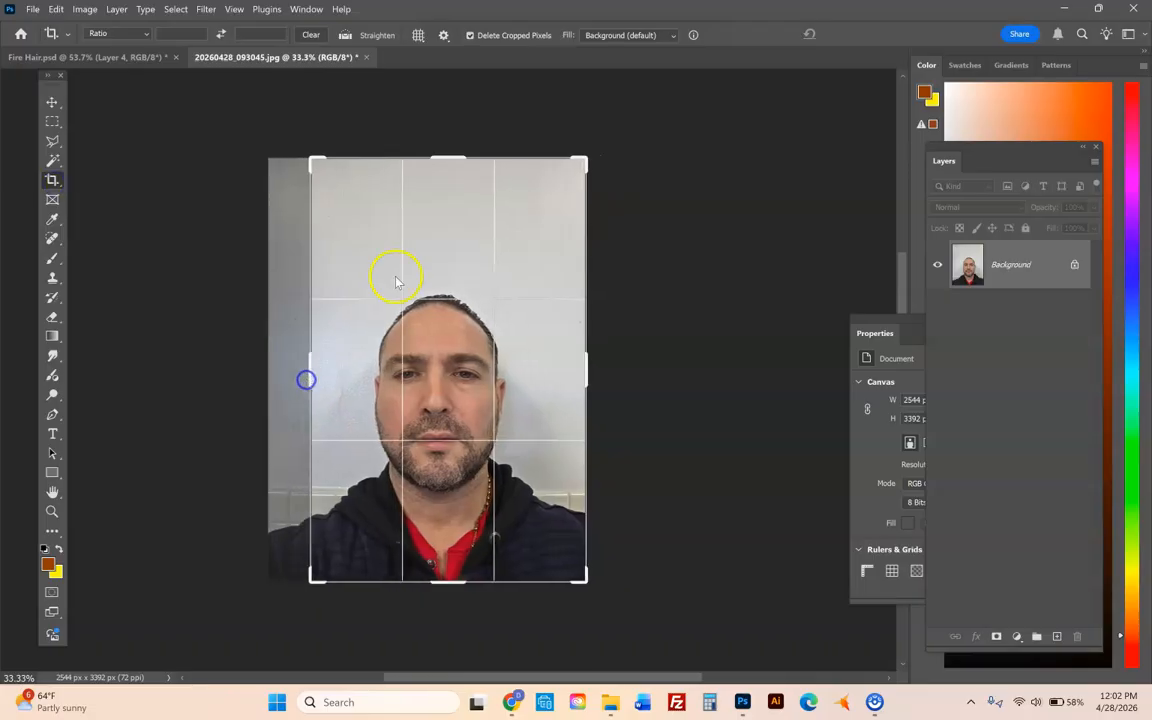
{"action": "left_click_drag", "start_coordinate": [452, 157], "coordinate": [373, 173]}
{"action": "double_click", "coordinate": [383, 175]}
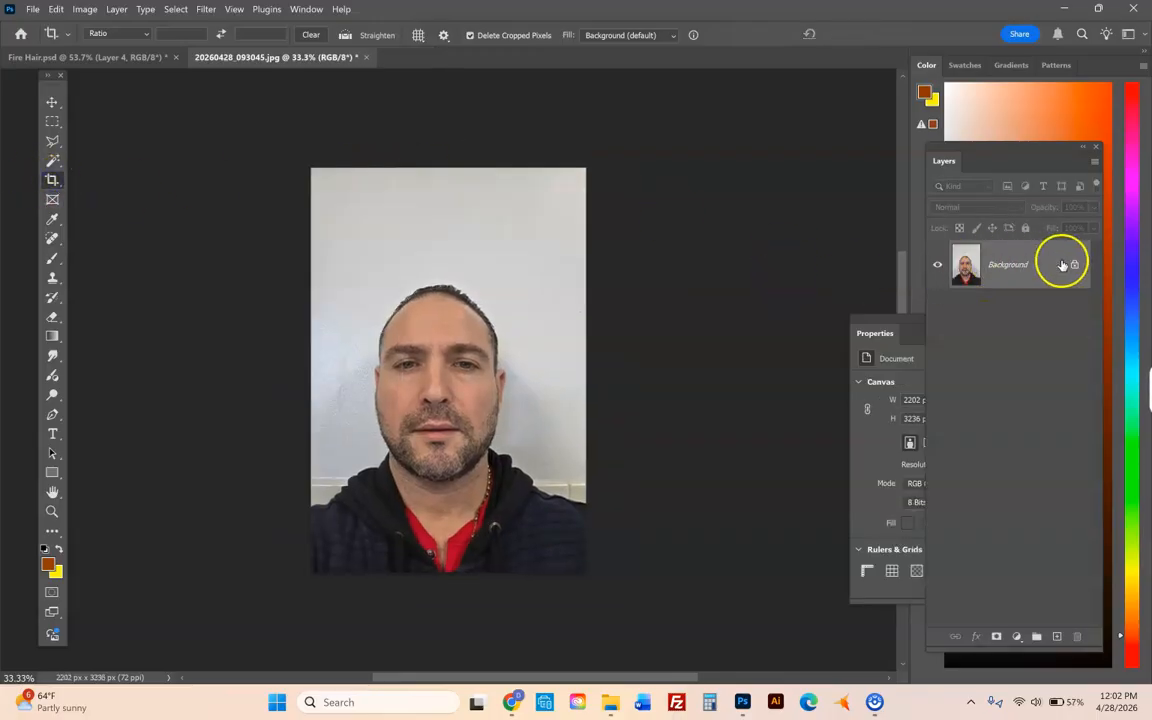
- Unlock the portrait's Background layer so it becomes an editable layer
{"action": "left_click", "coordinate": [1075, 265]}
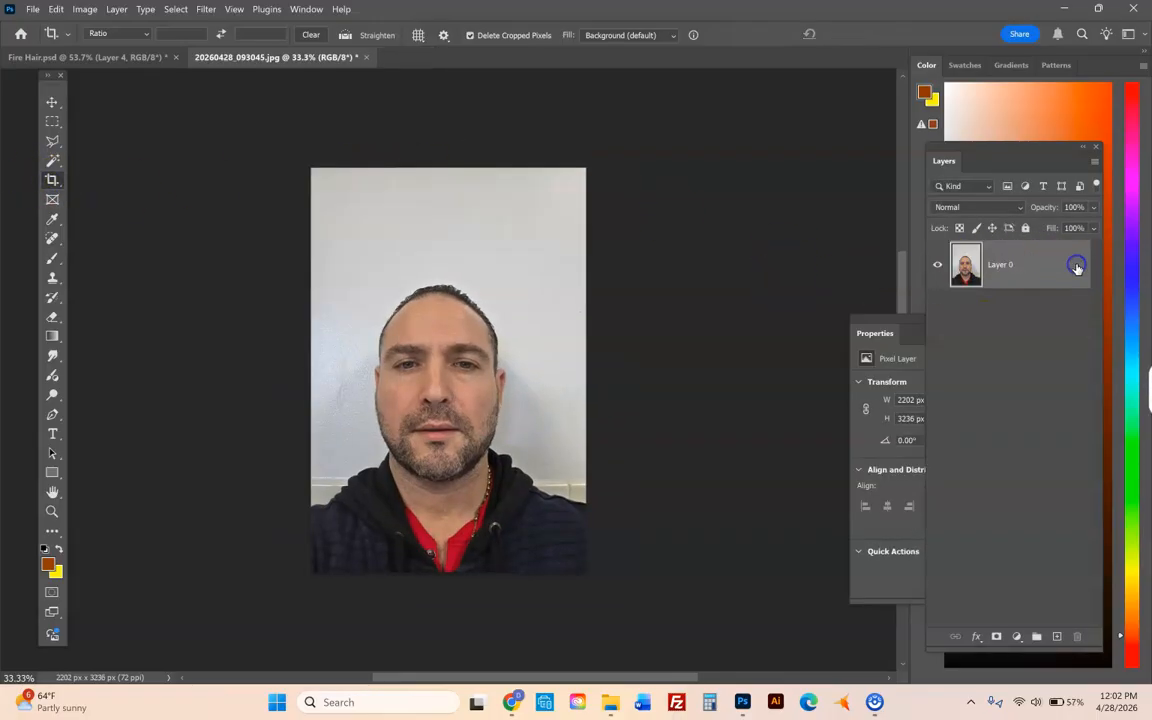
{"action": "right_click", "coordinate": [964, 266]}
{"action": "right_click", "coordinate": [961, 254]}
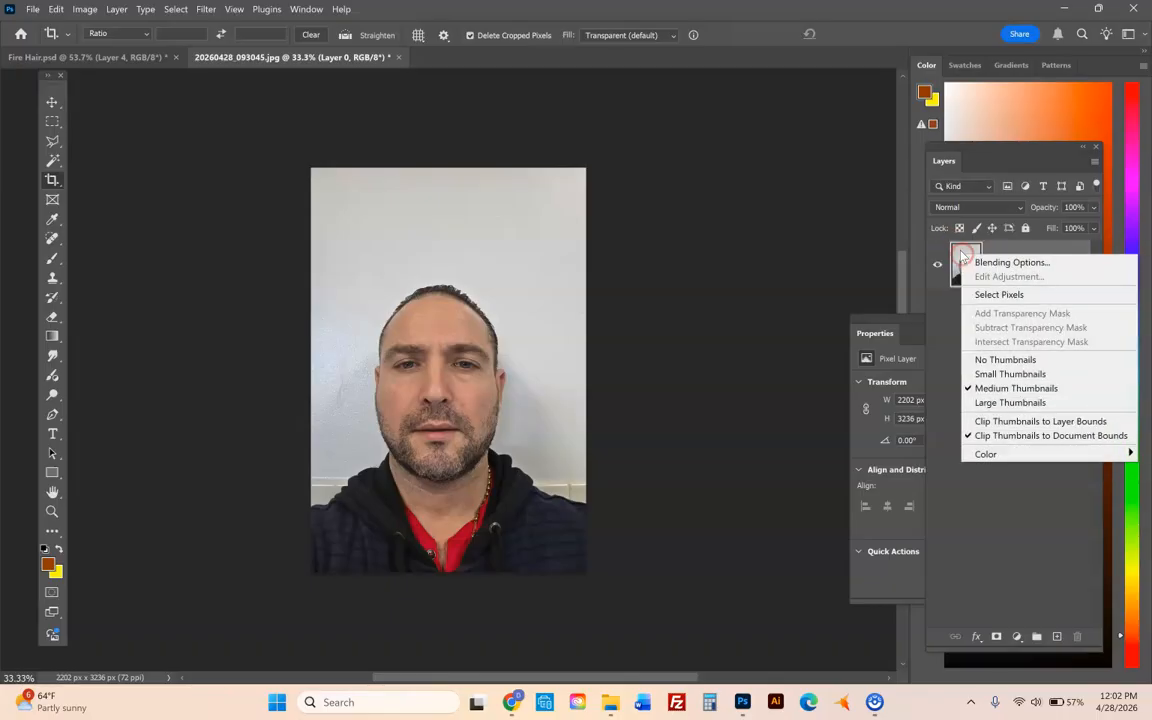
{"action": "left_click", "coordinate": [985, 530]}
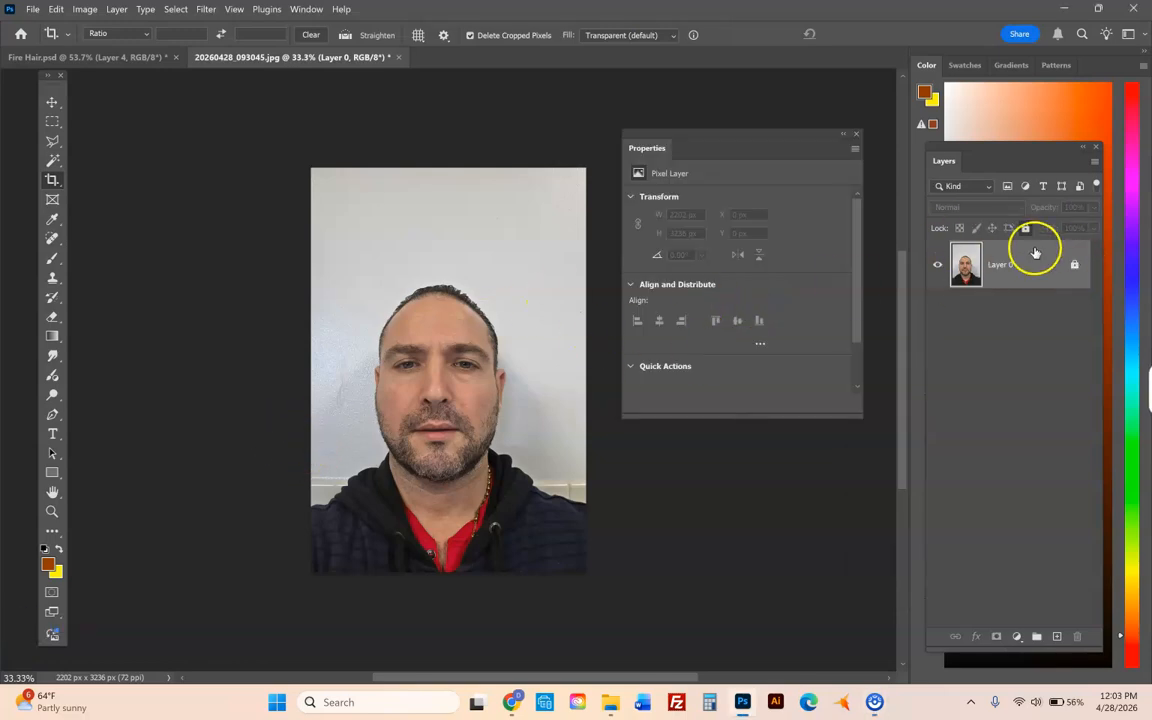
{"action": "left_click", "coordinate": [1072, 265]}
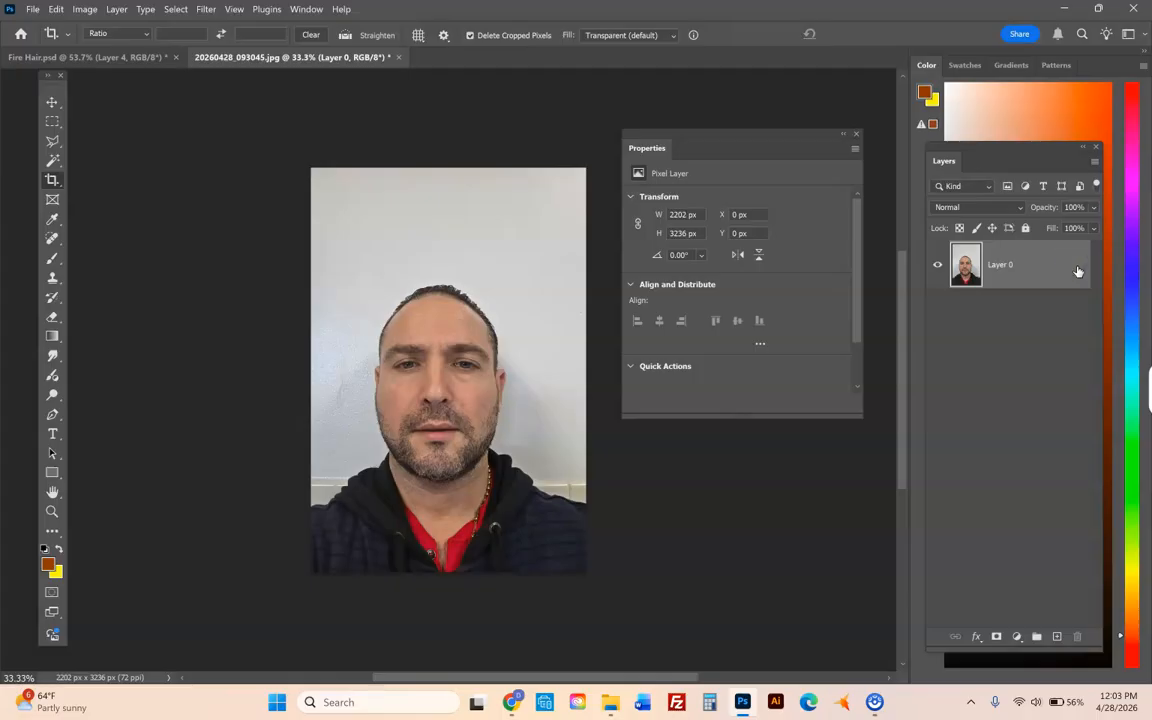
- Mask out the wall behind the man with the Remove Background quick action
{"action": "left_click", "coordinate": [307, 10]}
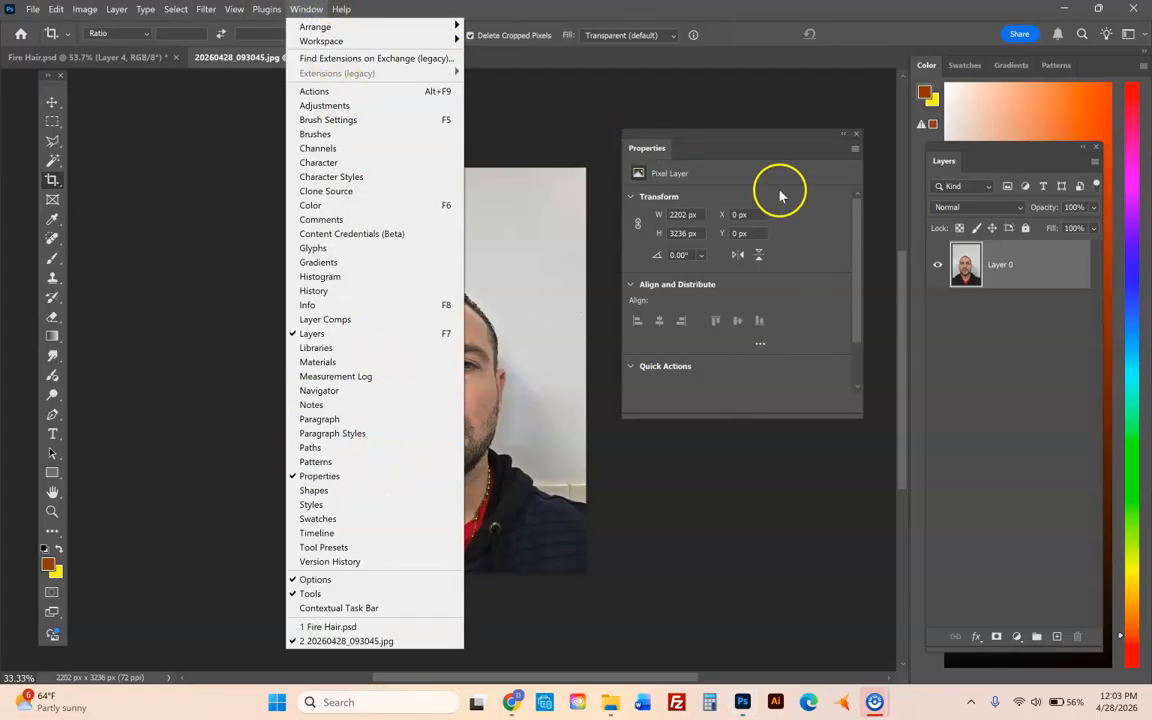
{"action": "left_click", "coordinate": [646, 148]}
{"action": "scroll", "coordinate": [714, 272], "scroll_direction": "down", "scroll_amount": 2}
{"action": "scroll", "coordinate": [714, 272], "scroll_direction": "down", "scroll_amount": 1}
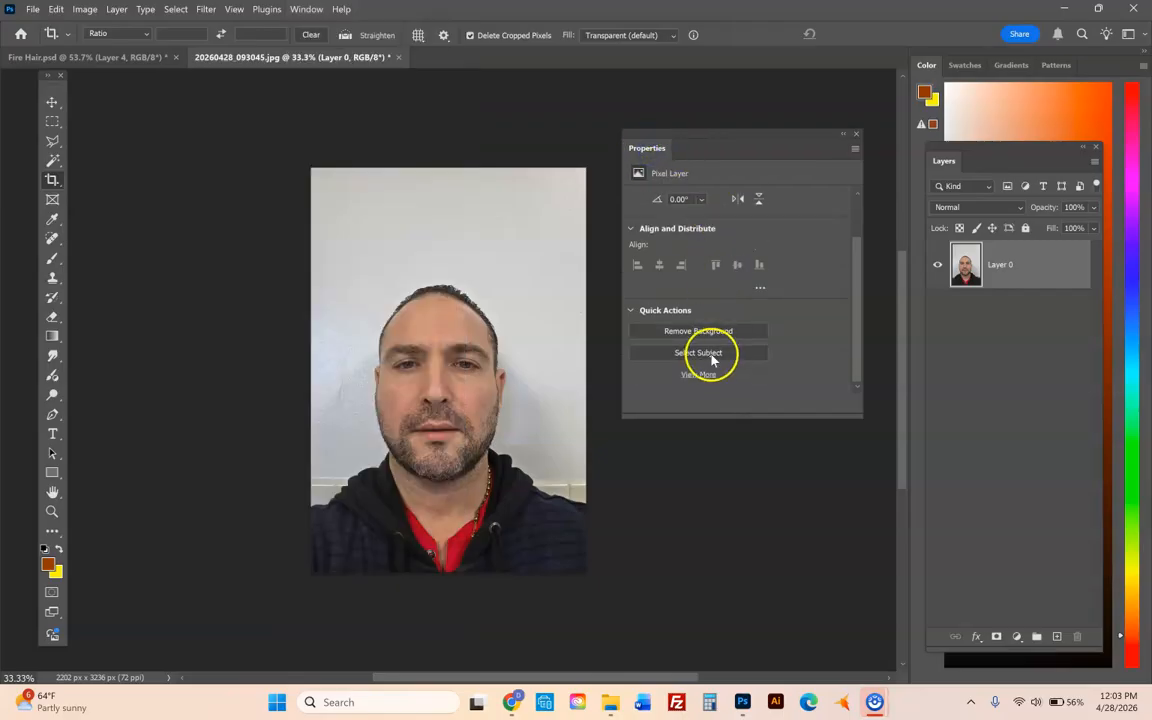
{"action": "left_click", "coordinate": [693, 333]}
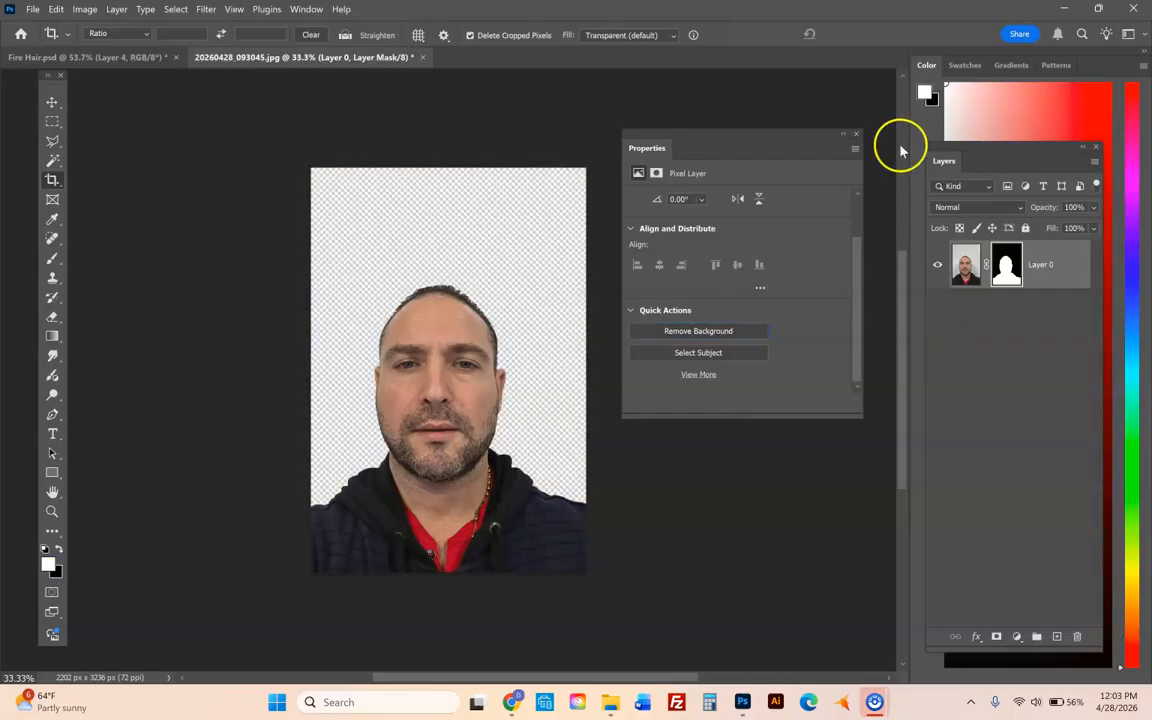
- Add a new empty layer and place it beneath the masked portrait layer
{"action": "left_click_drag", "start_coordinate": [768, 140], "coordinate": [768, 189]}
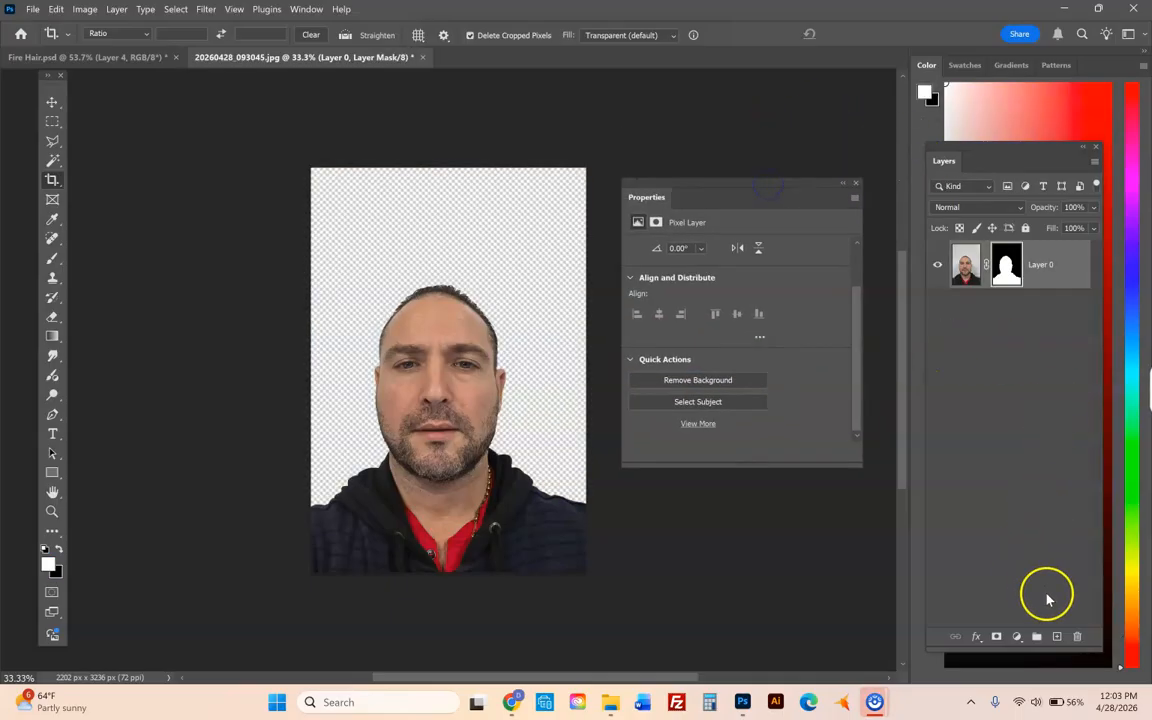
{"action": "left_click", "coordinate": [1056, 637]}
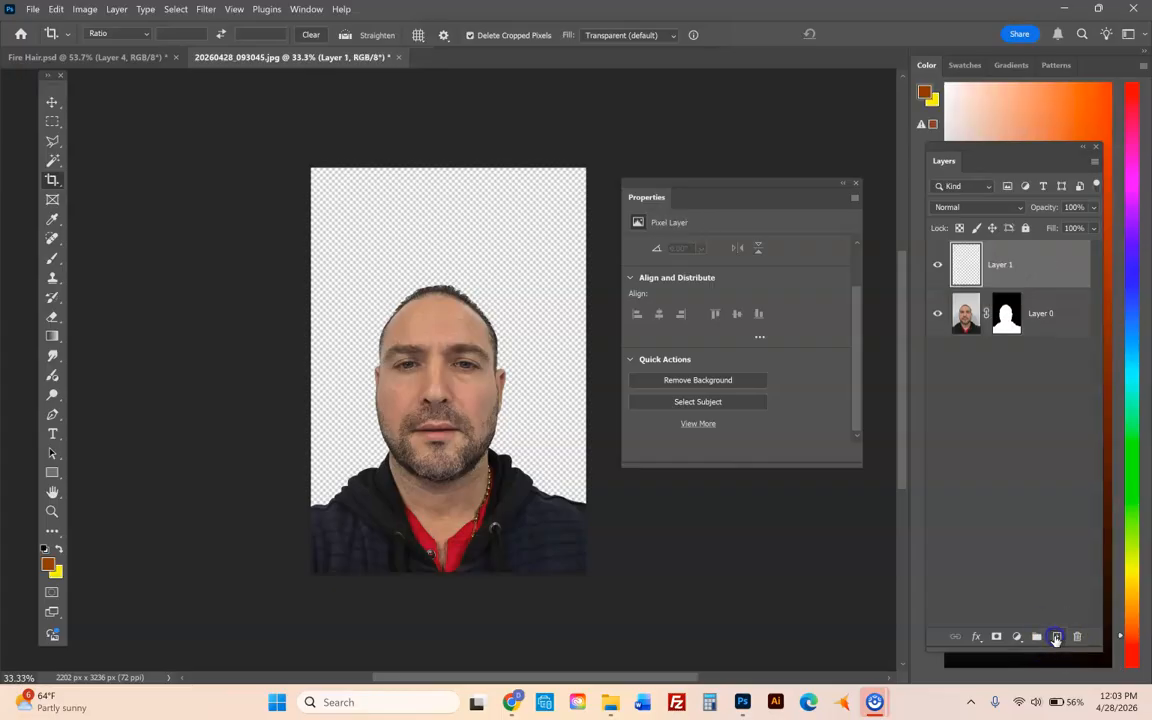
{"action": "left_click_drag", "start_coordinate": [1008, 251], "coordinate": [1006, 350]}
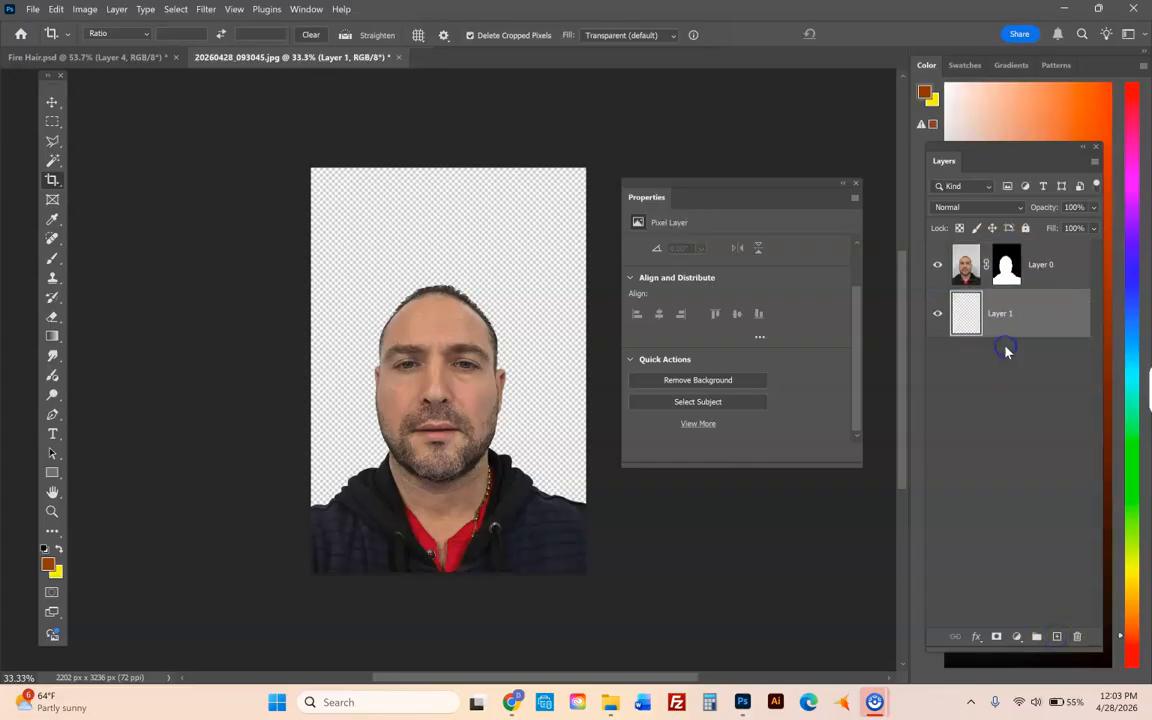
- Draw a black (000000) rectangle of about 2763 × 3407 px behind the portrait, covering the whole canvas
{"action": "left_click", "coordinate": [56, 474]}
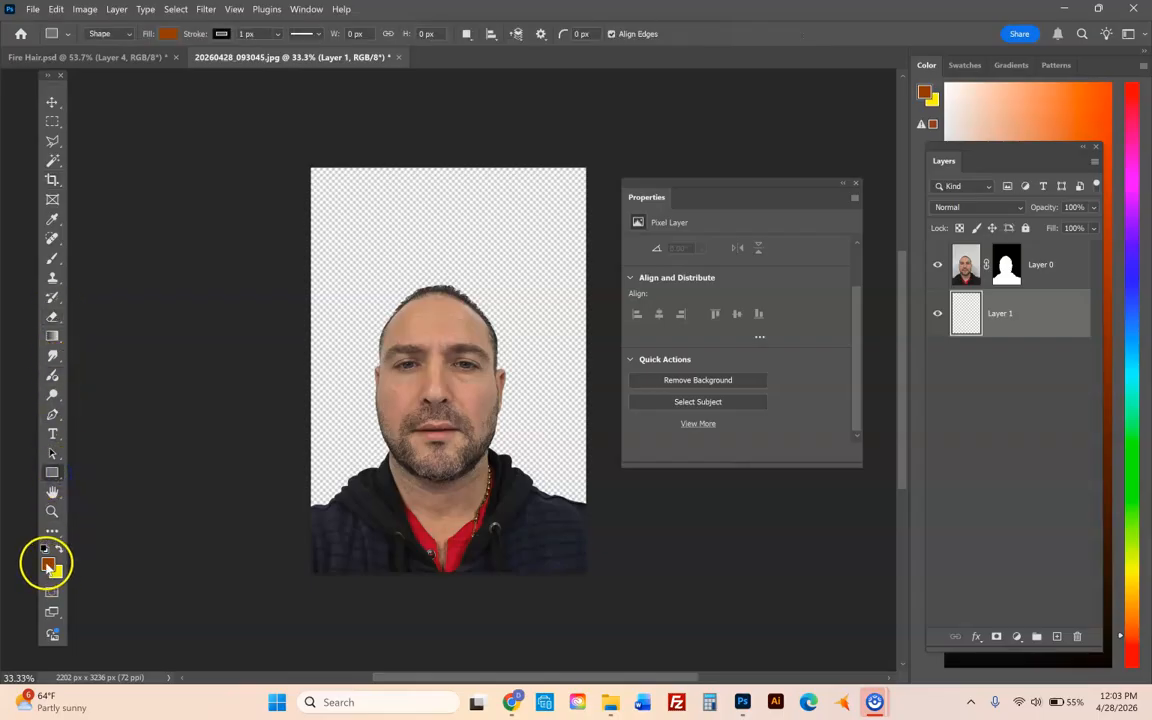
{"action": "left_click", "coordinate": [47, 565]}
{"action": "left_click", "coordinate": [520, 380]}
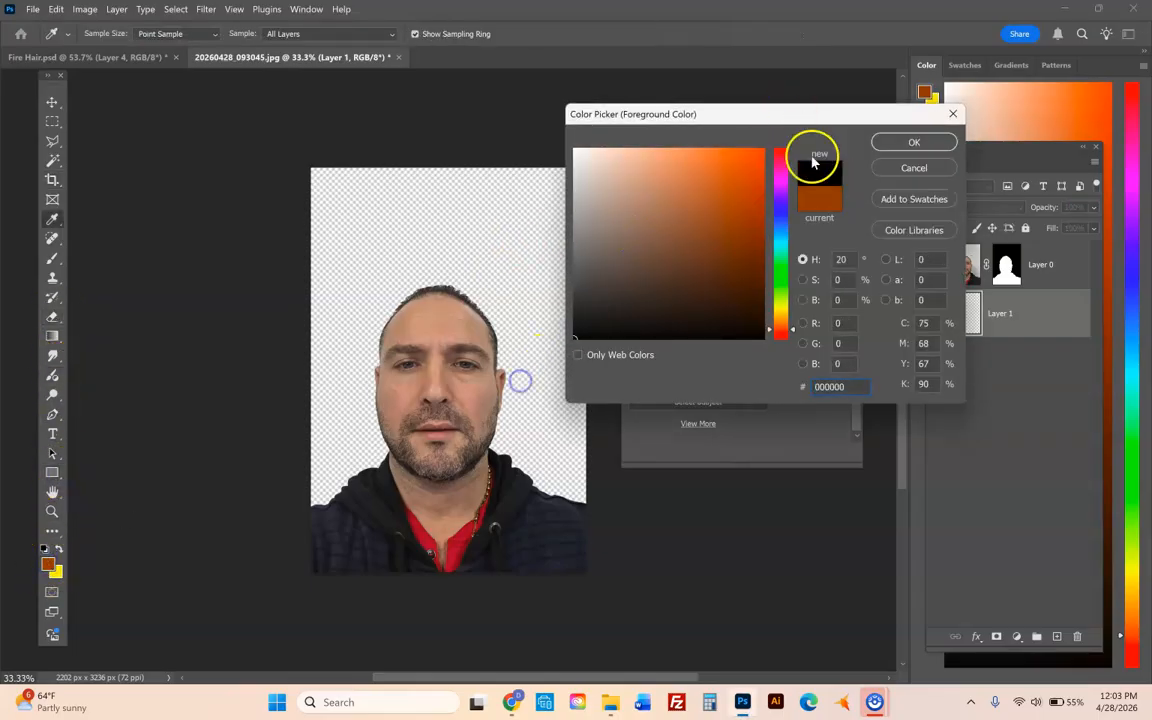
{"action": "left_click", "coordinate": [914, 142]}
{"action": "left_click_drag", "start_coordinate": [260, 160], "coordinate": [605, 586]}
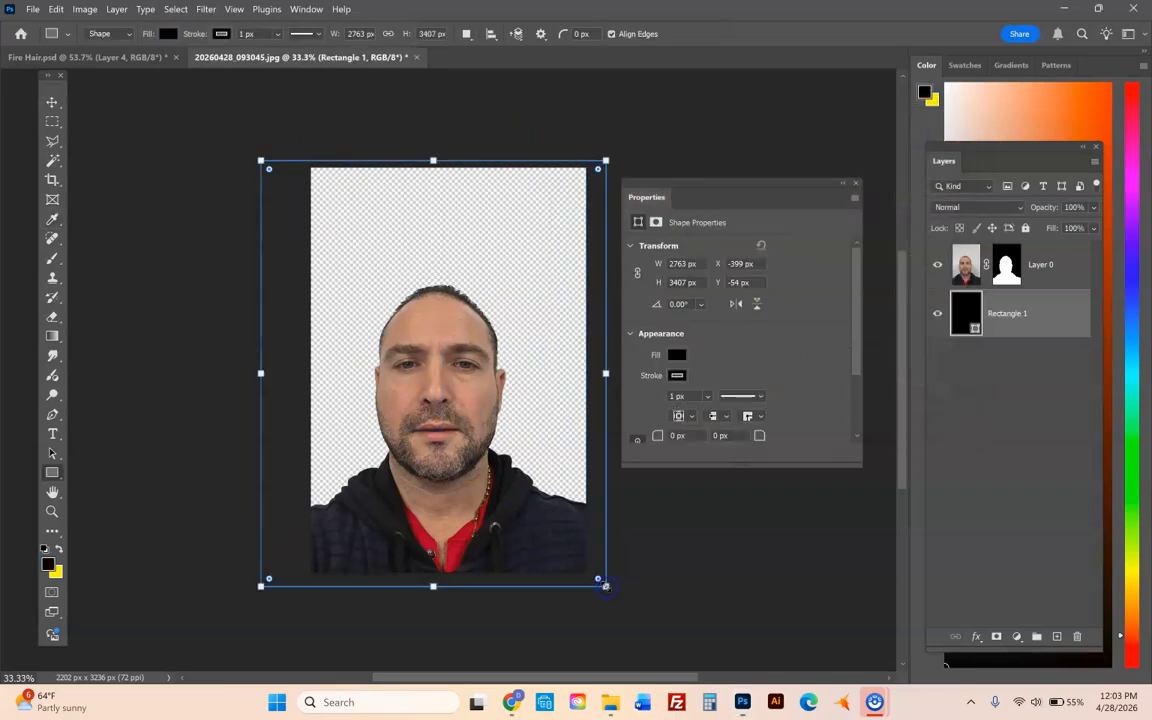
{"action": "left_click", "coordinate": [52, 102]}
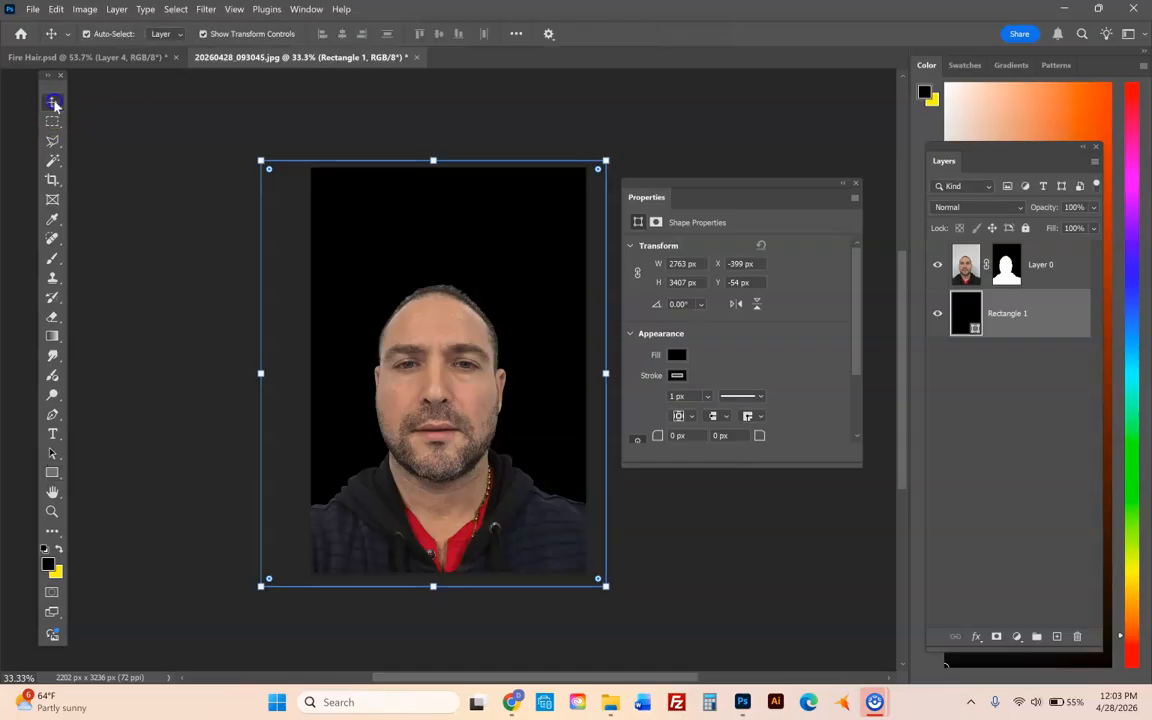
{"action": "left_click", "coordinate": [108, 102]}
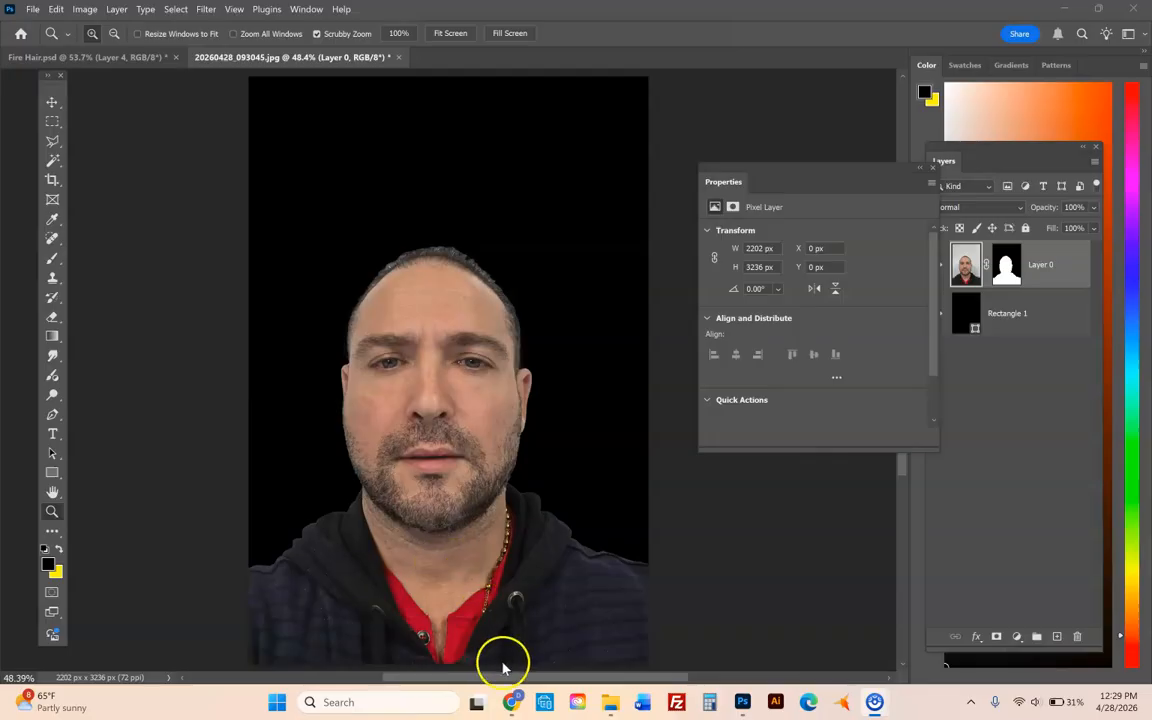
{"action": "left_click", "coordinate": [31, 10]}
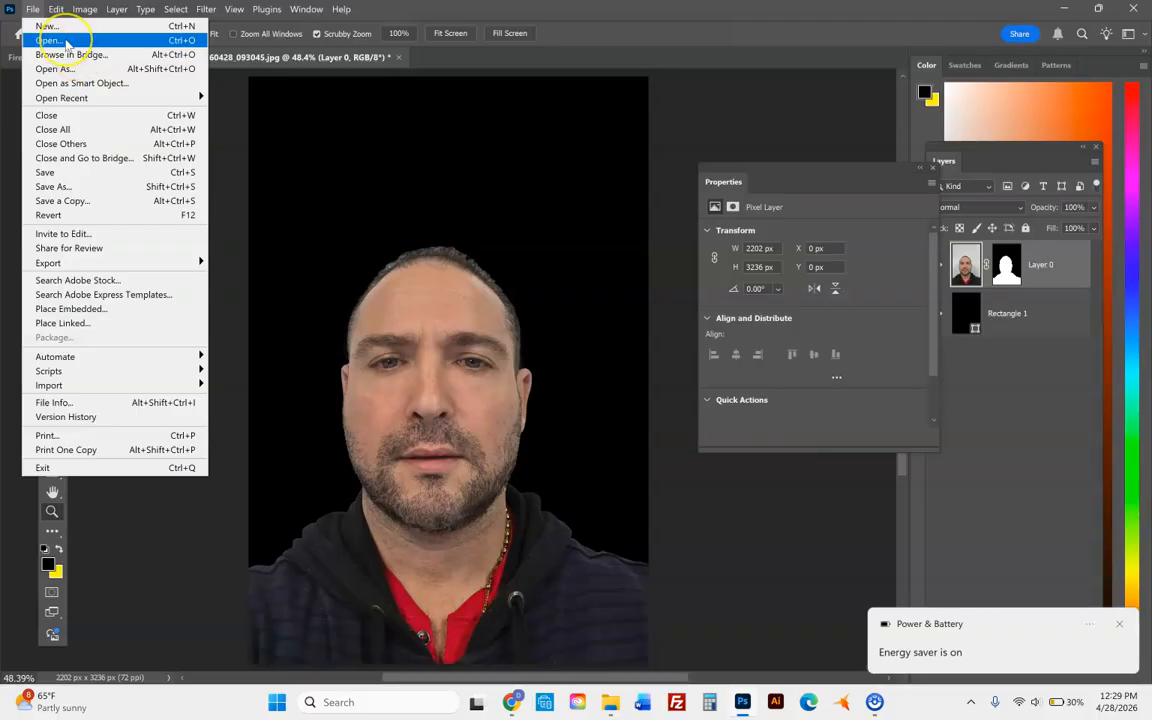
{"action": "left_click", "coordinate": [66, 42]}
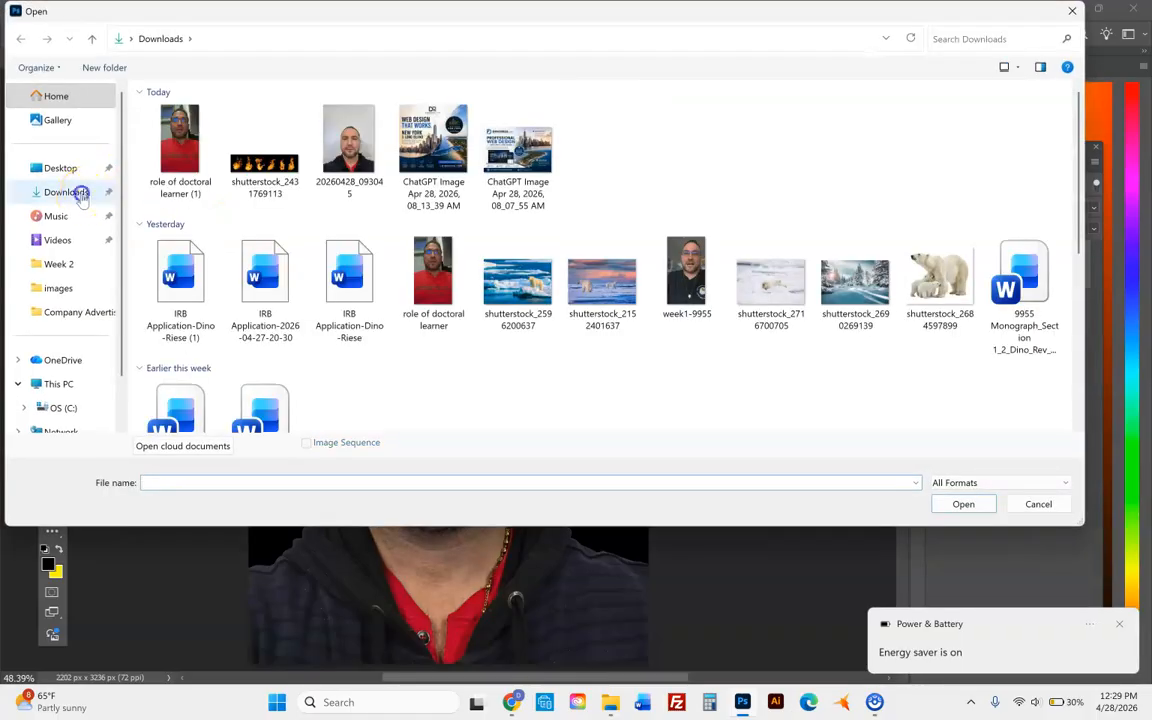
{"action": "left_click", "coordinate": [250, 150]}
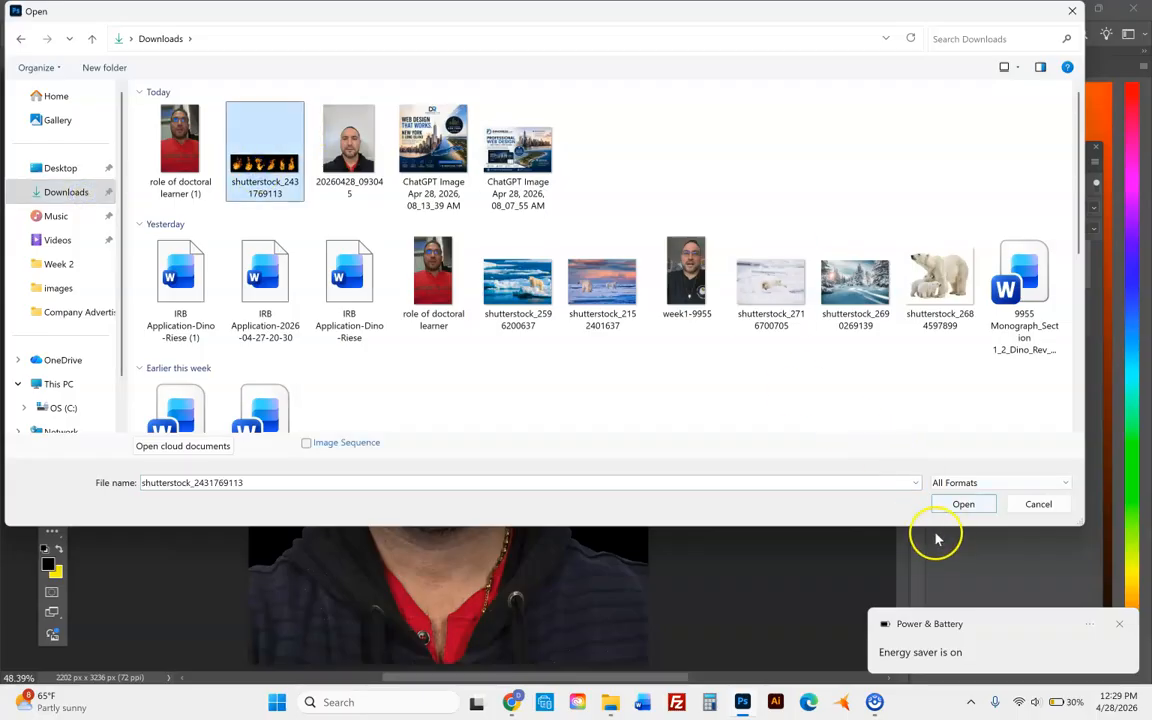
{"action": "left_click", "coordinate": [962, 504]}
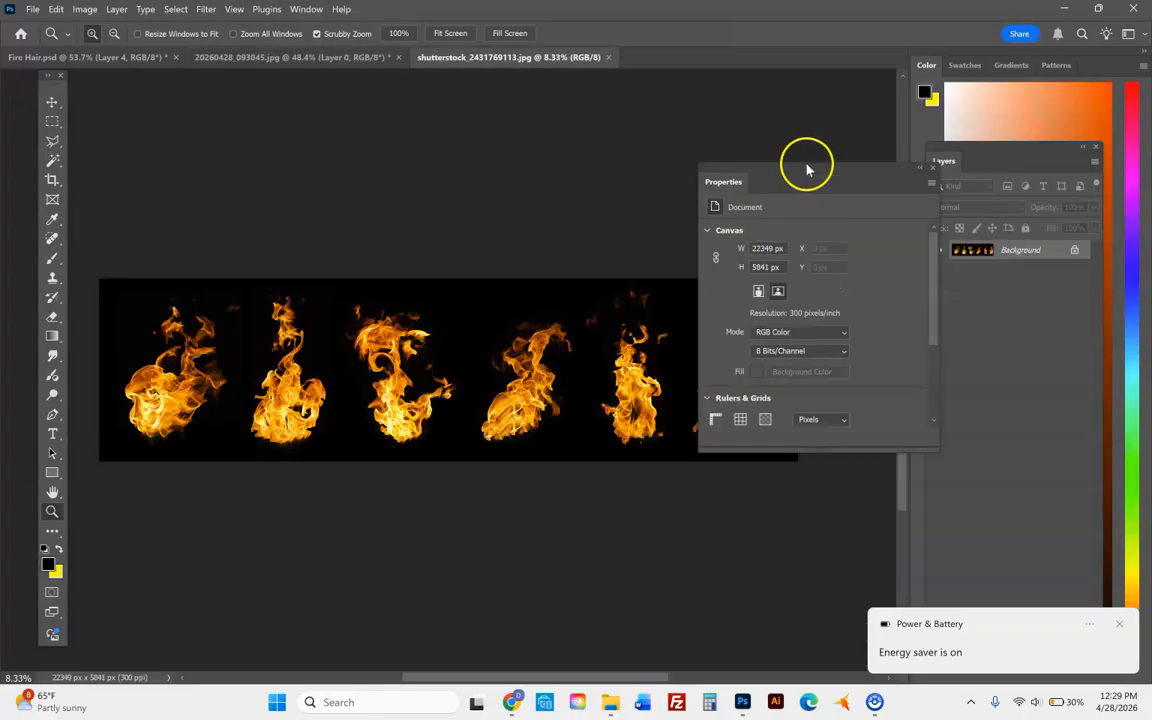
{"action": "left_click_drag", "start_coordinate": [806, 170], "coordinate": [944, 288]}
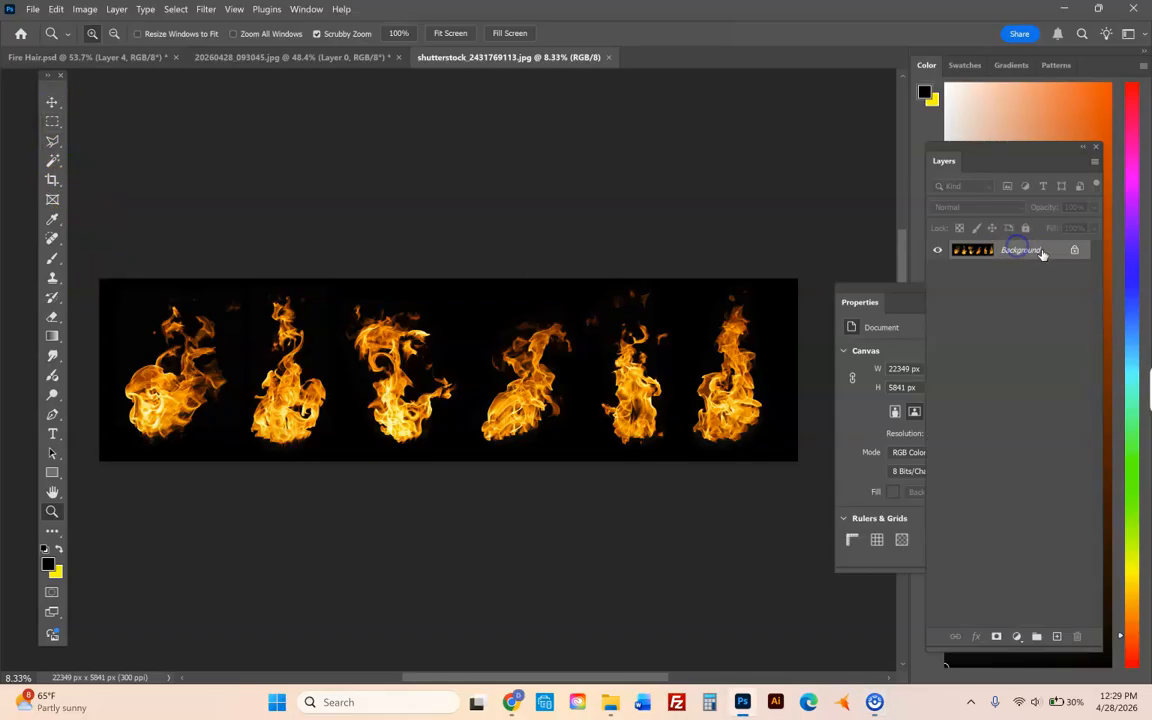
{"action": "left_click", "coordinate": [1076, 250]}
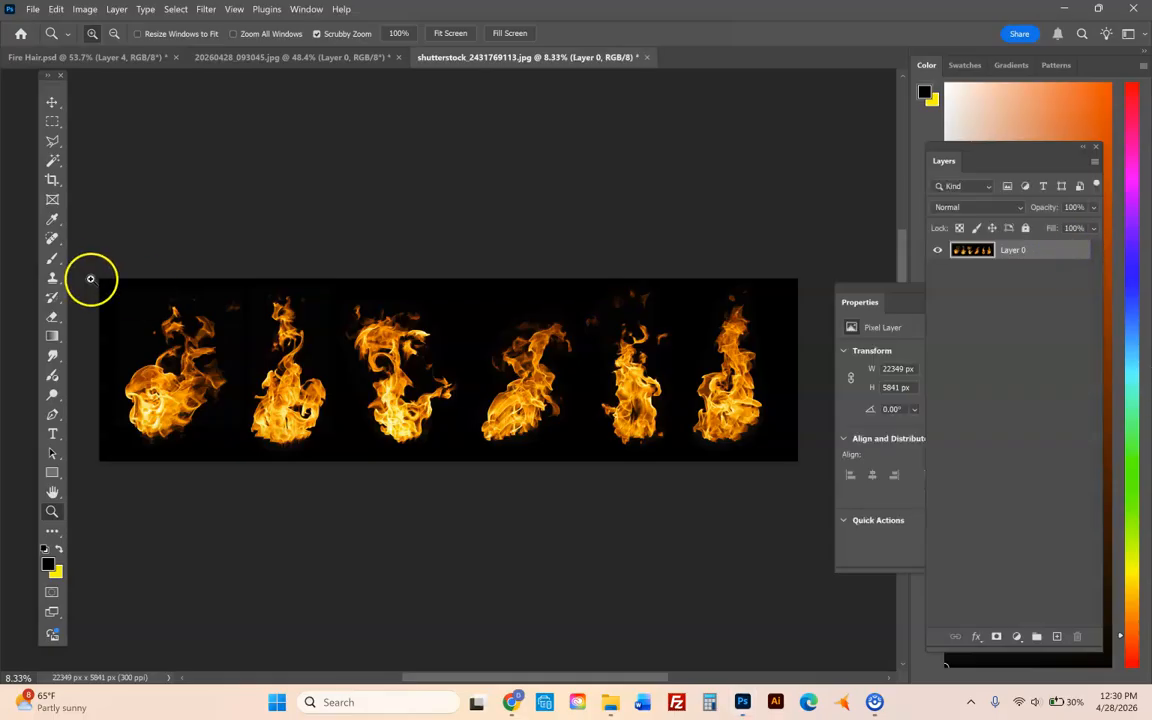
- Select the leftmost flame with a rectangular marquee of about 4164 × 5507 px and copy it
{"action": "left_click", "coordinate": [51, 121]}
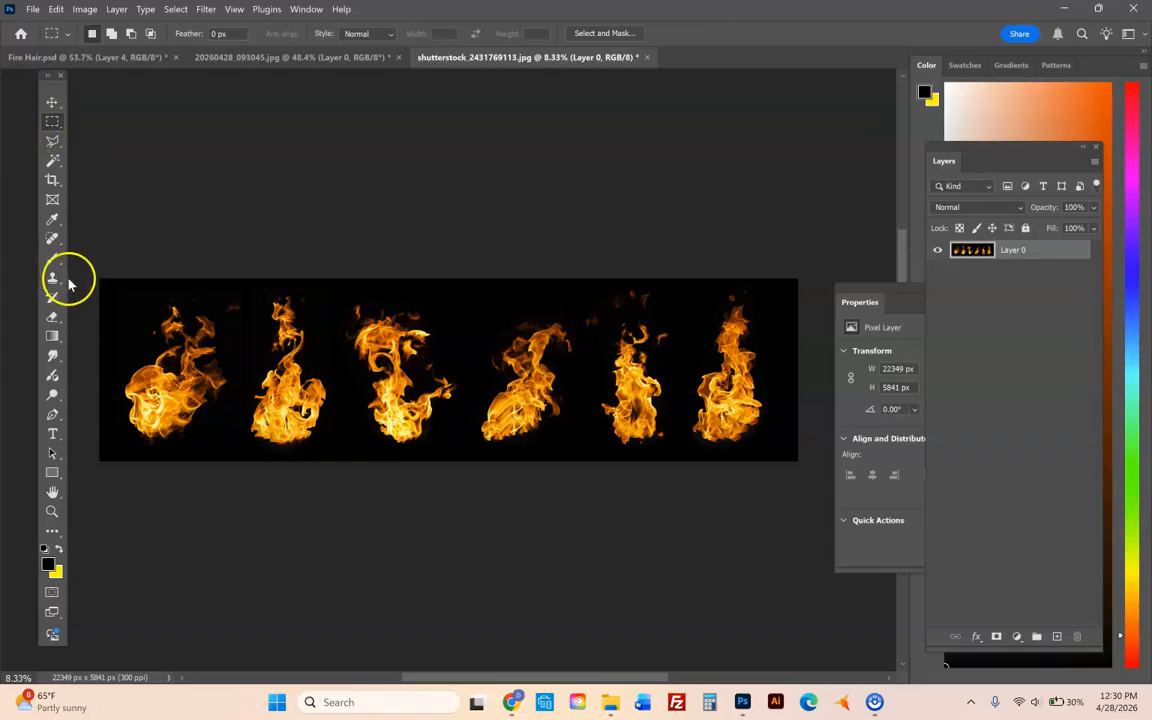
{"action": "left_click_drag", "start_coordinate": [103, 281], "coordinate": [233, 452]}
{"action": "left_click", "coordinate": [56, 9]}
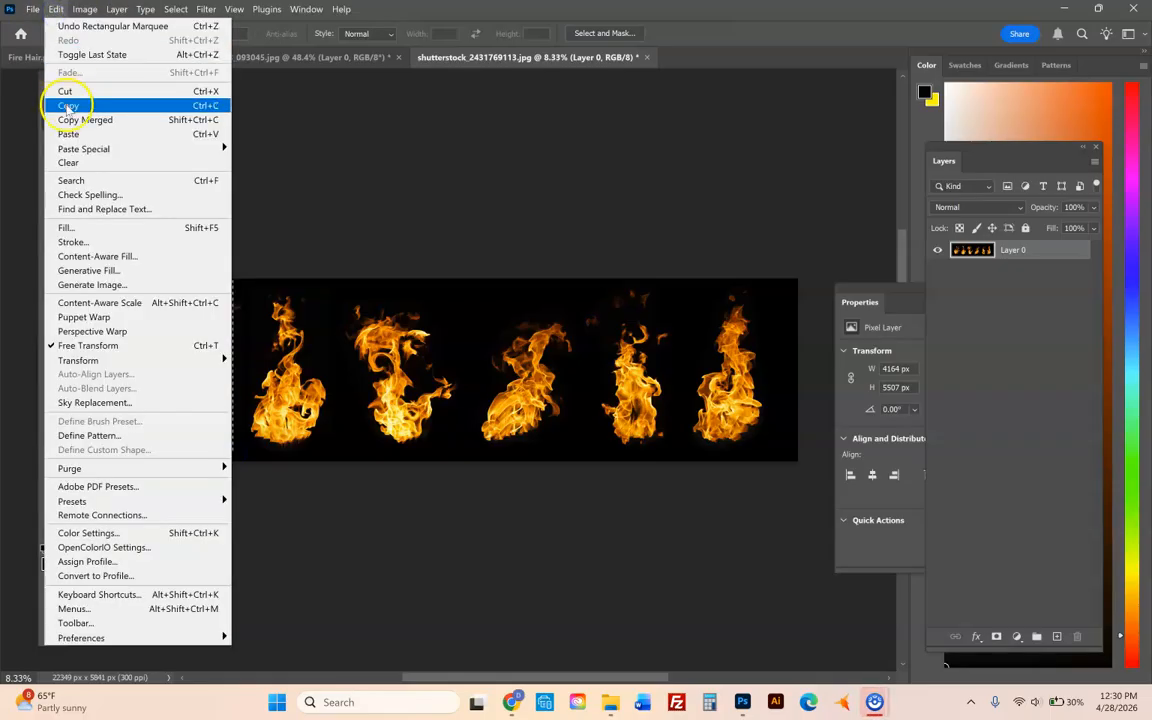
{"action": "left_click", "coordinate": [67, 108]}
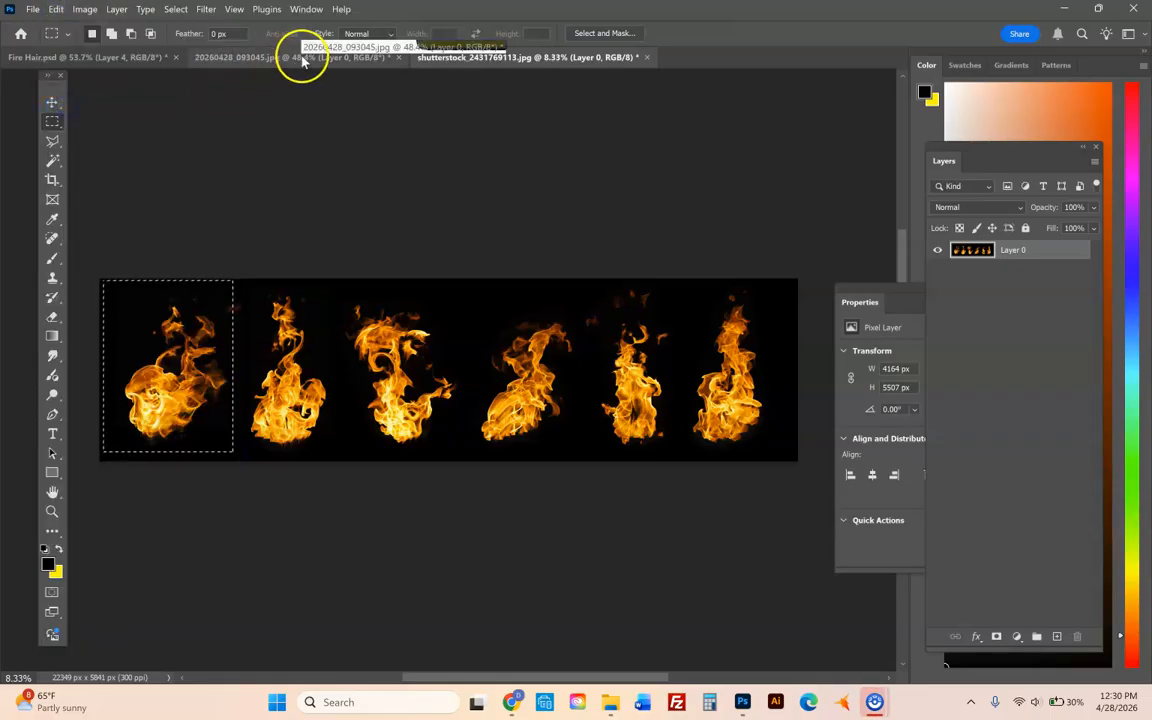
- Paste the copied flame into the portrait document 20260428_093045.jpg, accepting the color profile conversion
{"action": "left_click", "coordinate": [303, 58]}
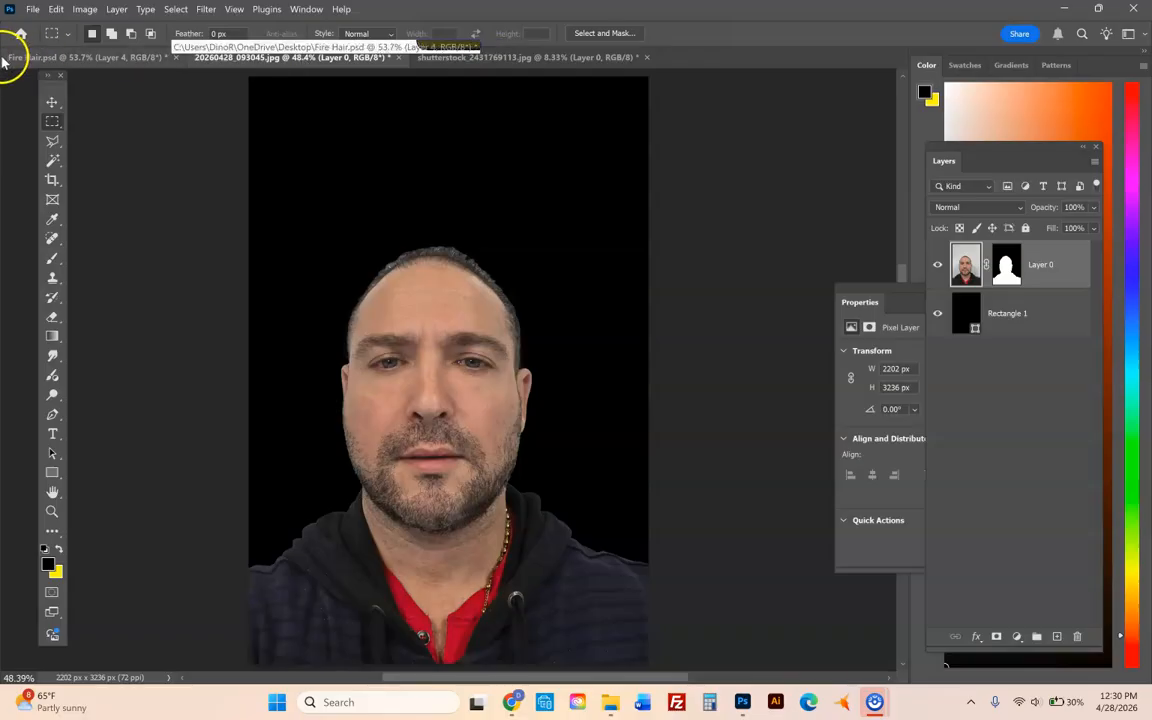
{"action": "left_click", "coordinate": [40, 60]}
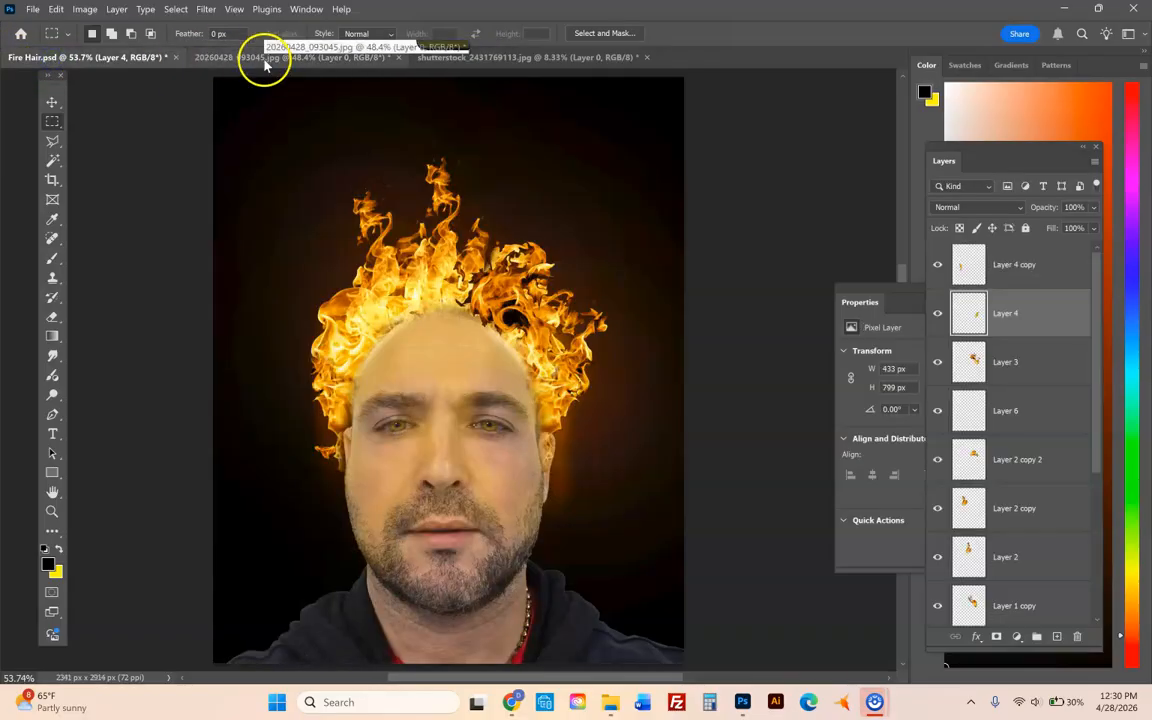
{"action": "left_click", "coordinate": [268, 57]}
{"action": "left_click", "coordinate": [57, 9]}
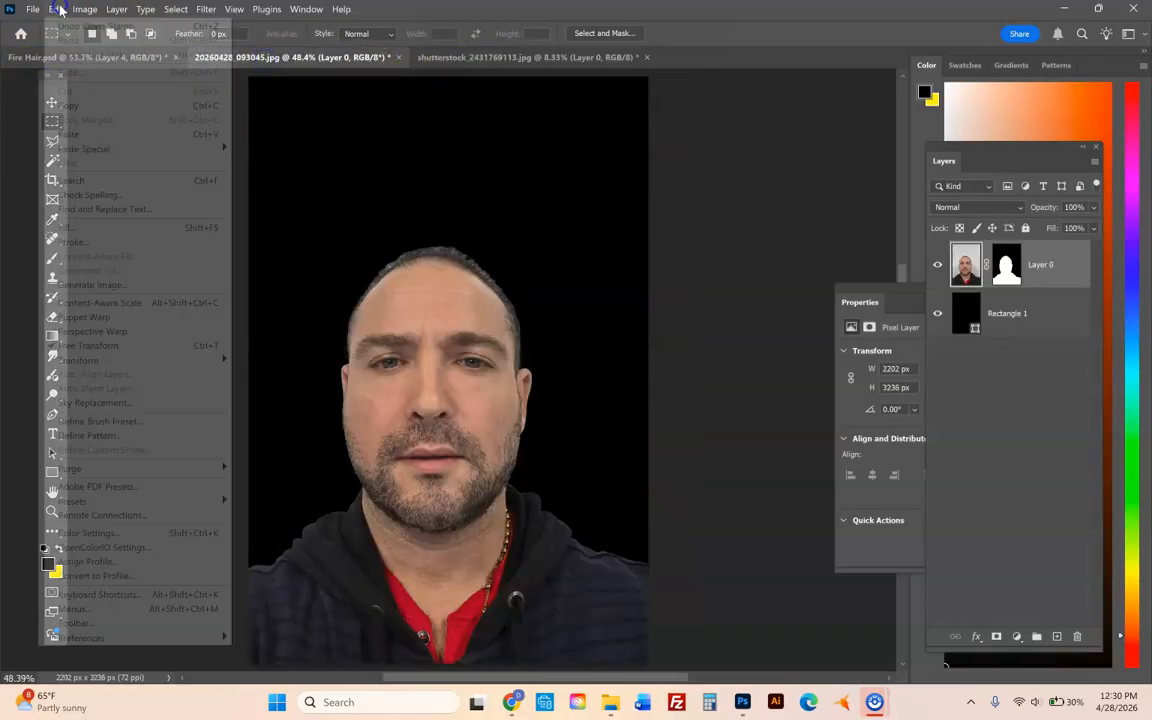
{"action": "left_click", "coordinate": [58, 131]}
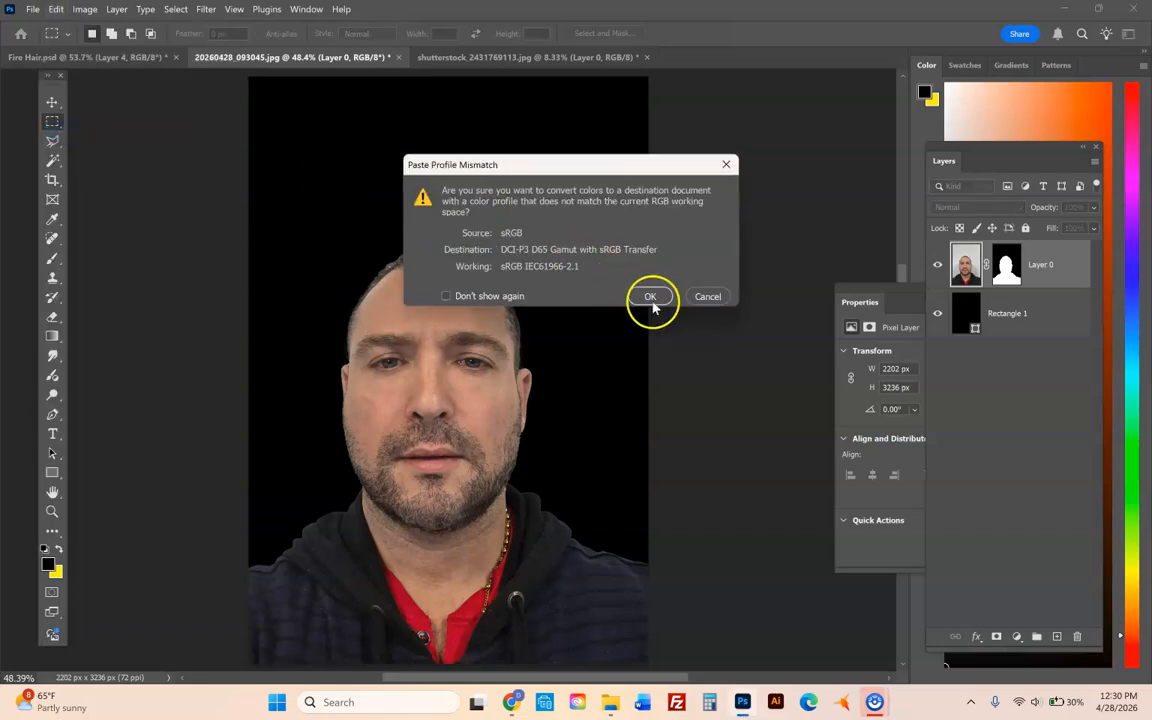
{"action": "left_click", "coordinate": [651, 297]}
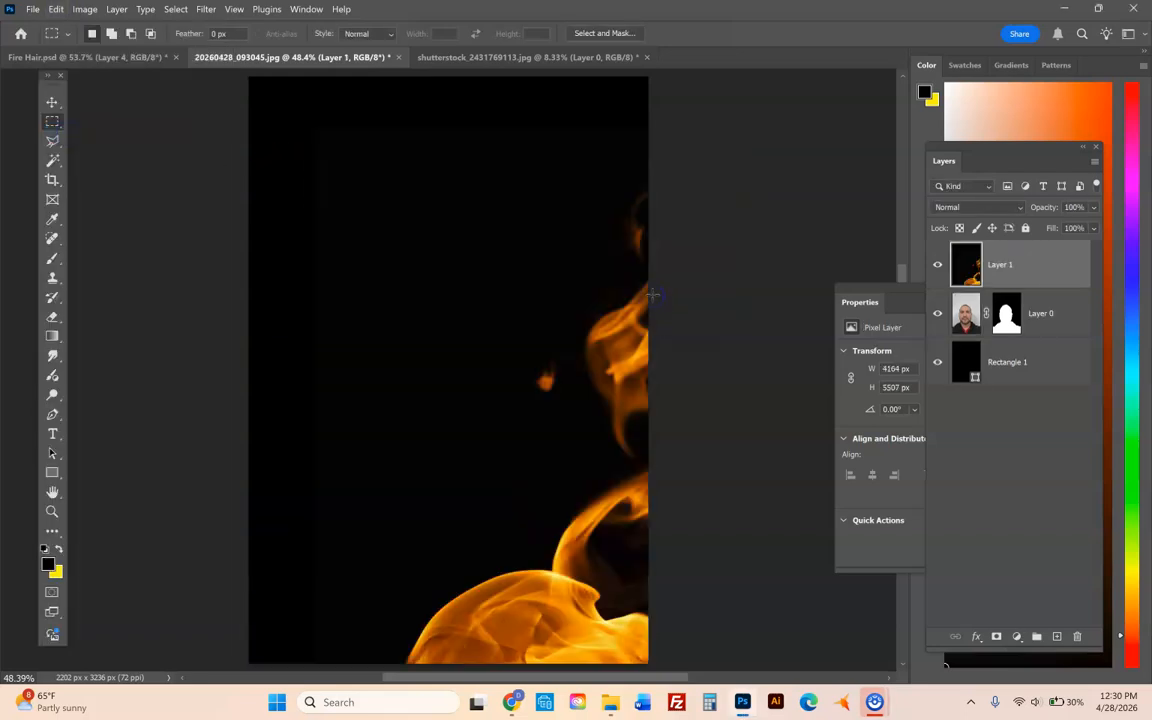
- Scale the pasted flame to about 27% (1131 × 1496 px) and place it over the lower face
{"action": "key", "text": "ctrl+t"}
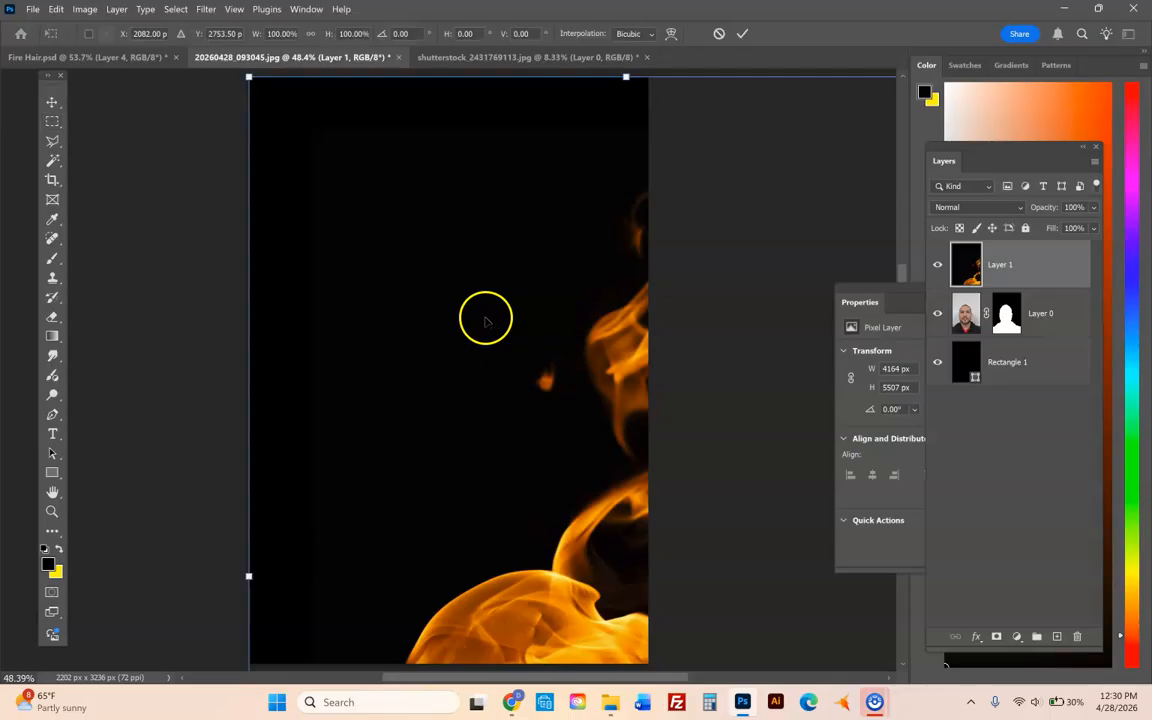
{"action": "left_click_drag", "start_coordinate": [250, 77], "coordinate": [703, 538]}
{"action": "left_click_drag", "start_coordinate": [760, 648], "coordinate": [412, 303]}
{"action": "left_click_drag", "start_coordinate": [499, 386], "coordinate": [472, 477]}
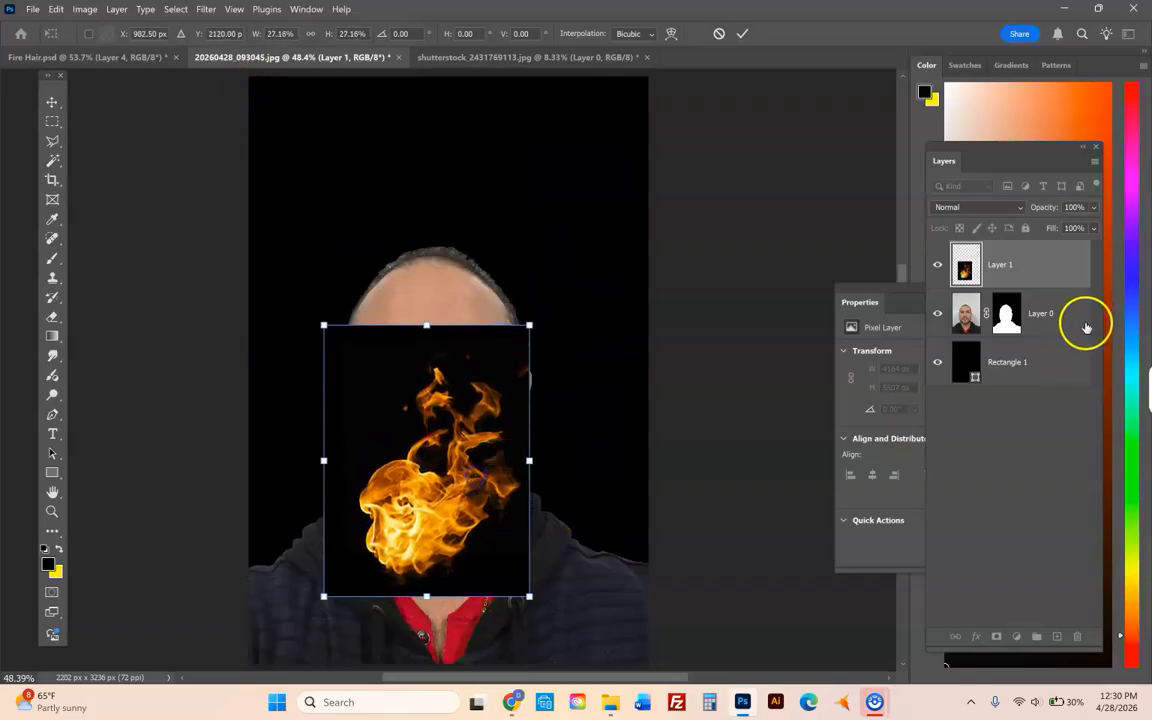
- Delete the flame's black background using the Magic Wand at tolerance 32, keeping the portrait and rectangle layers hidden only during the removal
{"action": "left_click", "coordinate": [936, 312]}
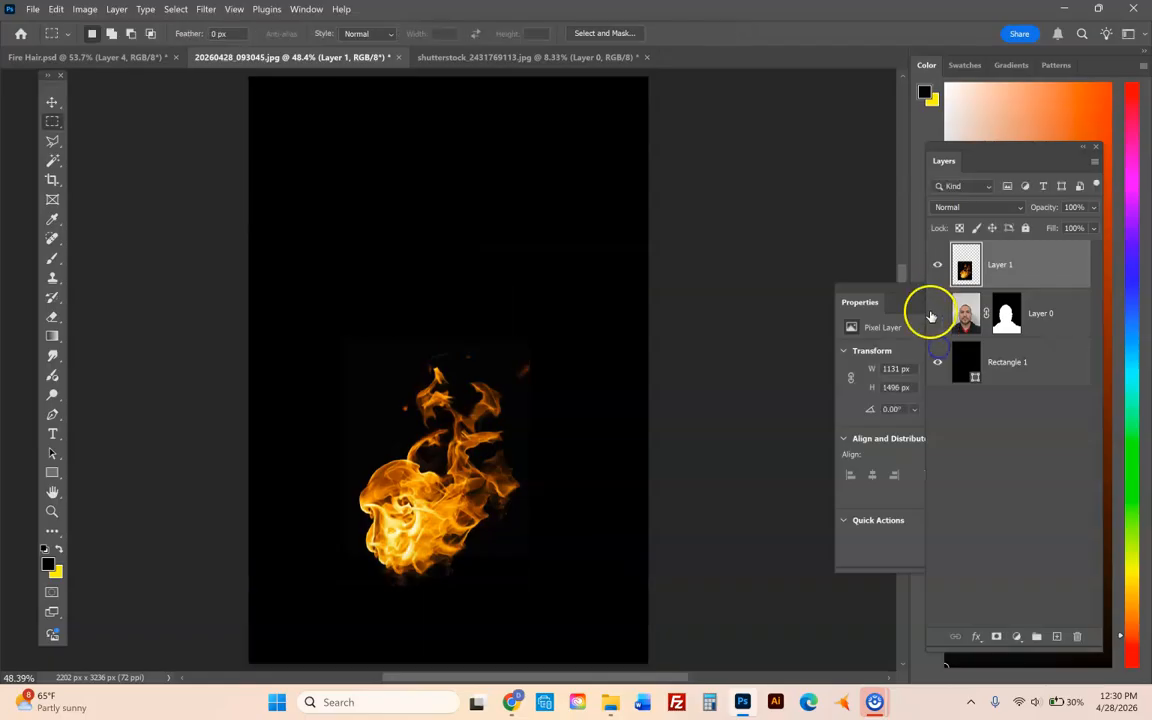
{"action": "left_click", "coordinate": [940, 369]}
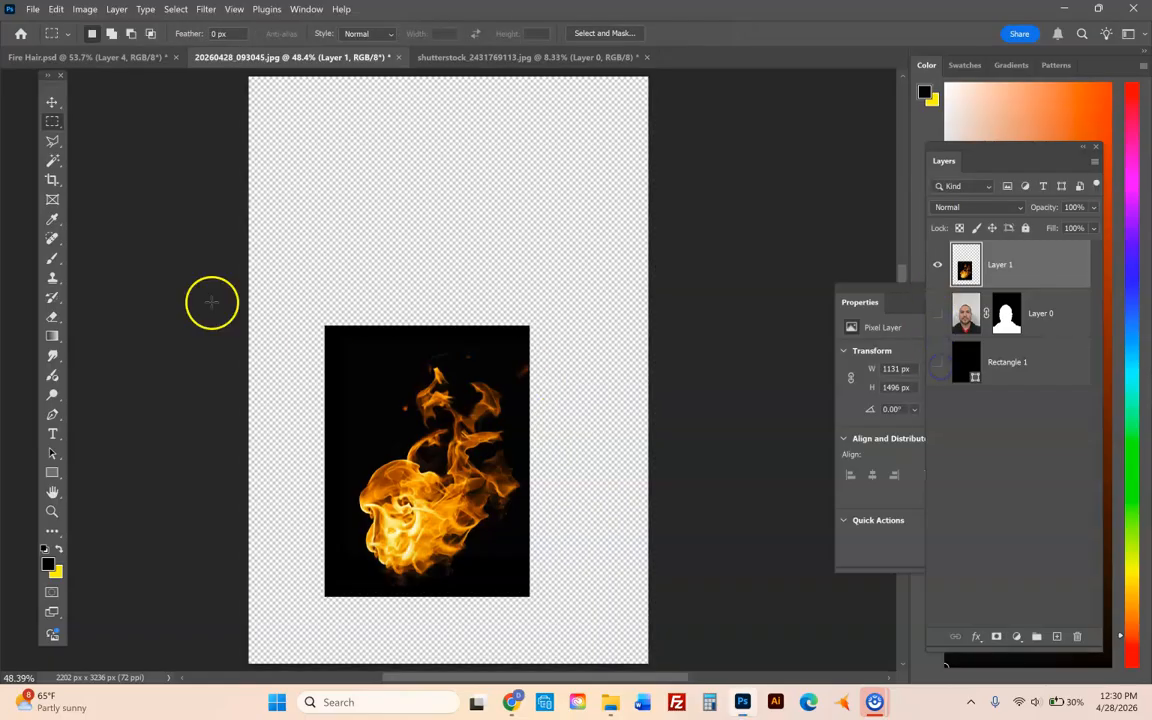
{"action": "left_click", "coordinate": [52, 162]}
{"action": "left_click", "coordinate": [125, 188]}
{"action": "left_click", "coordinate": [378, 398]}
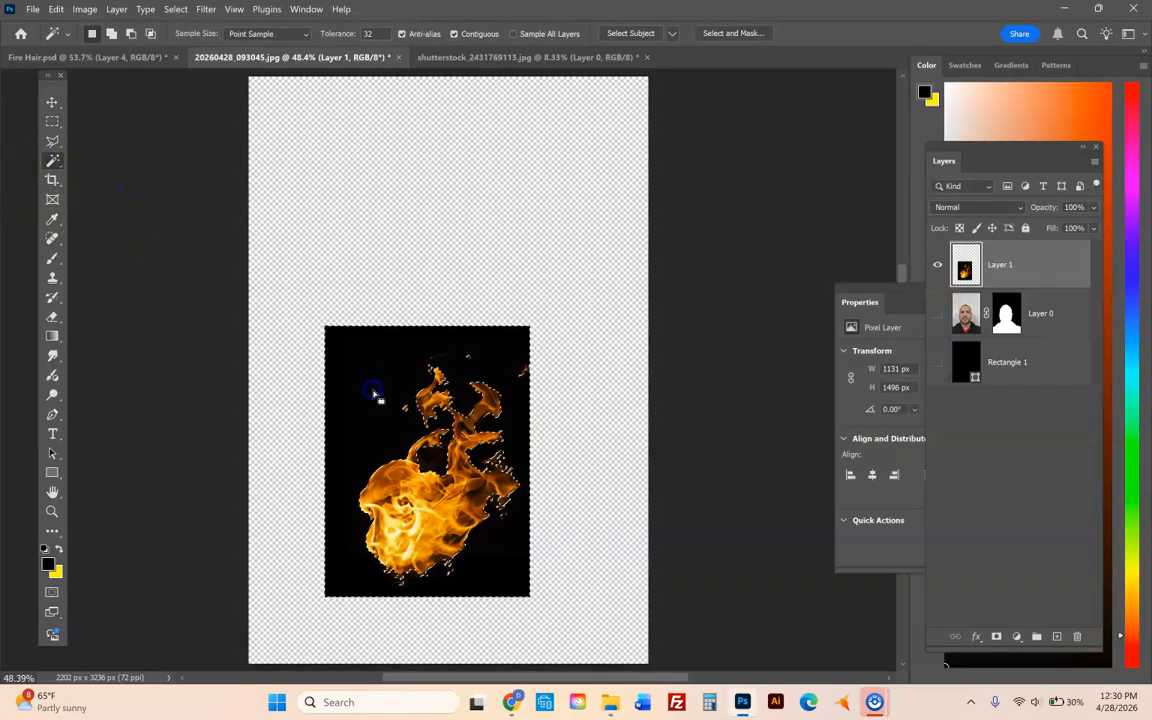
{"action": "key", "text": "Delete"}
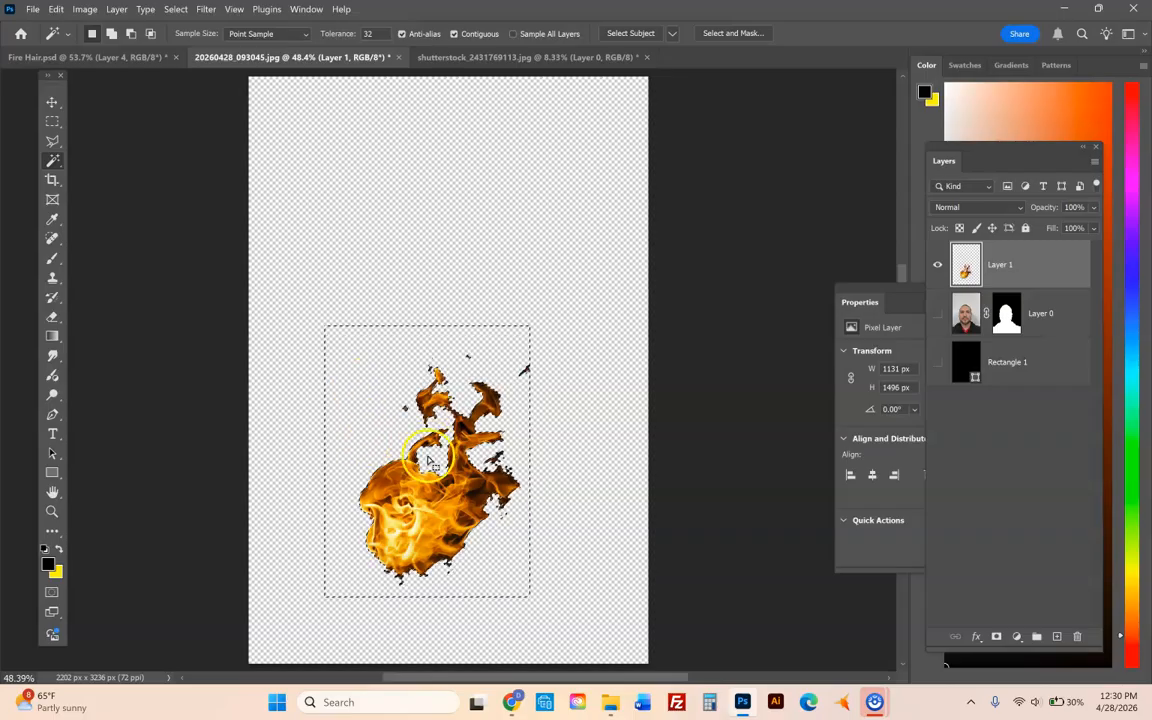
{"action": "key", "text": "ctrl+d"}
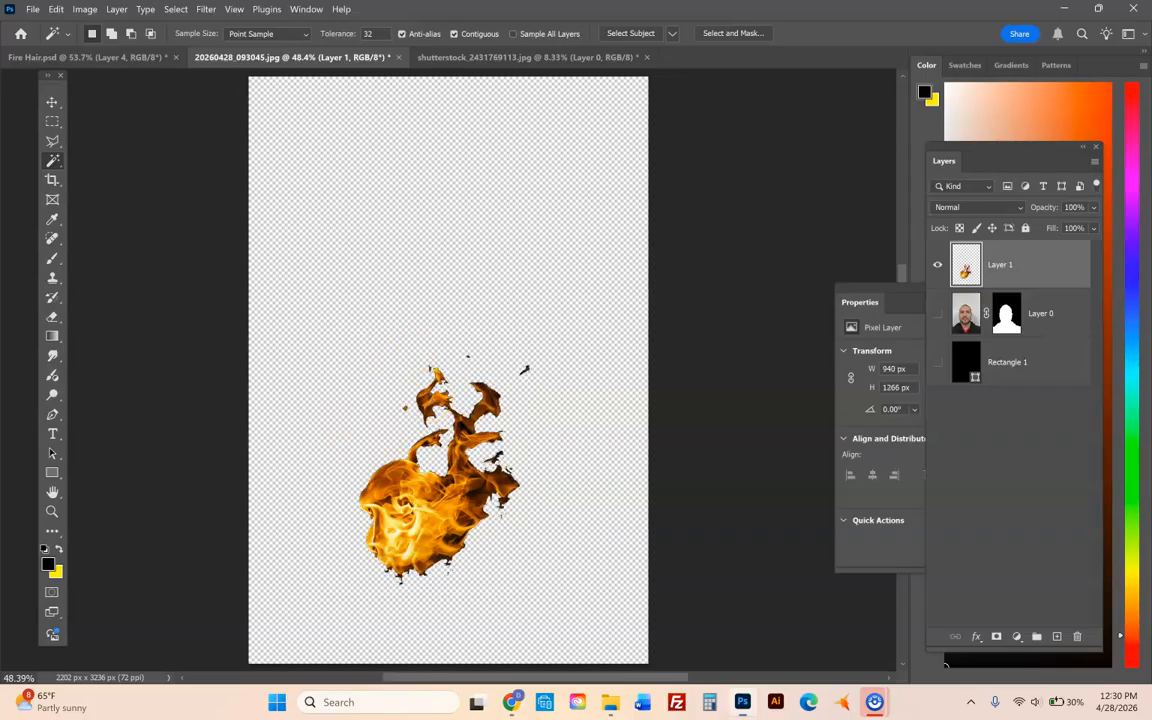
{"action": "left_click", "coordinate": [937, 363]}
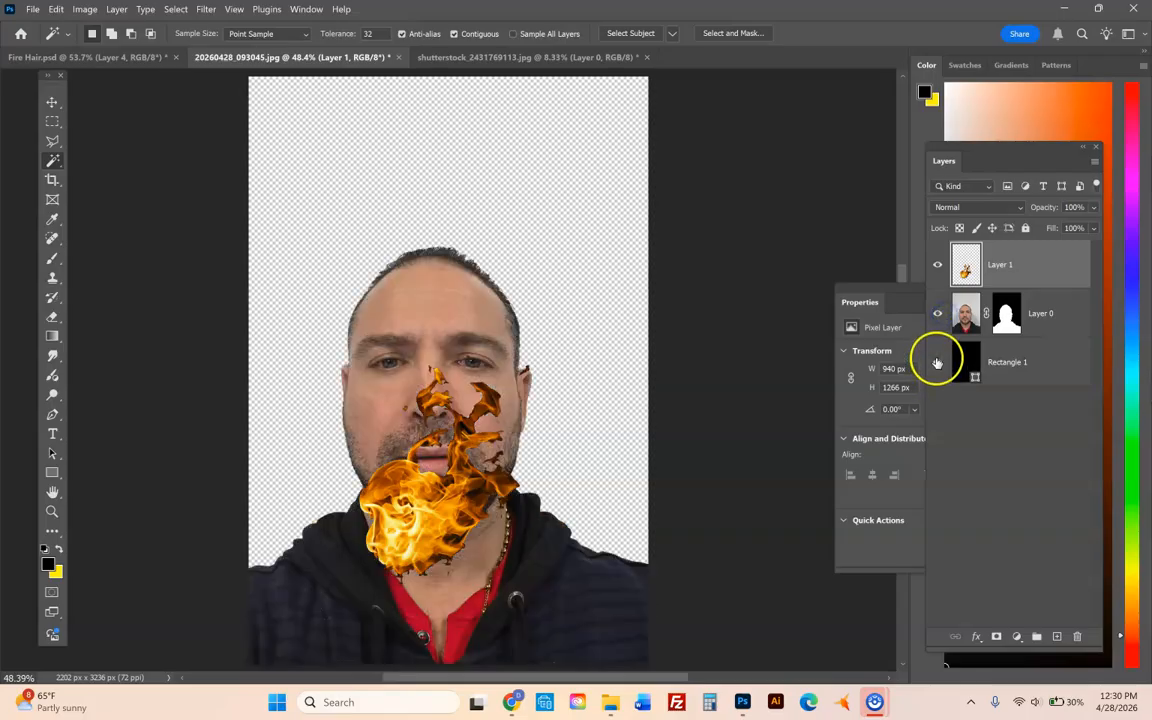
- Rename the flame layer as "fire 1" and keep it selected
{"action": "left_click", "coordinate": [968, 265]}
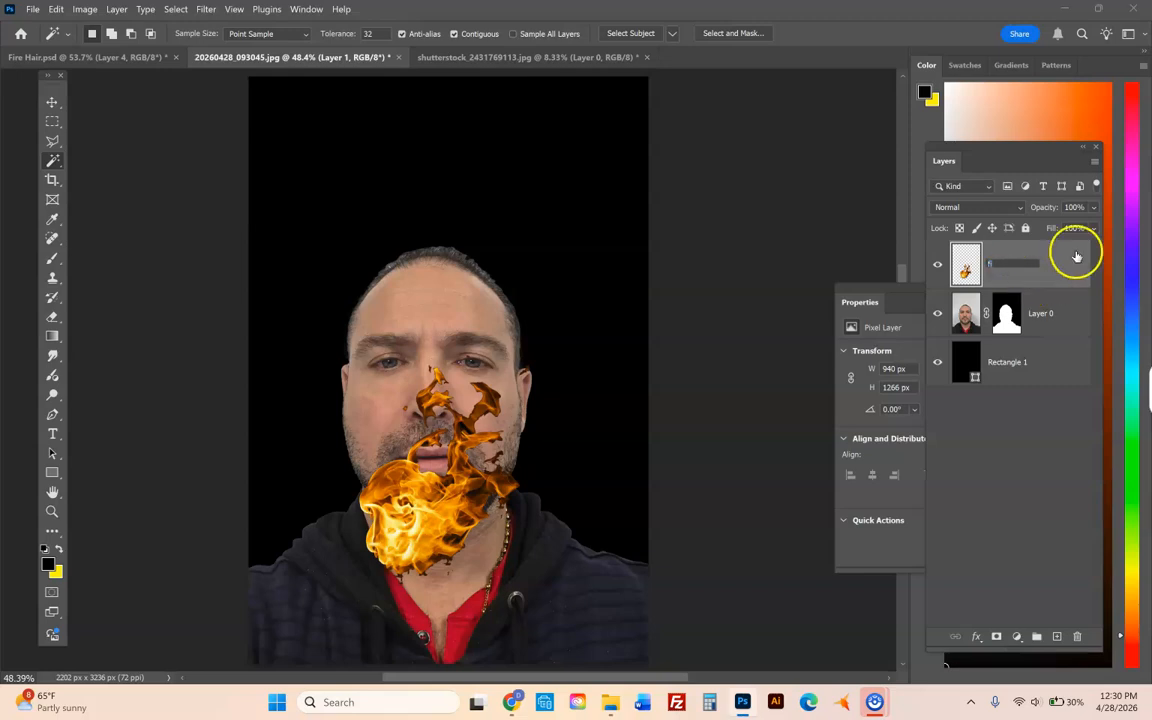
{"action": "left_click", "coordinate": [977, 483]}
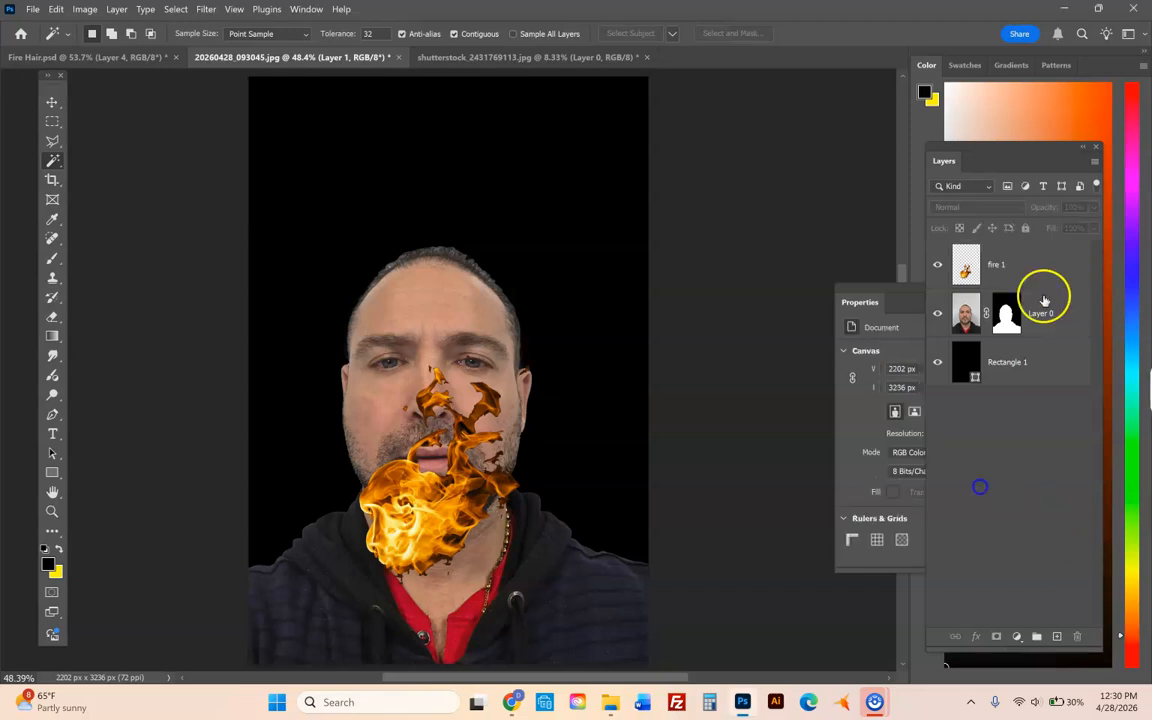
{"action": "left_click", "coordinate": [963, 275]}
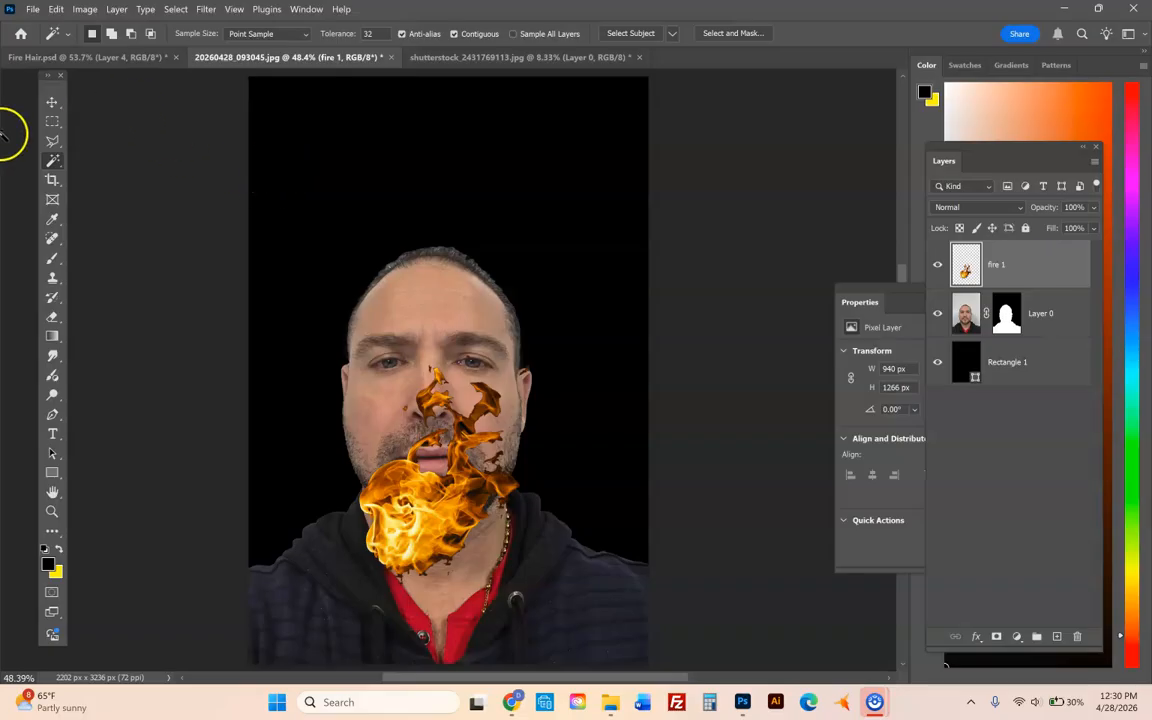
- Move the fire 1 flame onto the top of the head, scale it to about 82% and rotate it about 14° clockwise
{"action": "left_click", "coordinate": [53, 103]}
{"action": "left_click_drag", "start_coordinate": [462, 525], "coordinate": [463, 225]}
{"action": "scroll", "coordinate": [464, 310], "scroll_direction": "up", "scroll_amount": 3}
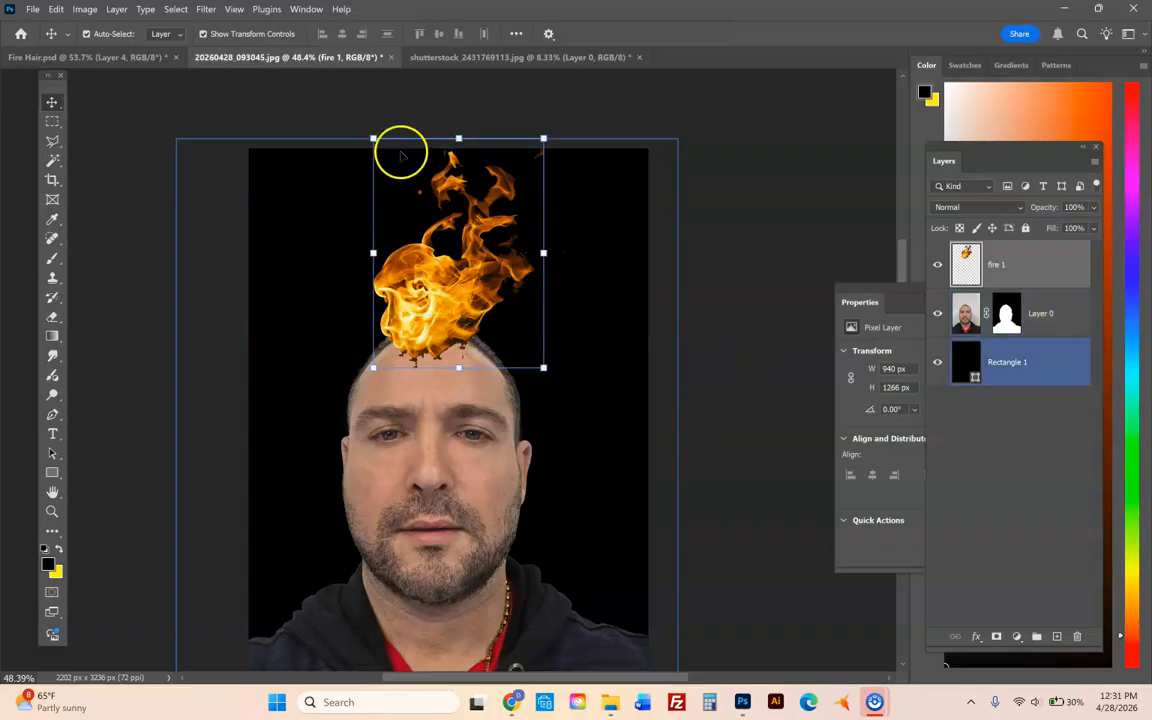
{"action": "left_click_drag", "start_coordinate": [373, 137], "coordinate": [401, 180]}
{"action": "left_click_drag", "start_coordinate": [527, 250], "coordinate": [501, 253]}
{"action": "left_click_drag", "start_coordinate": [545, 175], "coordinate": [549, 212]}
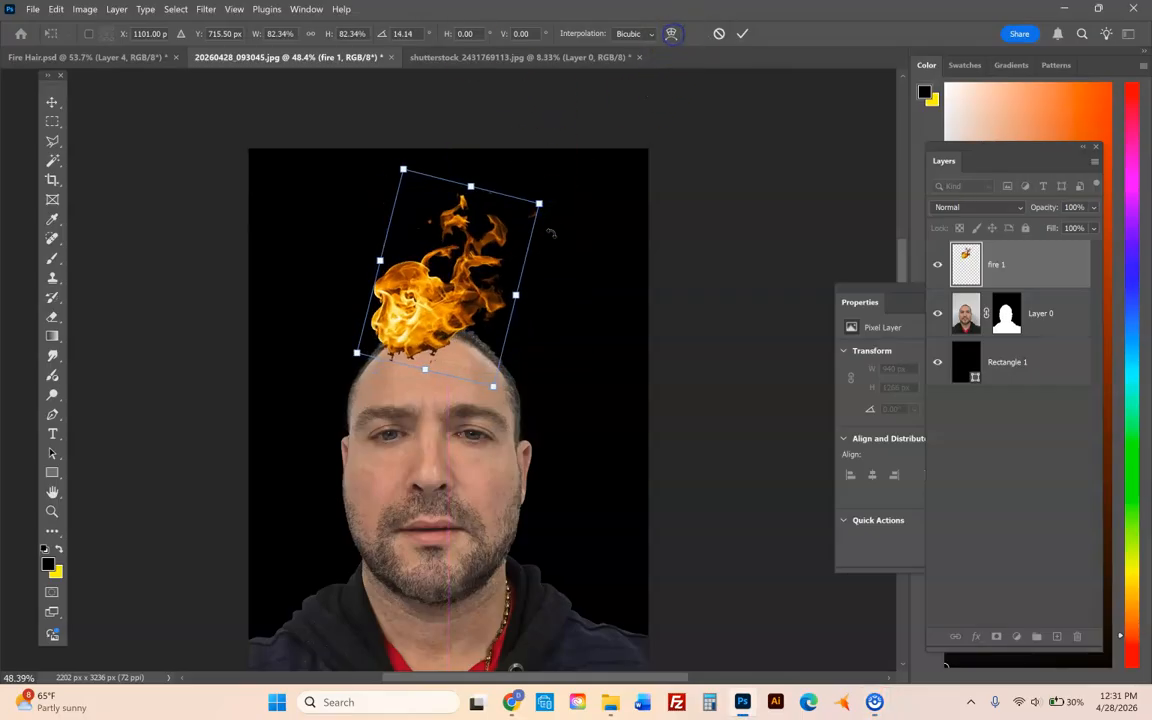
- Warp the fire 1 flame so its base spreads along the hairline, making it about 968 × 1011 px
{"action": "left_click", "coordinate": [671, 34]}
{"action": "left_click_drag", "start_coordinate": [458, 333], "coordinate": [384, 344]}
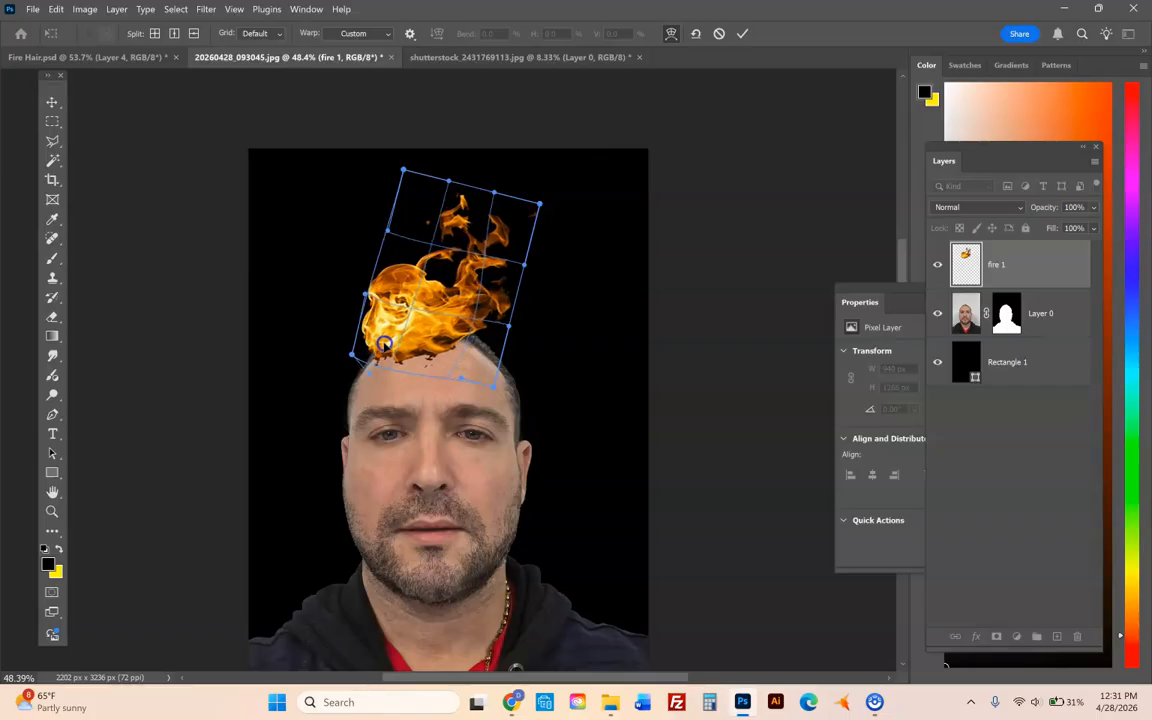
{"action": "left_click_drag", "start_coordinate": [453, 338], "coordinate": [457, 338]}
{"action": "left_click_drag", "start_coordinate": [432, 266], "coordinate": [459, 227]}
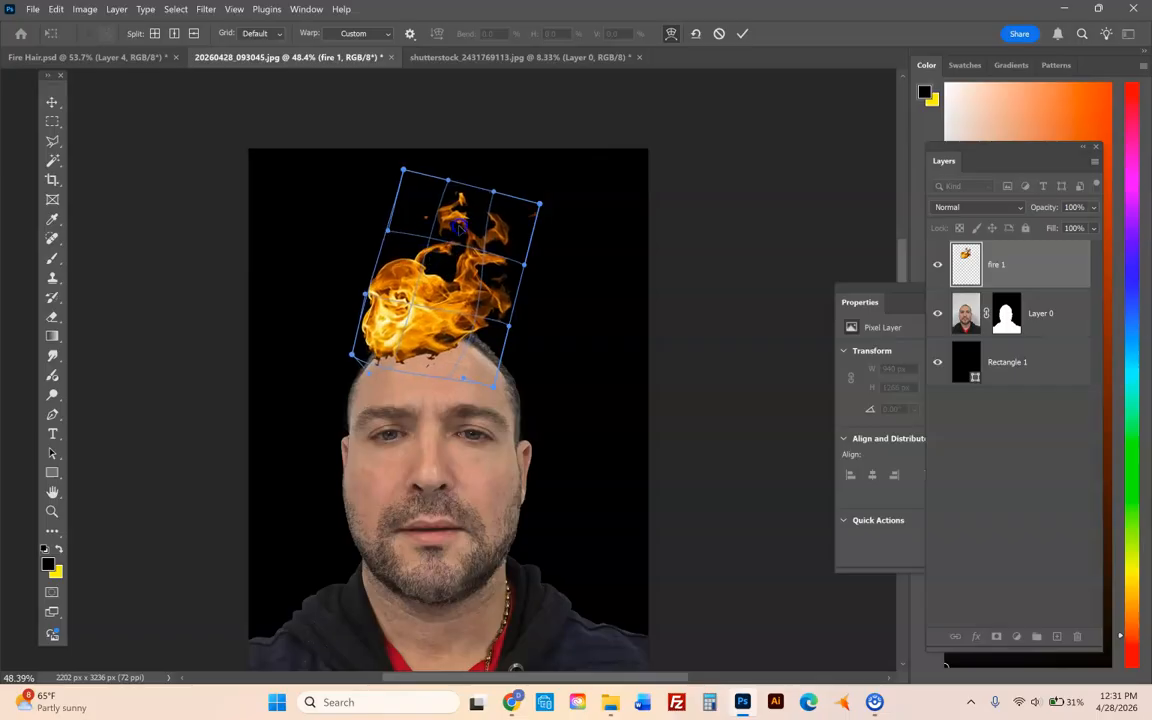
{"action": "left_click", "coordinate": [51, 103]}
{"action": "left_click", "coordinate": [597, 291]}
- Set the fire 1 layer's blend mode to Screen and shift the flame slightly down and right onto the head
{"action": "left_click", "coordinate": [967, 277]}
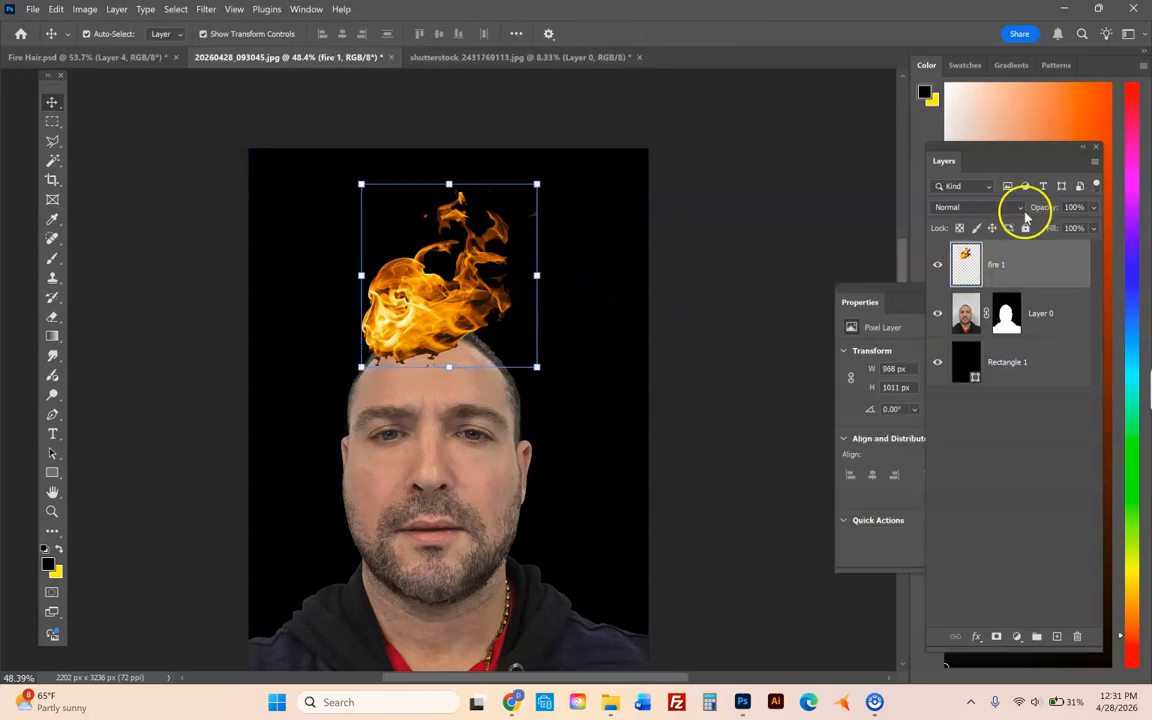
{"action": "left_click", "coordinate": [1021, 208]}
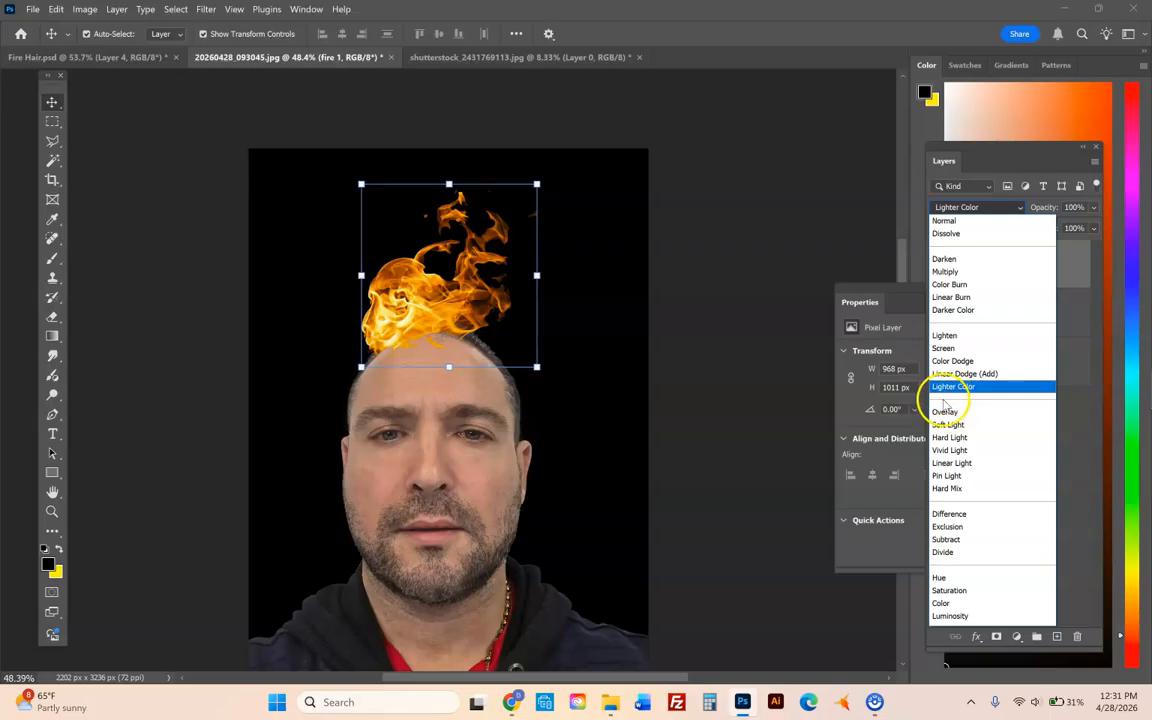
{"action": "left_click", "coordinate": [944, 348]}
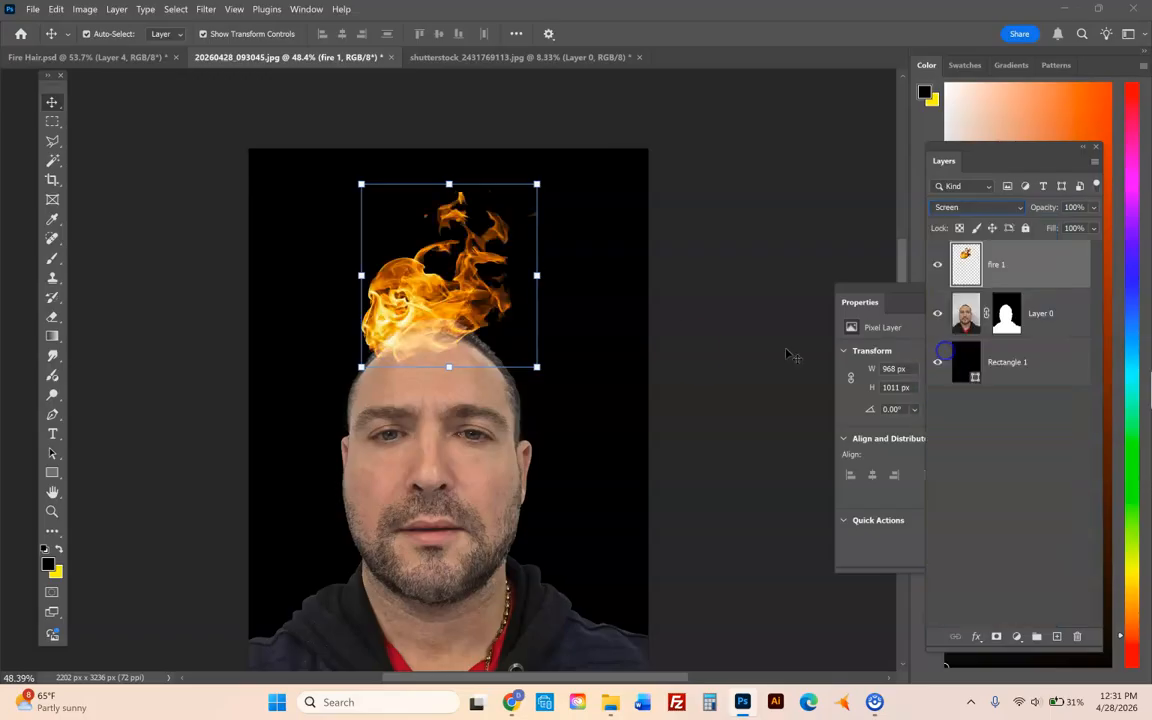
{"action": "left_click_drag", "start_coordinate": [432, 311], "coordinate": [442, 319]}
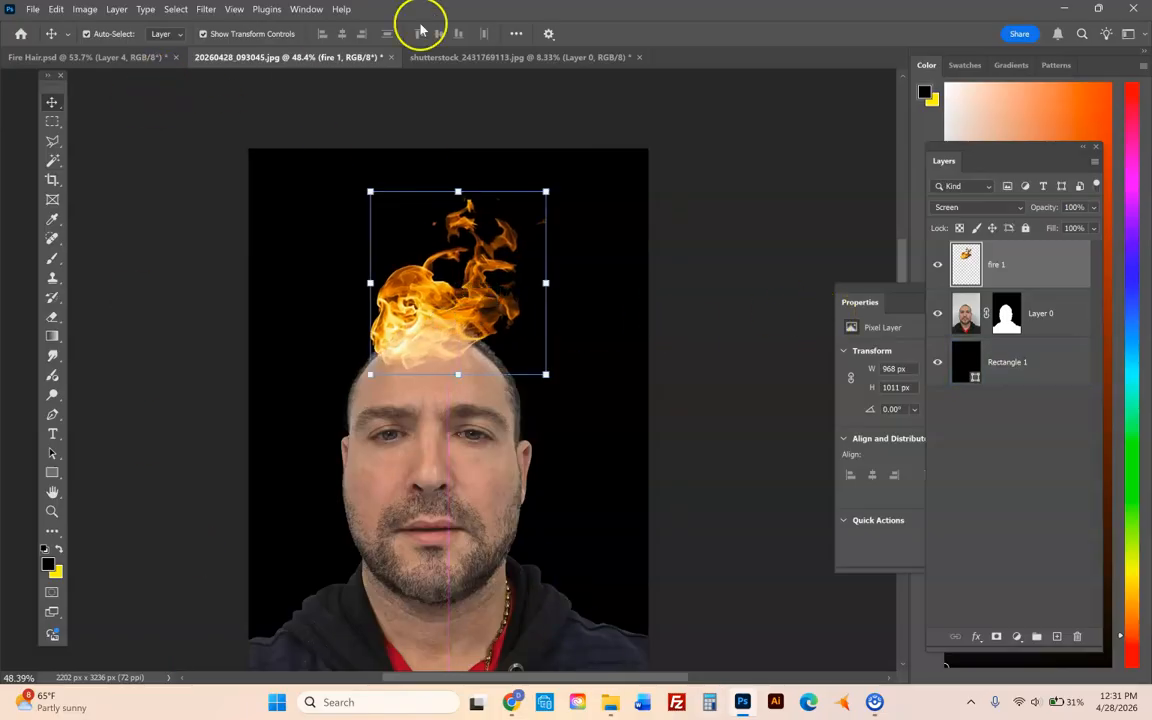
- Select the second flame from the left in shutterstock_2431769113.jpg with a rectangular marquee of about 2688 × 5219 px and copy it
{"action": "left_click", "coordinate": [506, 58]}
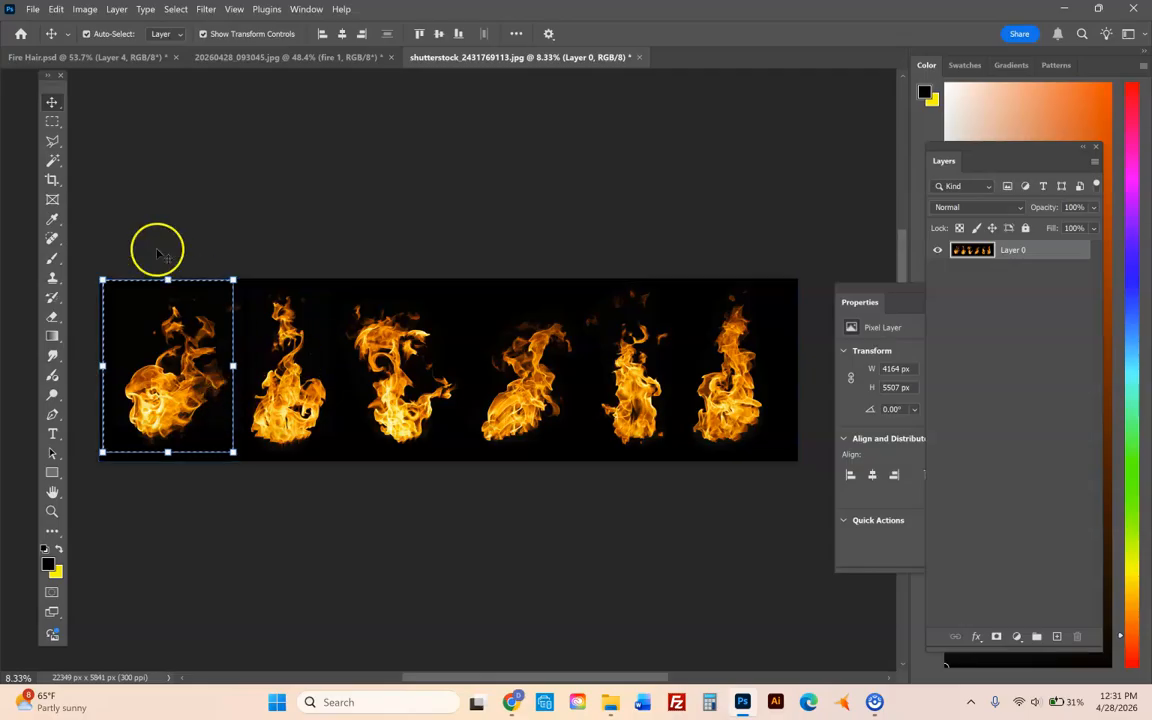
{"action": "left_click", "coordinate": [53, 122]}
{"action": "left_click", "coordinate": [136, 190]}
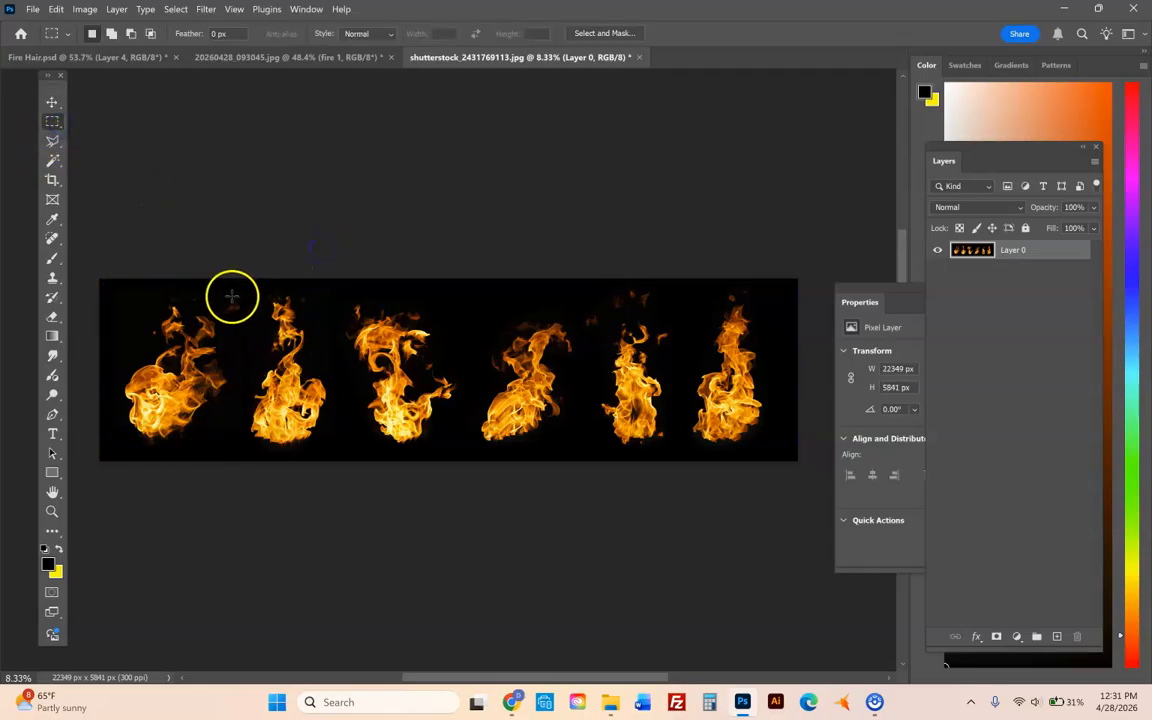
{"action": "left_click_drag", "start_coordinate": [250, 292], "coordinate": [334, 456]}
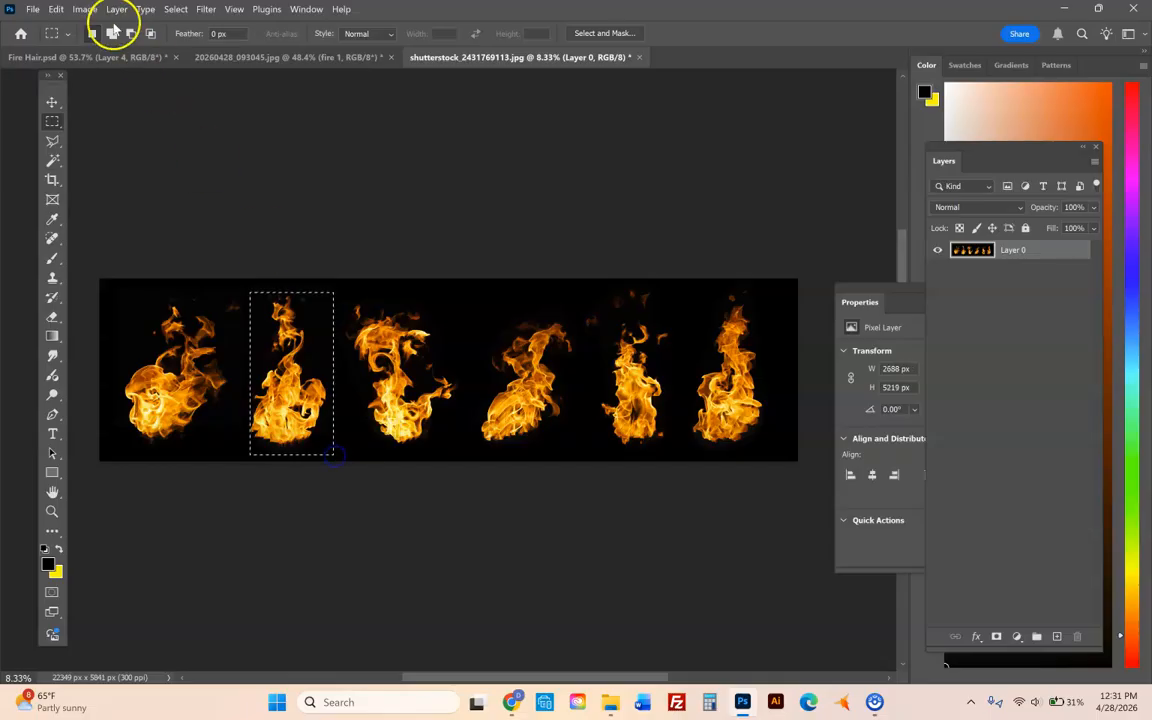
{"action": "left_click", "coordinate": [56, 9]}
{"action": "left_click", "coordinate": [82, 110]}
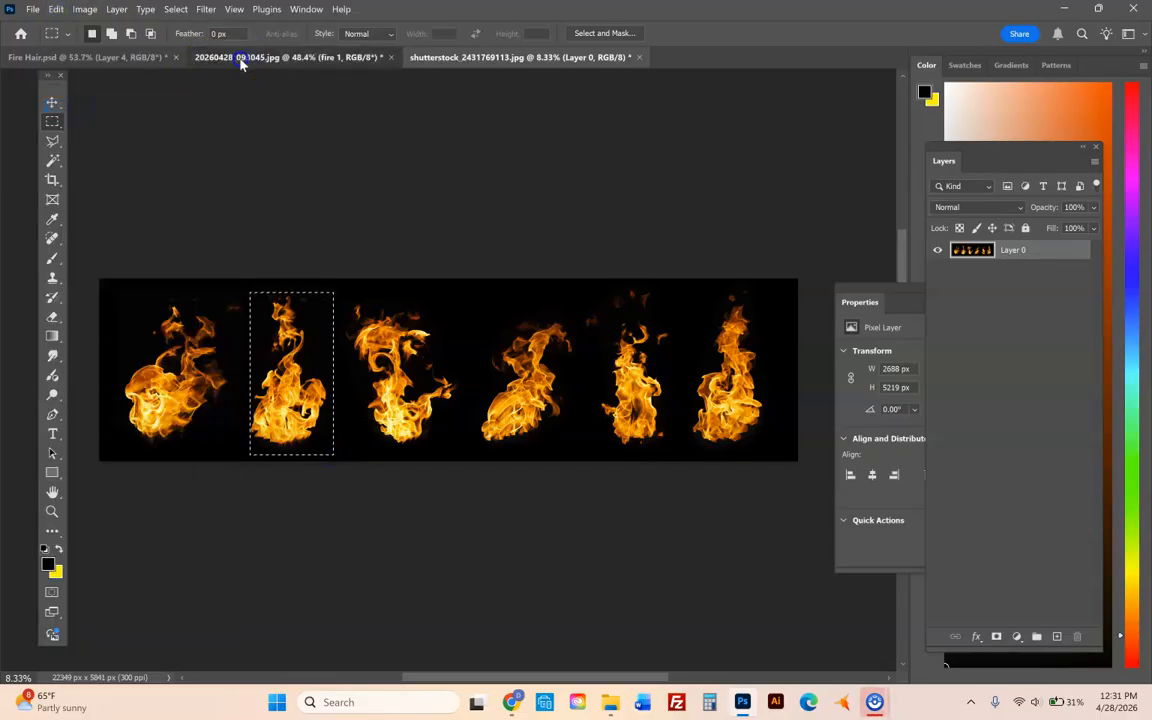
- Paste the second flame into the portrait document above fire 1, accepting the color profile conversion
{"action": "left_click", "coordinate": [239, 58]}
{"action": "left_click", "coordinate": [56, 9]}
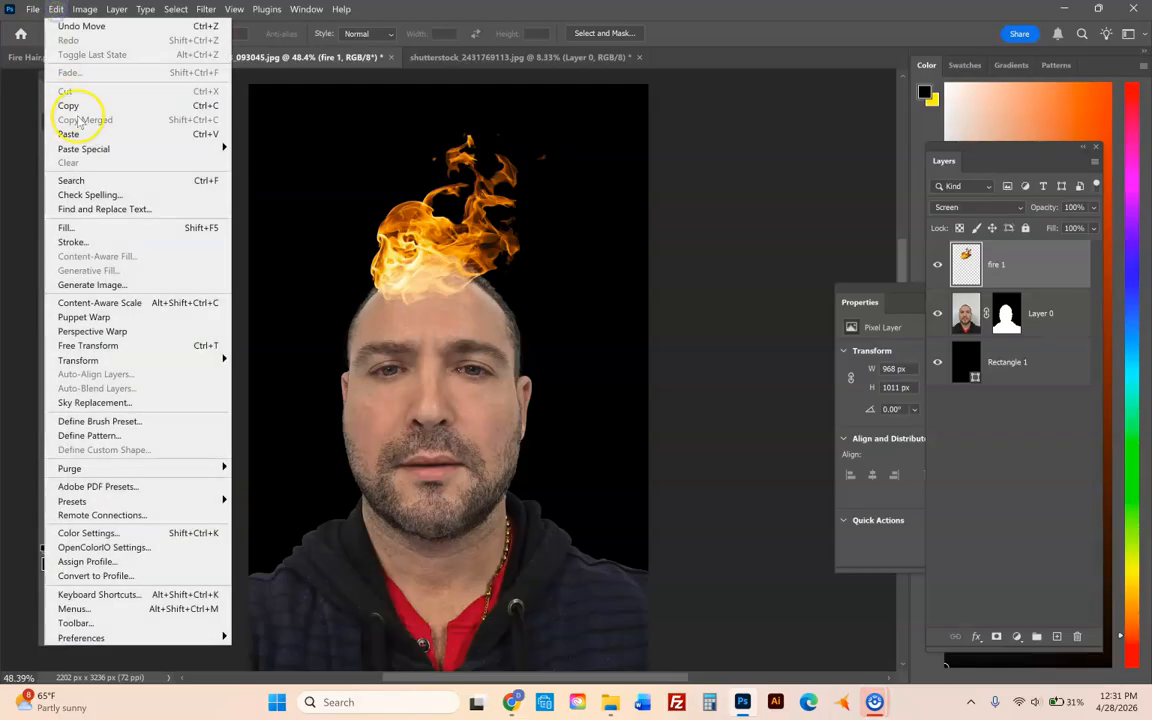
{"action": "left_click", "coordinate": [75, 134]}
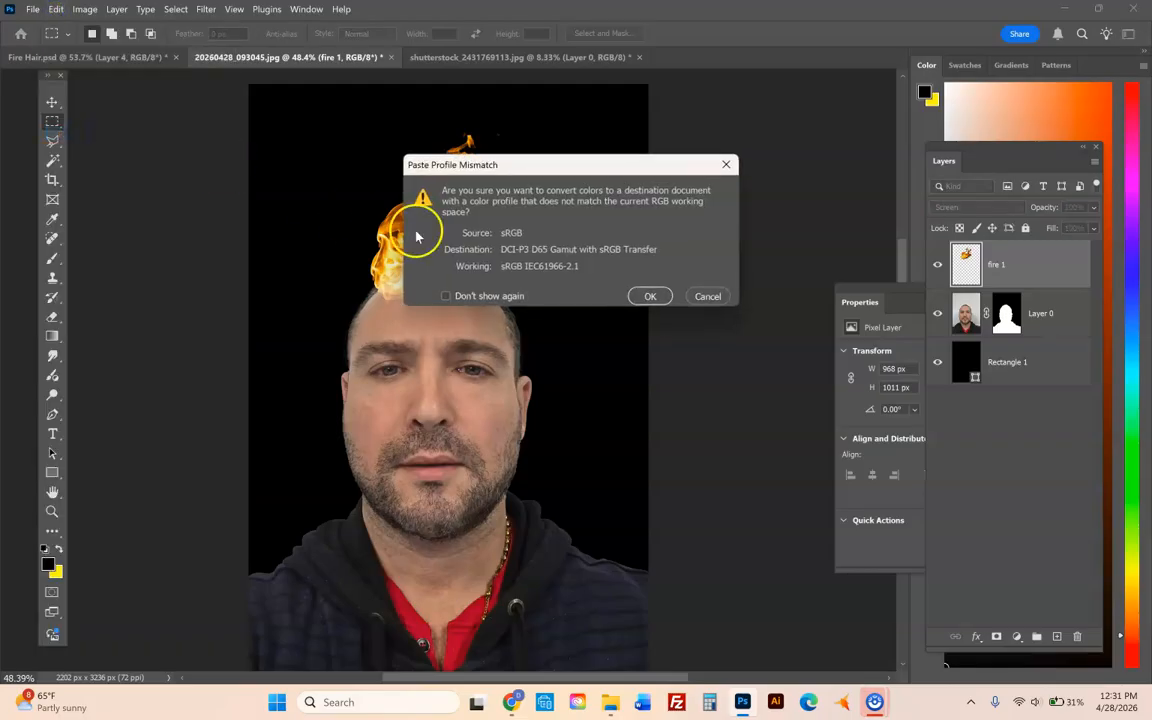
{"action": "left_click", "coordinate": [640, 292]}
- Scale the second flame to about 25.6% (687 × 1333 px) and place it over the left side of the forehead
{"action": "key", "text": "ctrl+t"}
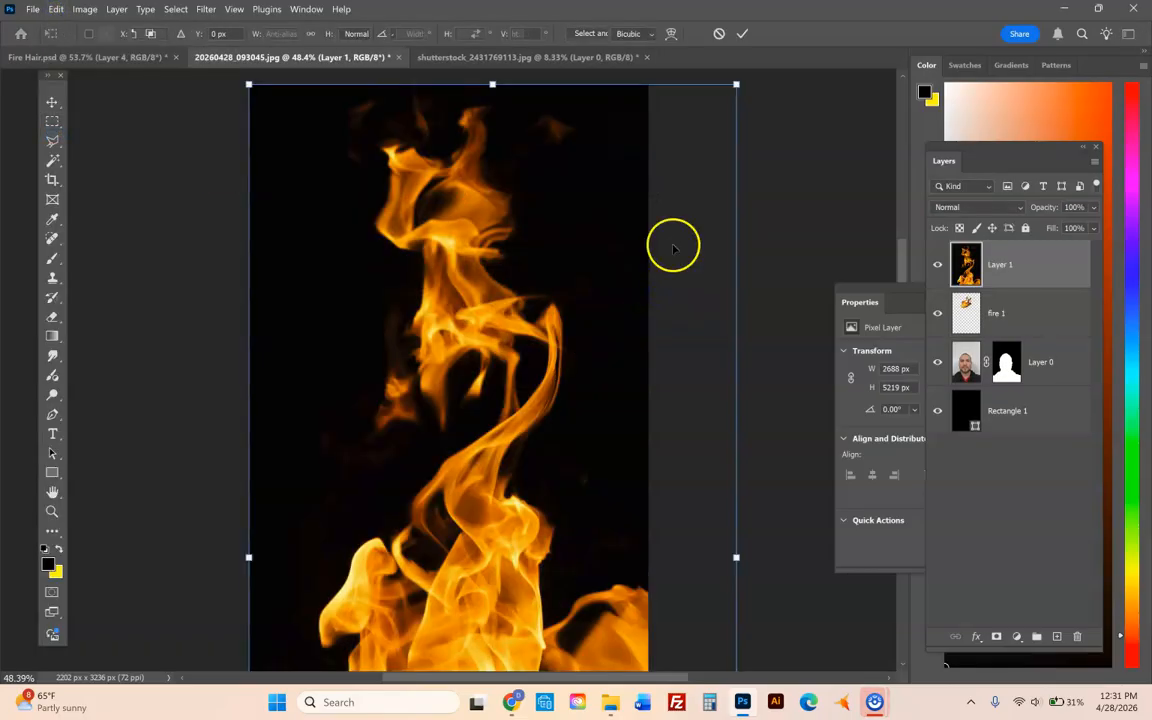
{"action": "left_click_drag", "start_coordinate": [249, 85], "coordinate": [323, 176]}
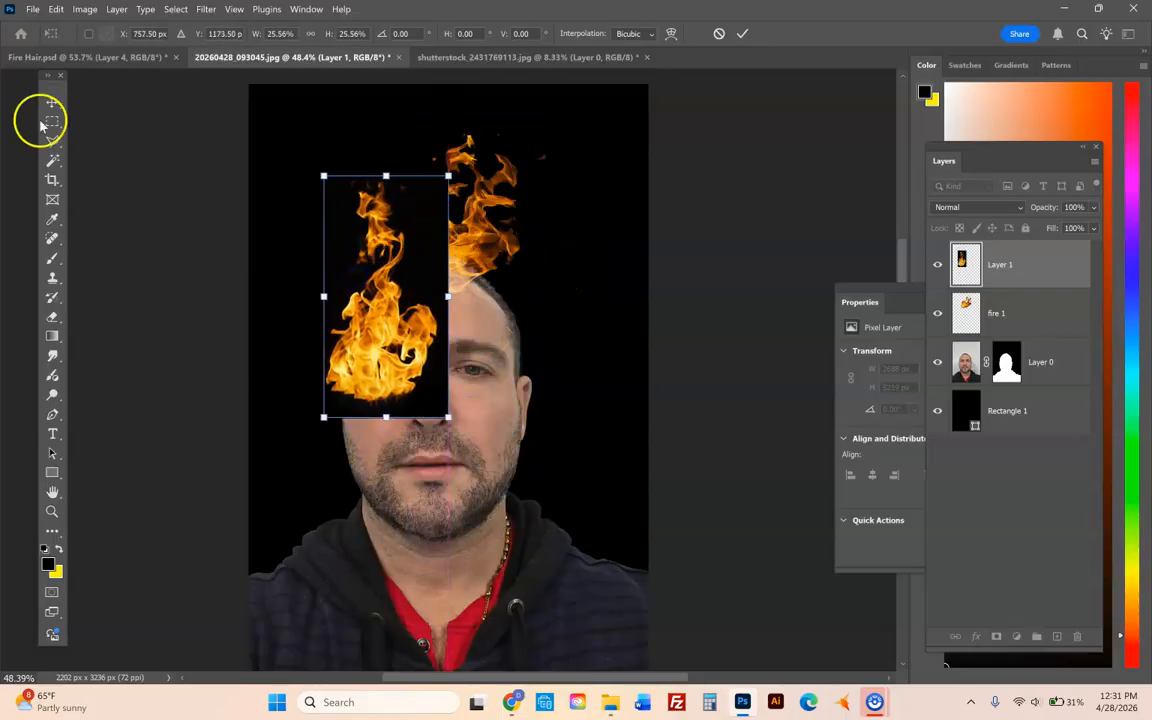
{"action": "left_click", "coordinate": [50, 103]}
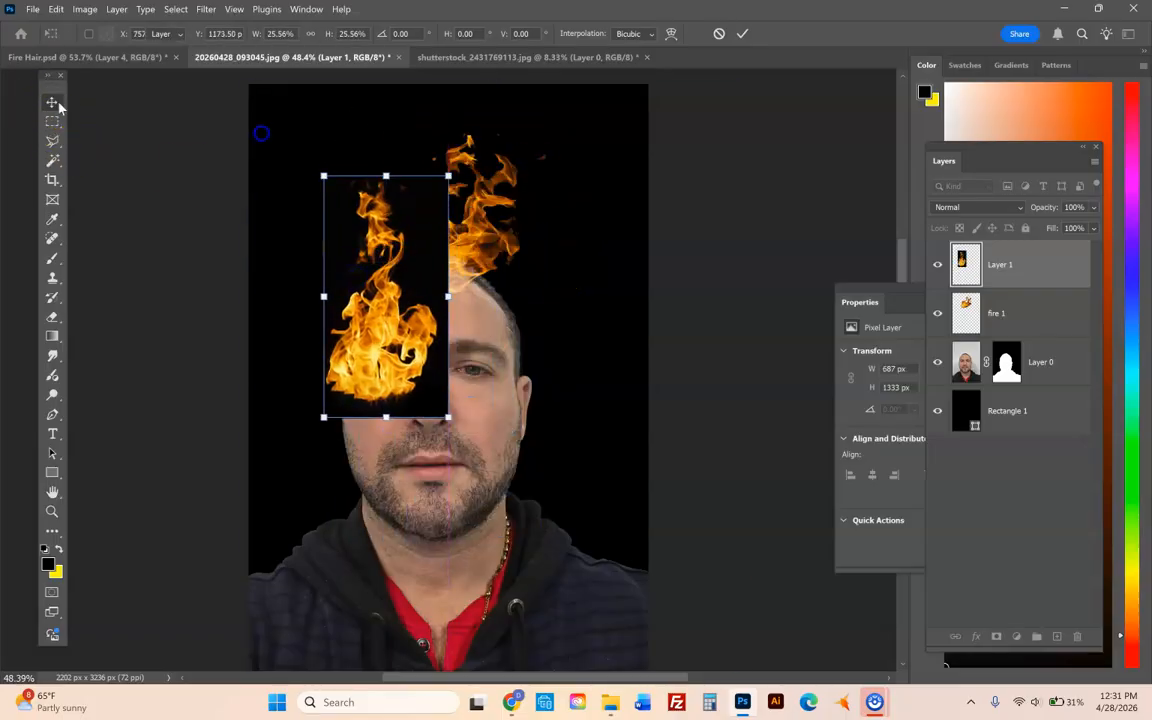
- Delete the second flame's black background with the Magic Wand at tolerance 32 and clear the selection
{"action": "left_click", "coordinate": [52, 160]}
{"action": "left_click", "coordinate": [129, 188]}
{"action": "left_click", "coordinate": [352, 252]}
{"action": "key", "text": "Delete"}
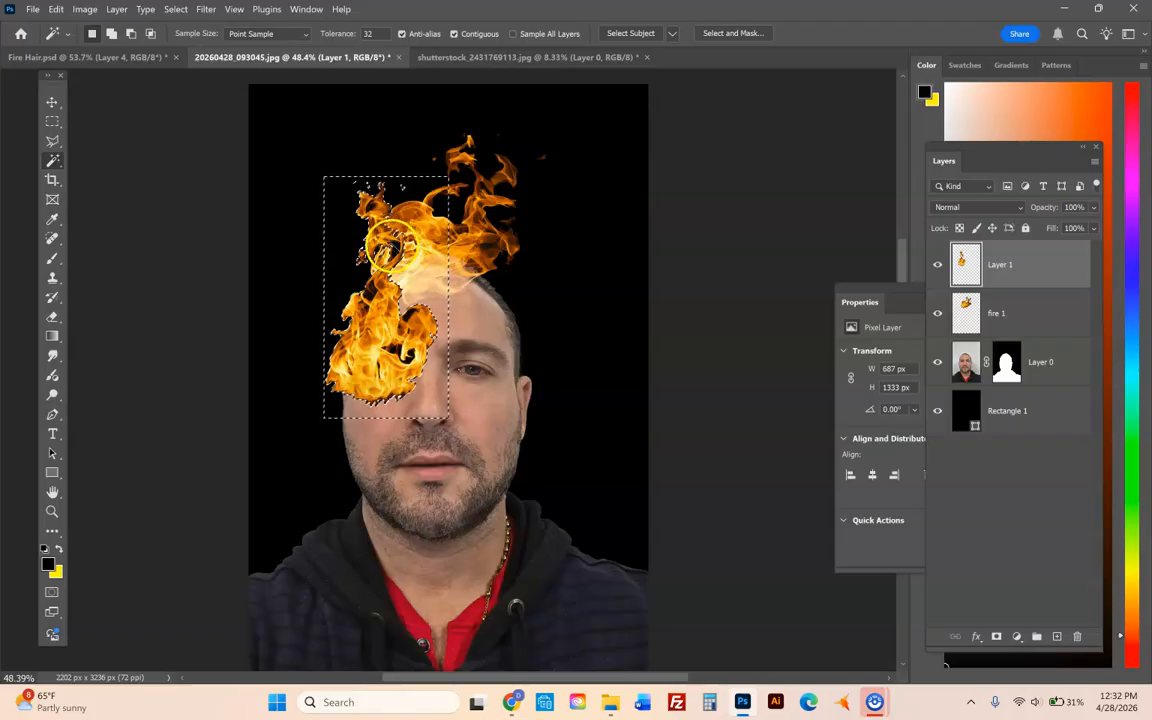
{"action": "key", "text": "ctrl+d"}
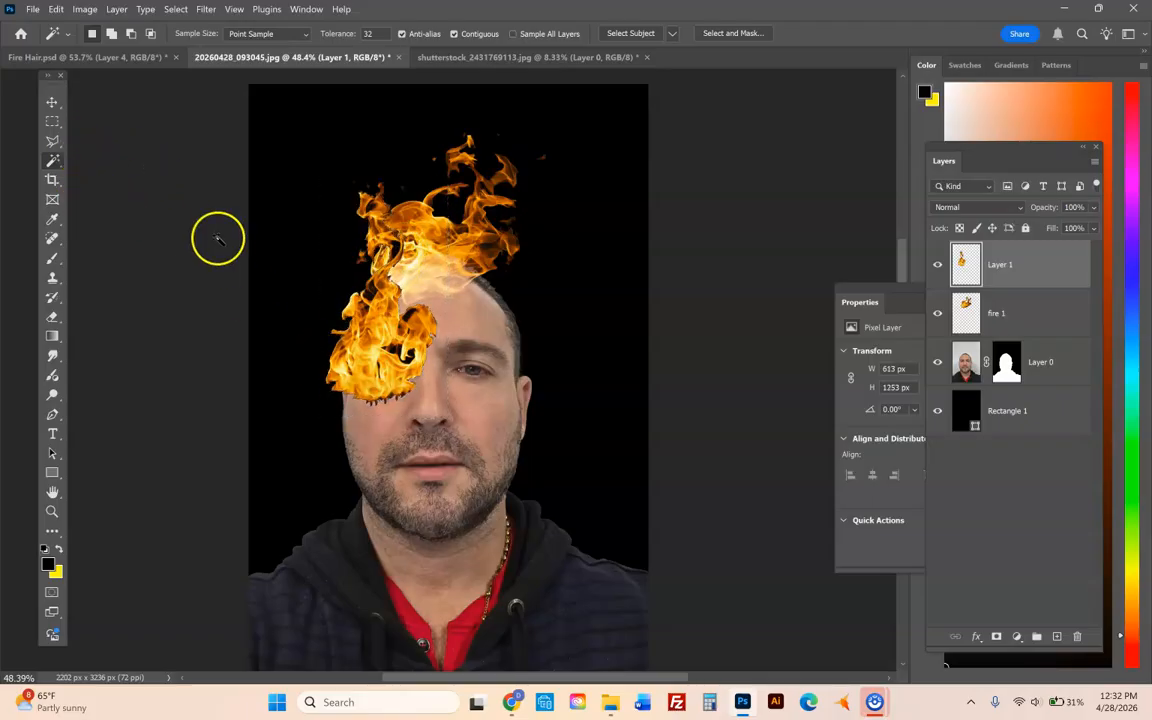
- Set the second flame layer's blend mode to Screen and move the flame over the right side of the forehead
{"action": "left_click", "coordinate": [52, 101]}
{"action": "left_click_drag", "start_coordinate": [407, 332], "coordinate": [512, 240]}
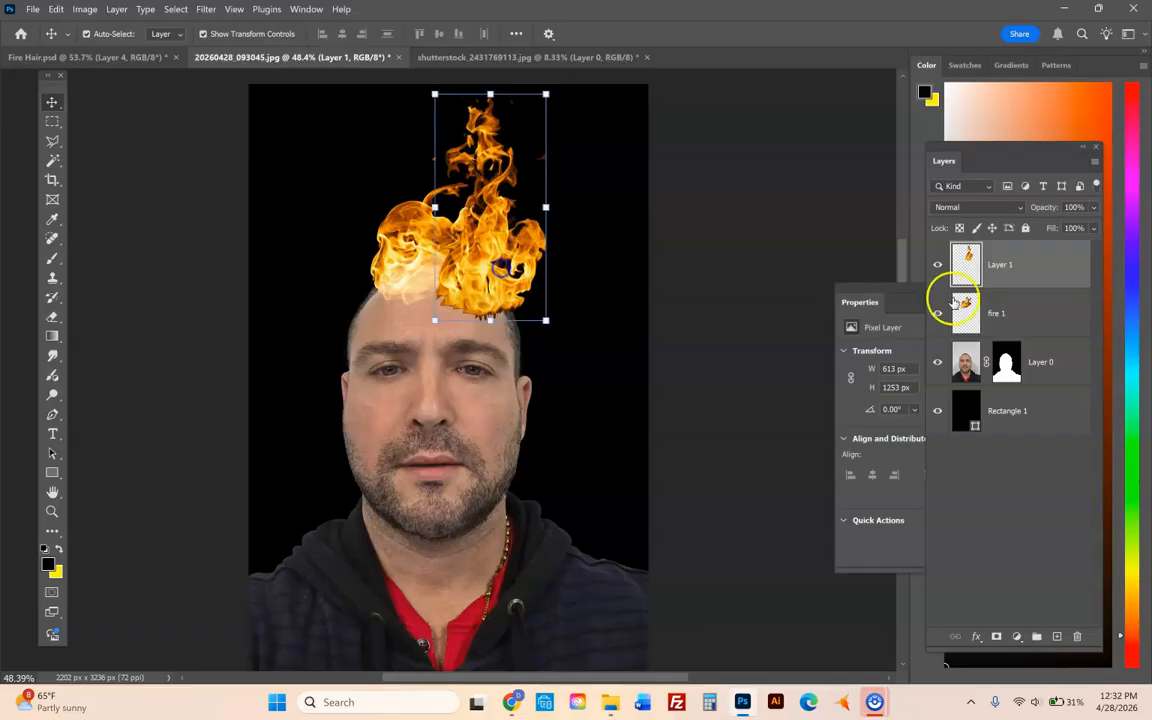
{"action": "left_click", "coordinate": [1019, 207]}
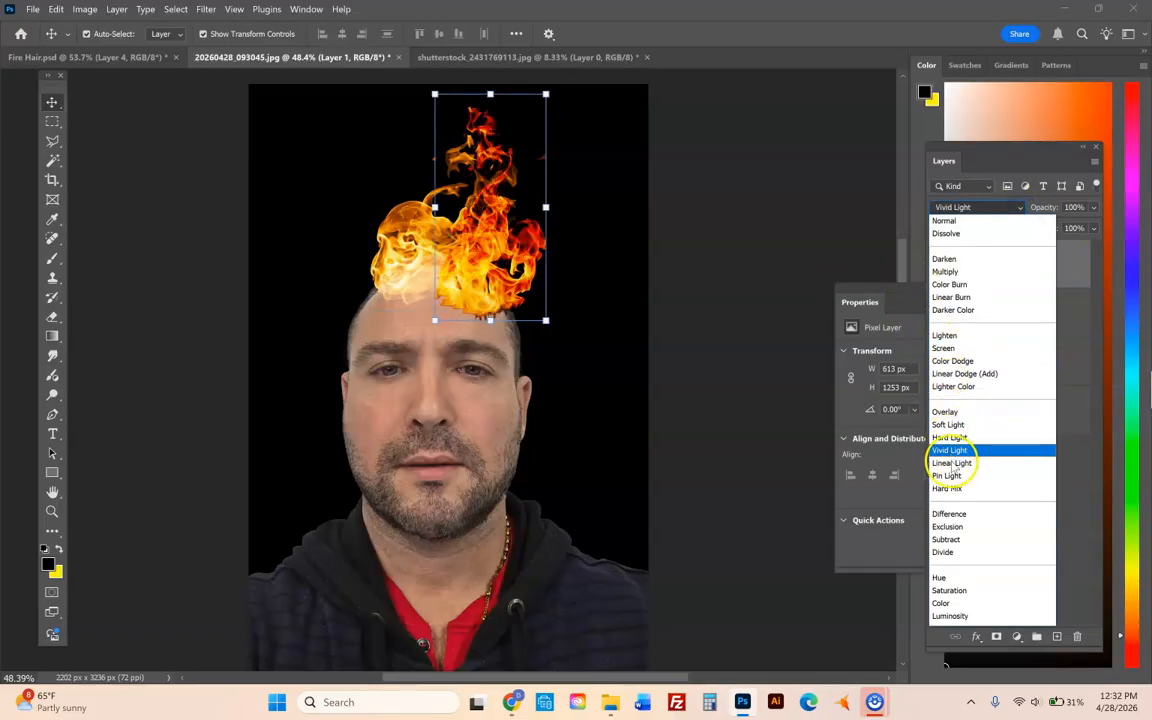
{"action": "left_click", "coordinate": [940, 348]}
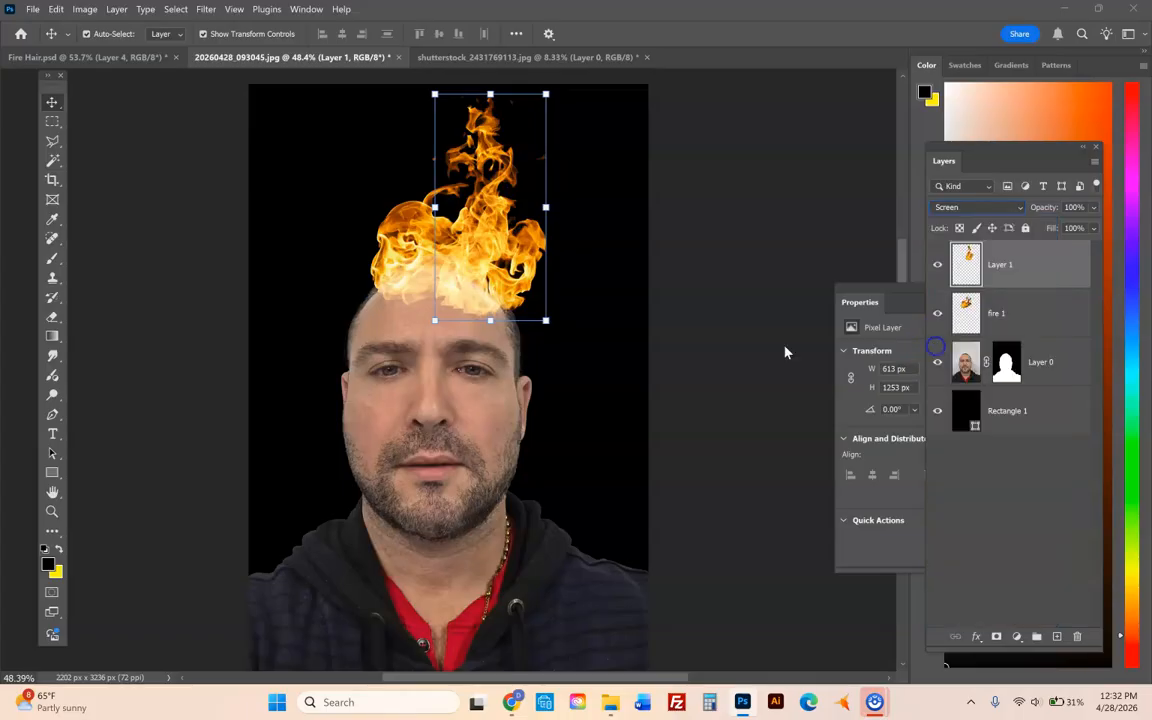
{"action": "left_click_drag", "start_coordinate": [482, 248], "coordinate": [511, 302]}
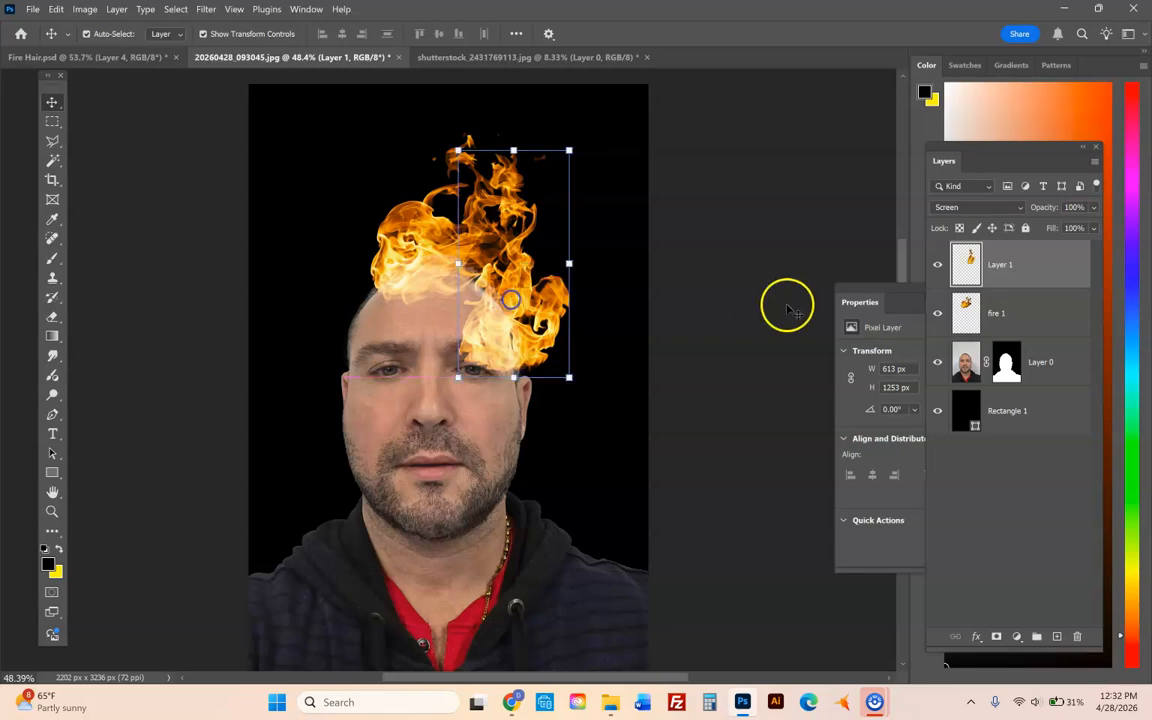
- Duplicate the Layer 1 flame, mirror and rotate the copy, and place it over the left side of the head
{"action": "left_click_drag", "start_coordinate": [985, 260], "coordinate": [1057, 635]}
{"action": "left_click_drag", "start_coordinate": [569, 262], "coordinate": [350, 278]}
{"action": "left_click_drag", "start_coordinate": [520, 257], "coordinate": [399, 305]}
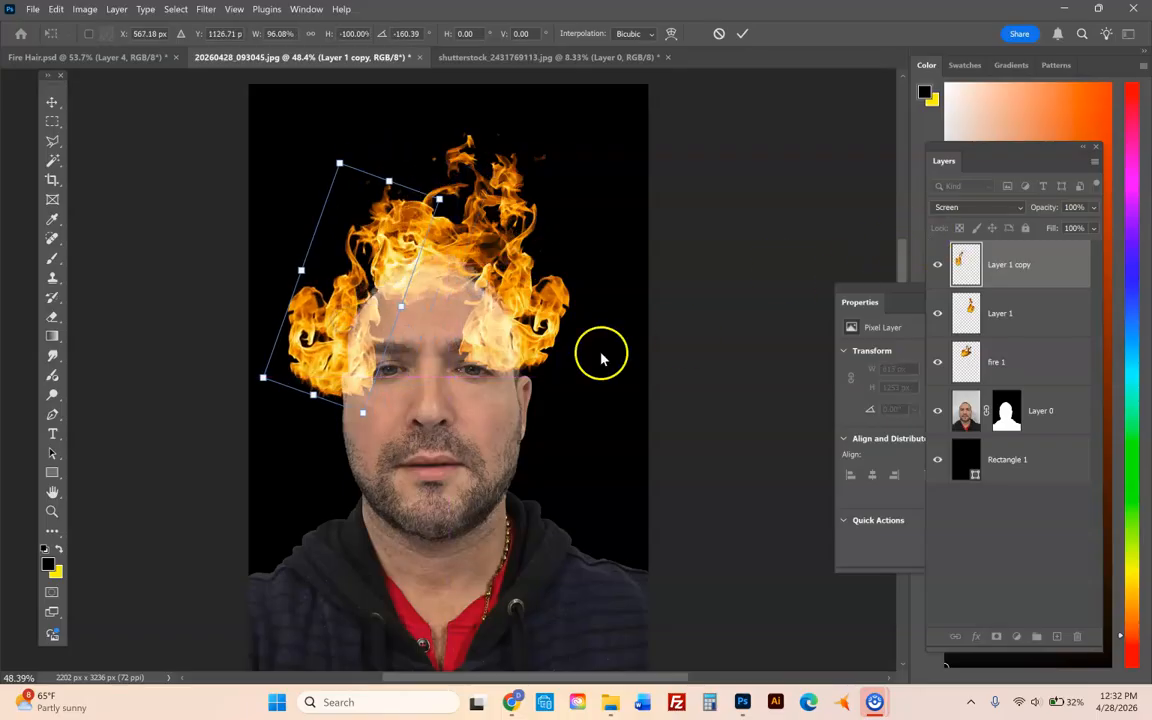
{"action": "left_click_drag", "start_coordinate": [330, 342], "coordinate": [338, 329]}
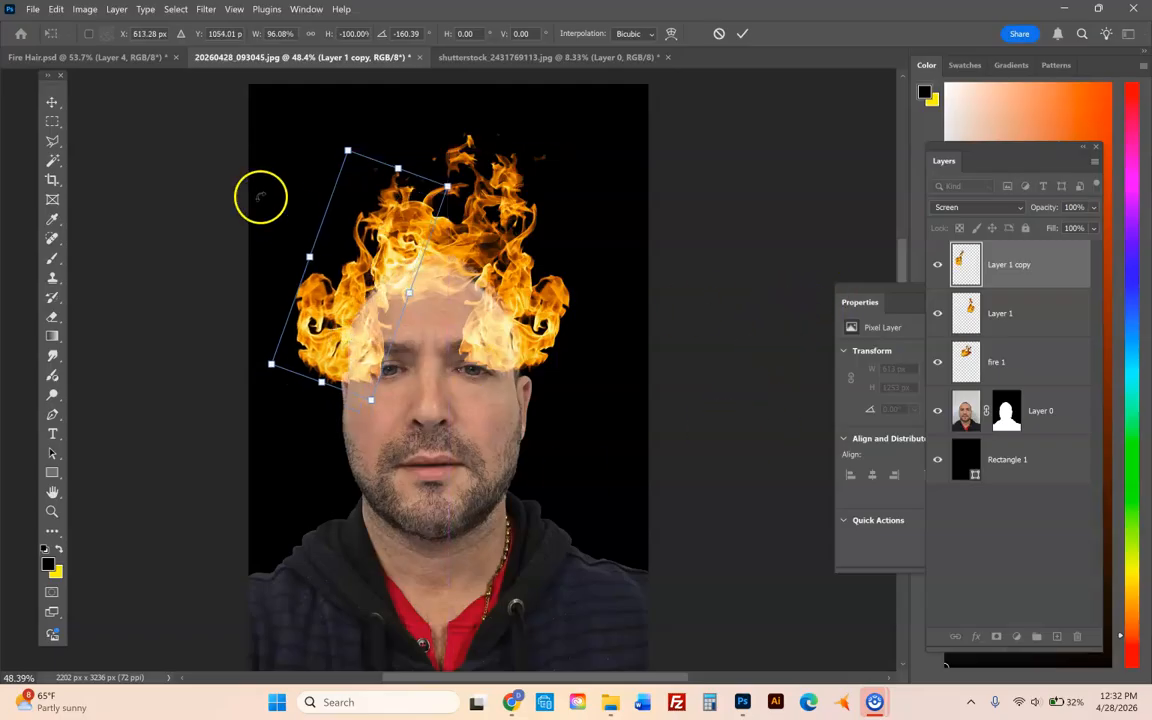
{"action": "left_click", "coordinate": [53, 104]}
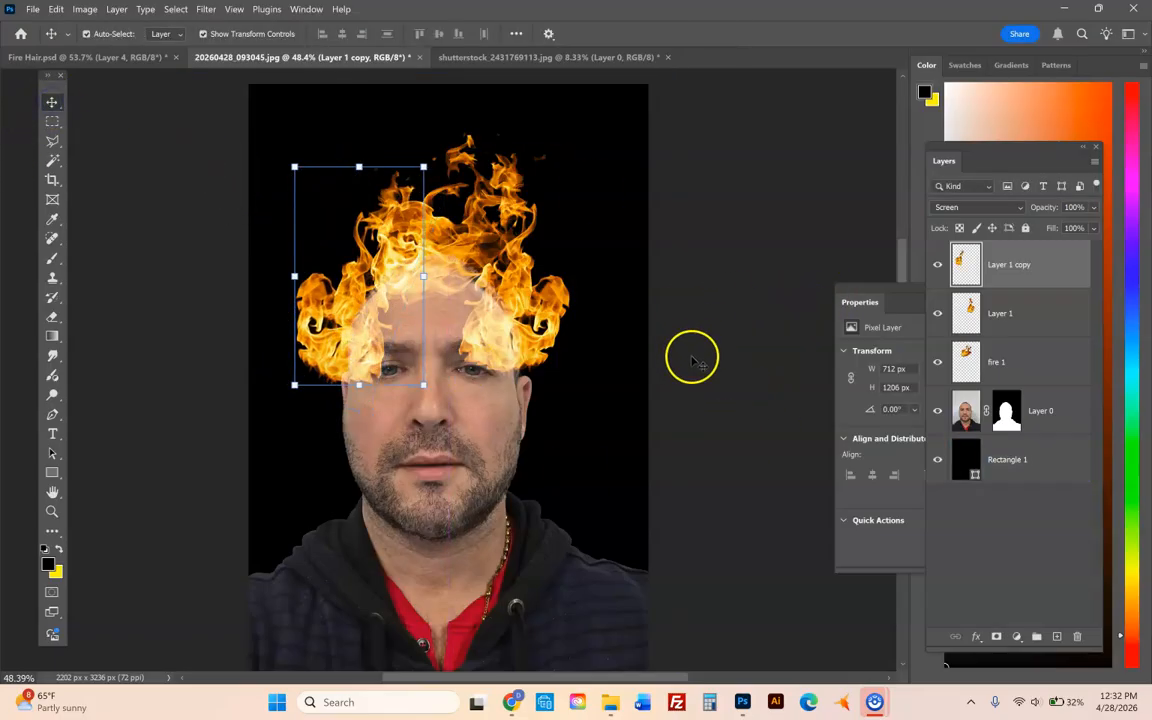
{"action": "left_click", "coordinate": [741, 343]}
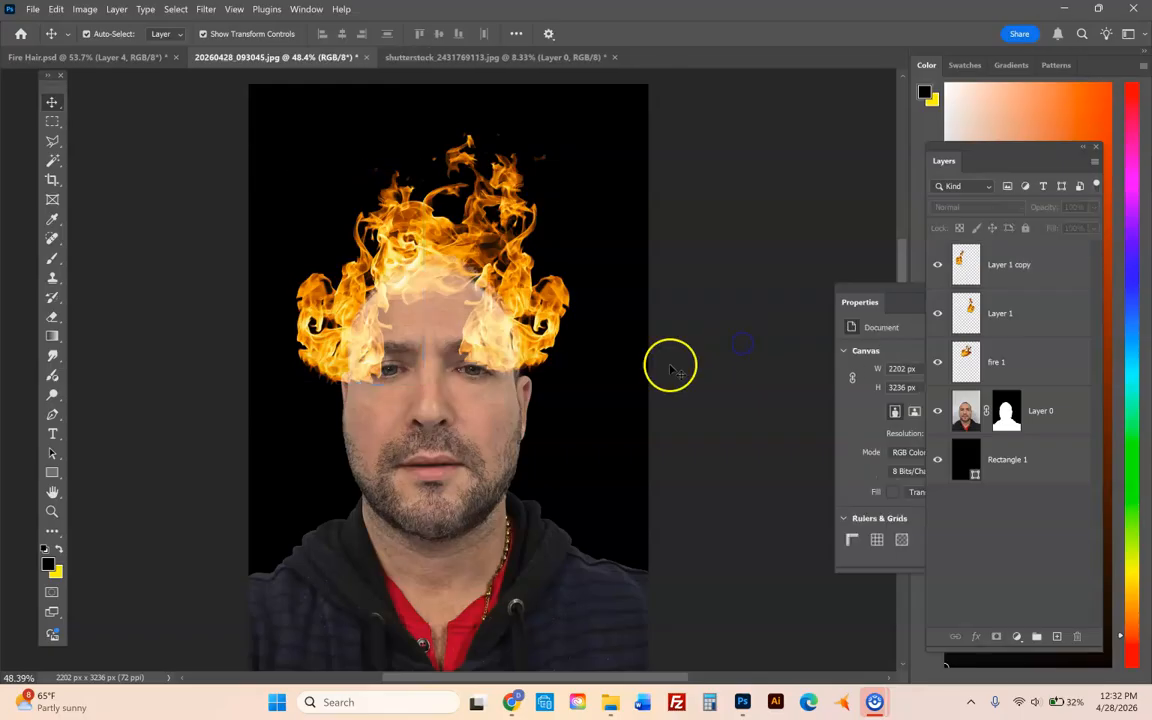
- Erase the Layer 1 copy flame over the left forehead and eye with a 369 px Soft Round Eraser at 98% opacity
{"action": "left_click", "coordinate": [52, 318]}
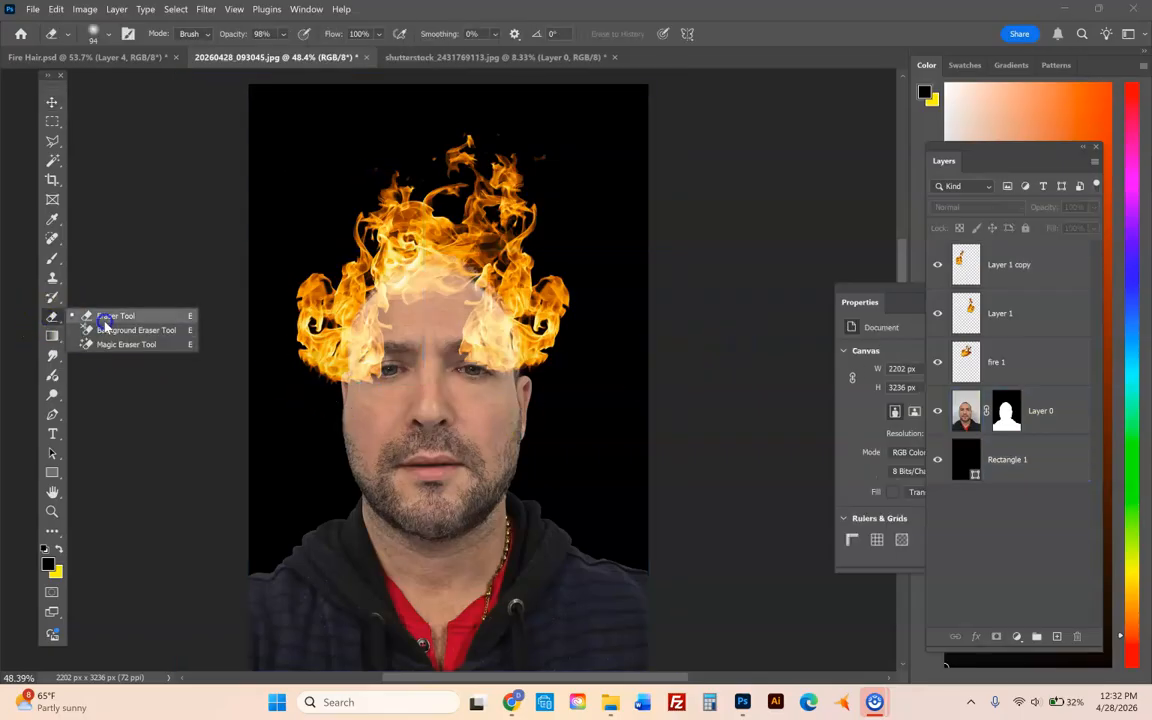
{"action": "left_click", "coordinate": [90, 313]}
{"action": "left_click", "coordinate": [1049, 365]}
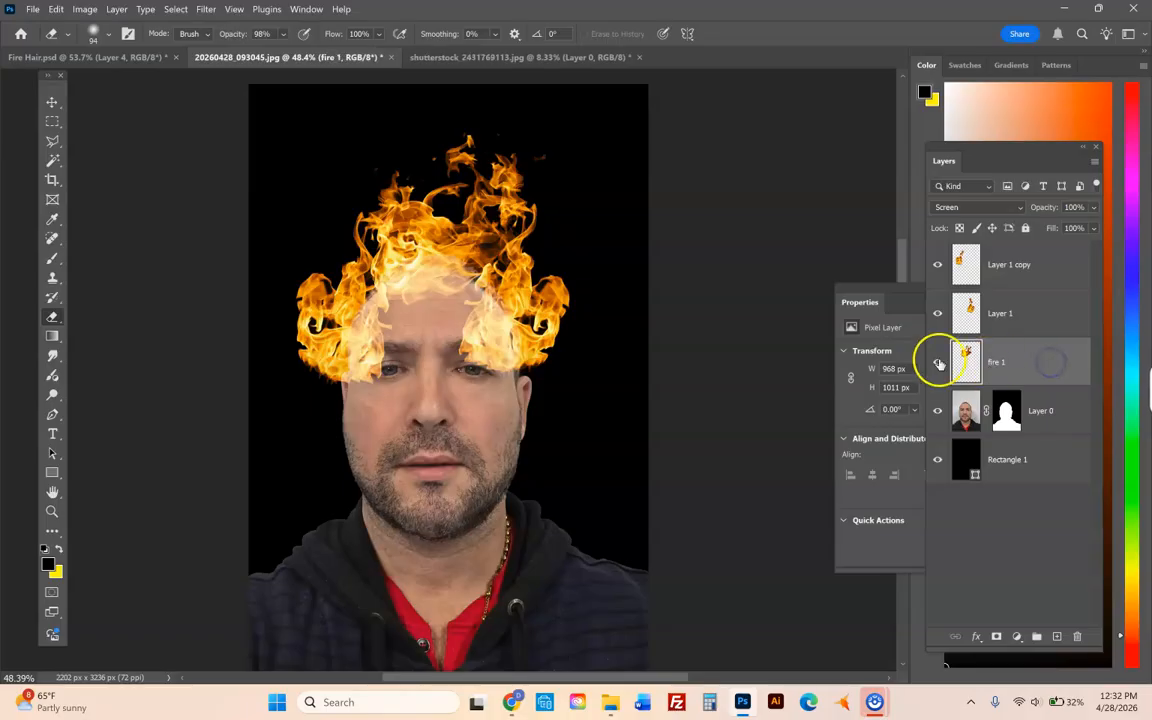
{"action": "left_click", "coordinate": [938, 363]}
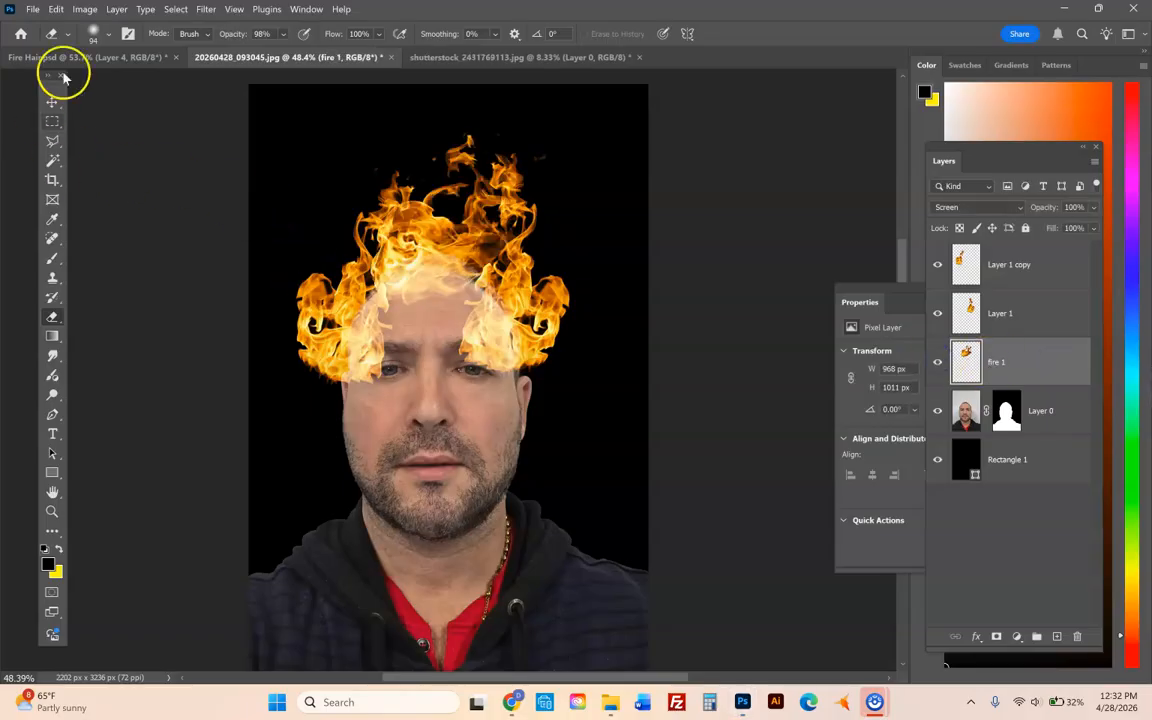
{"action": "left_click", "coordinate": [104, 38]}
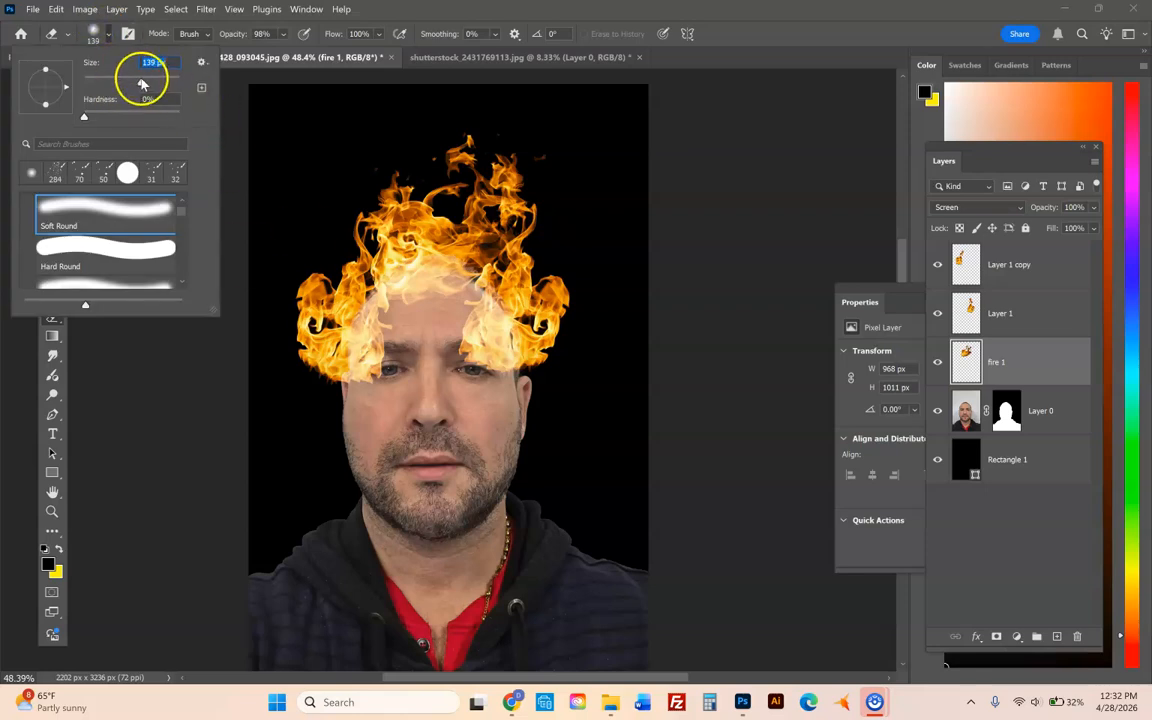
{"action": "left_click", "coordinate": [376, 389]}
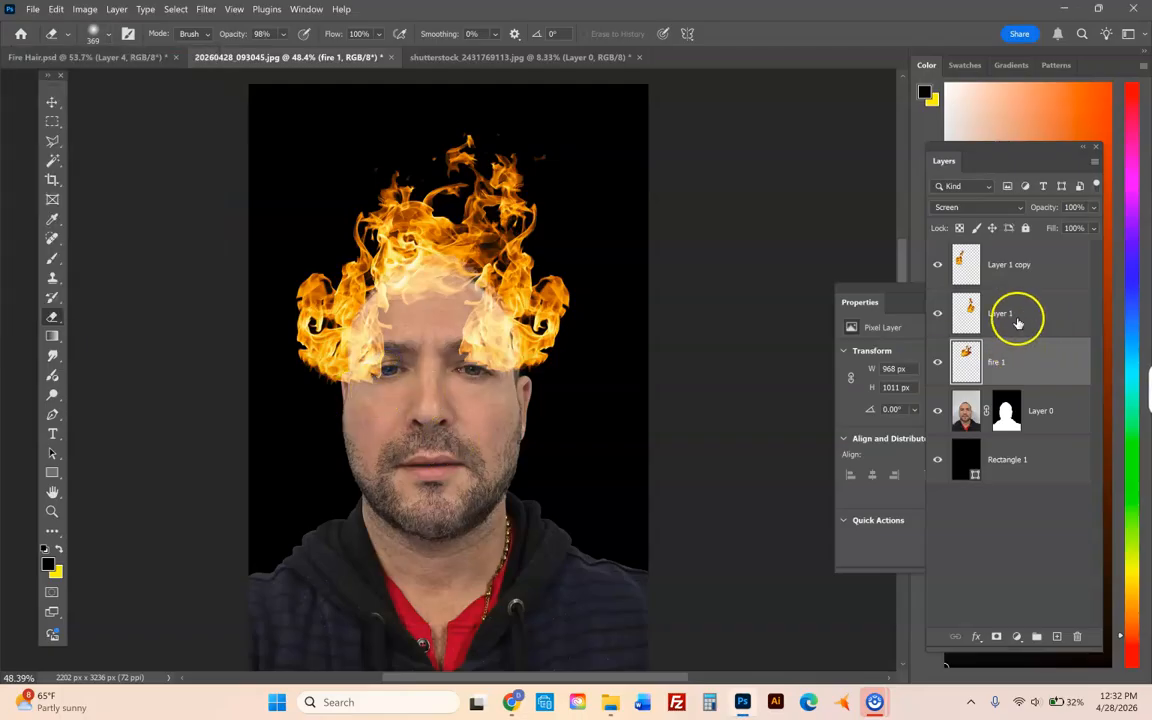
{"action": "left_click", "coordinate": [1022, 265]}
{"action": "left_click_drag", "start_coordinate": [368, 381], "coordinate": [400, 371]}
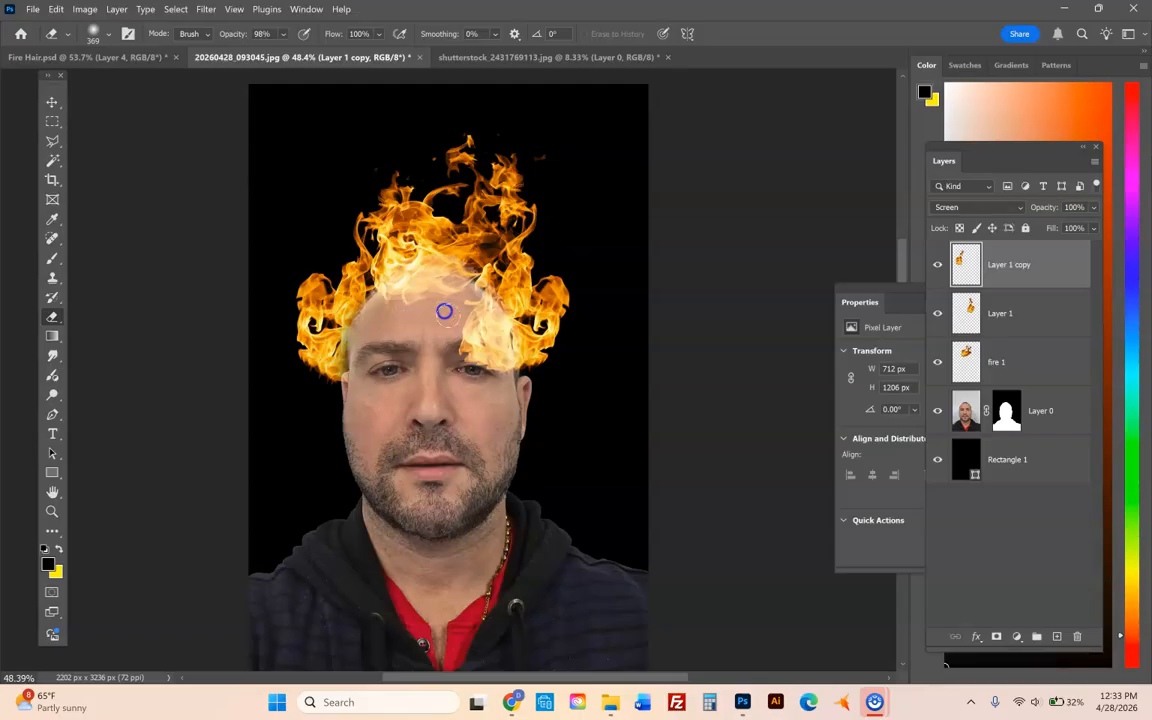
{"action": "left_click", "coordinate": [889, 372]}
- Erase the lower part of the fire 1 layer where it overlaps the top of the forehead
{"action": "left_click", "coordinate": [1000, 360]}
{"action": "left_click", "coordinate": [335, 303]}
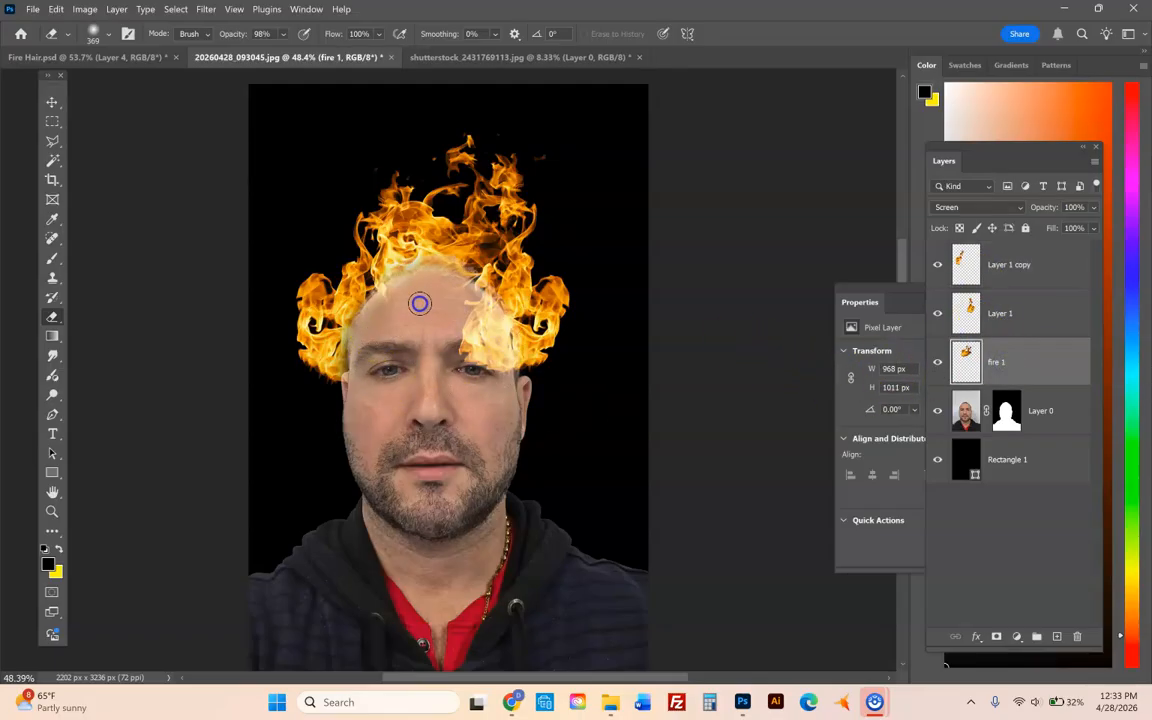
{"action": "left_click", "coordinate": [476, 352]}
- Erase the Layer 1 flame where it covers the right forehead and eye
{"action": "left_click", "coordinate": [995, 314]}
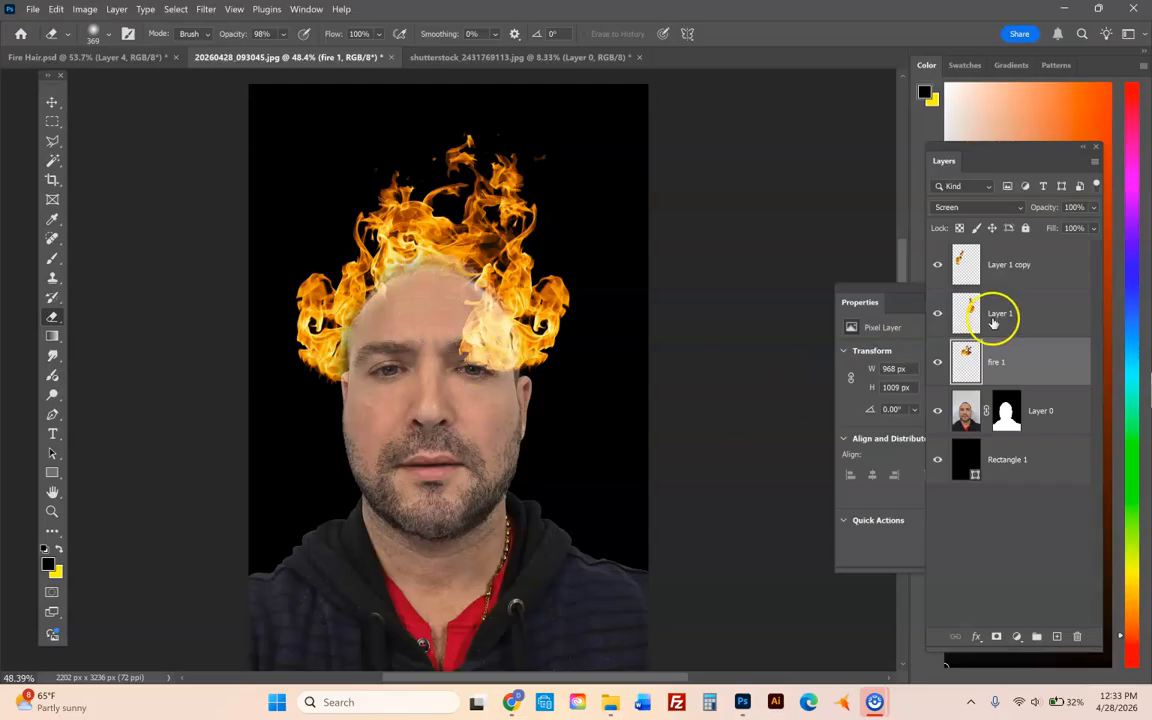
{"action": "left_click", "coordinate": [475, 360]}
{"action": "mouse_move", "coordinate": [475, 358]}
{"action": "left_mouse_down"}
{"action": "mouse_move", "coordinate": [424, 290]}
{"action": "mouse_move", "coordinate": [434, 323]}
{"action": "left_mouse_up"}
{"action": "left_click", "coordinate": [282, 34]}
{"action": "left_click_drag", "start_coordinate": [499, 368], "coordinate": [490, 361]}
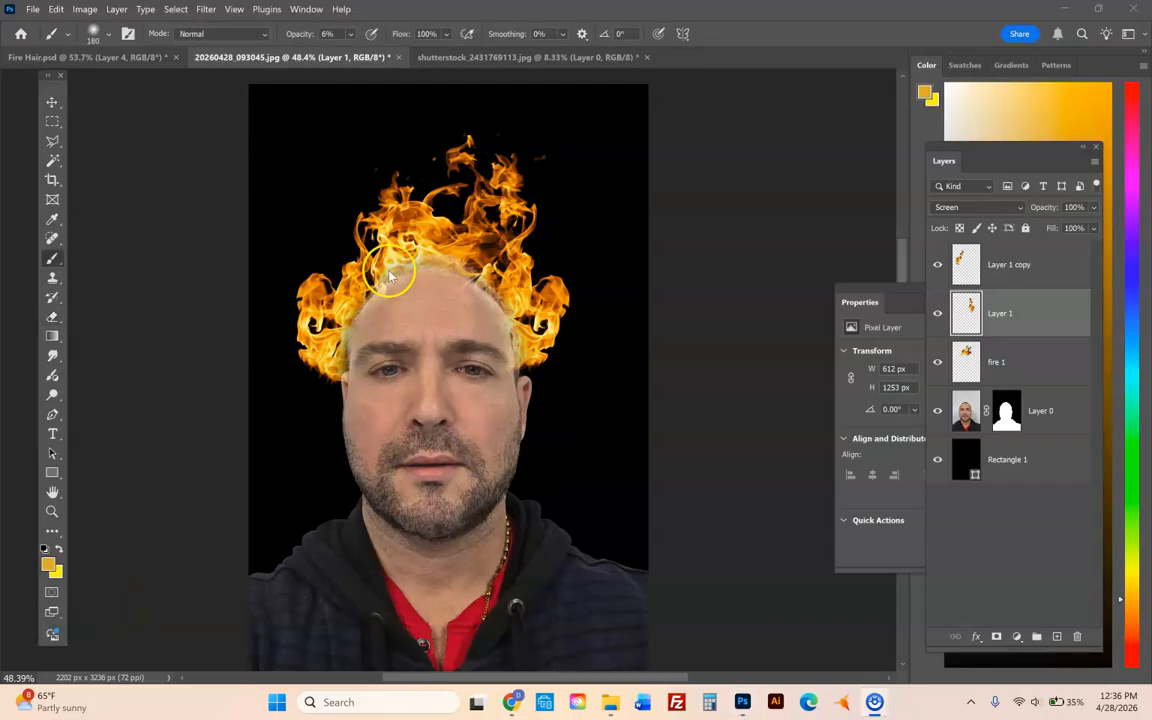
- Add a new layer named "color match" between fire 1 and the portrait layer
{"action": "left_click_drag", "start_coordinate": [472, 278], "coordinate": [522, 320]}
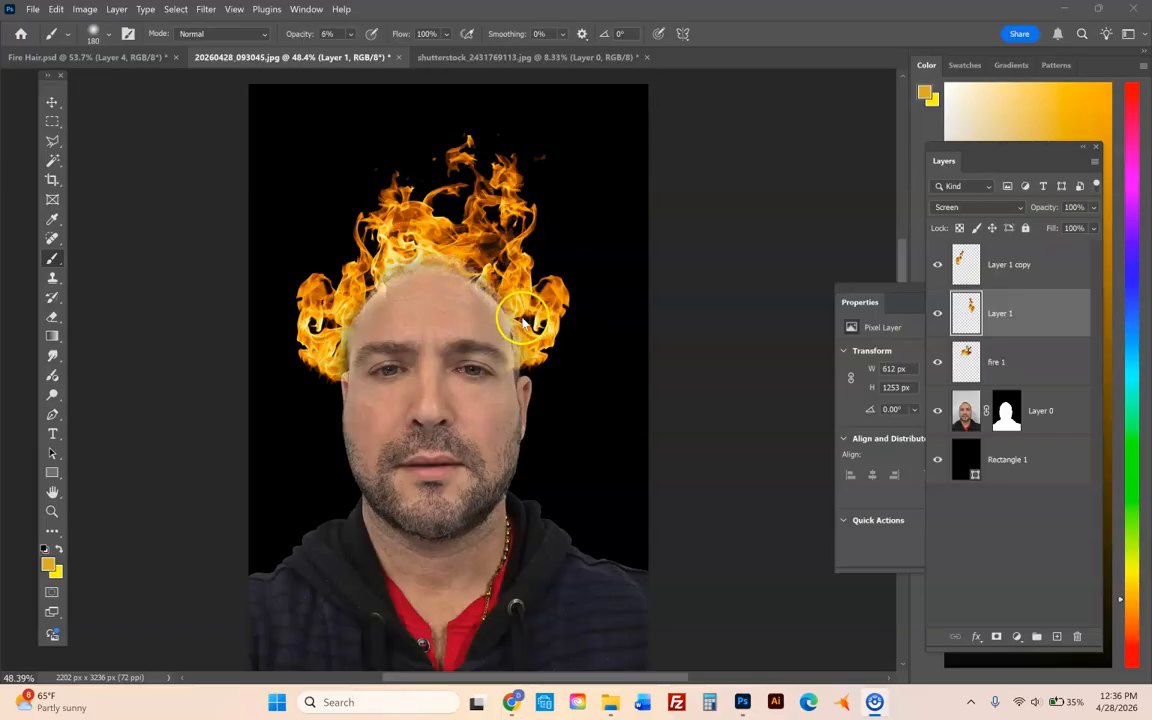
{"action": "left_click", "coordinate": [1058, 638]}
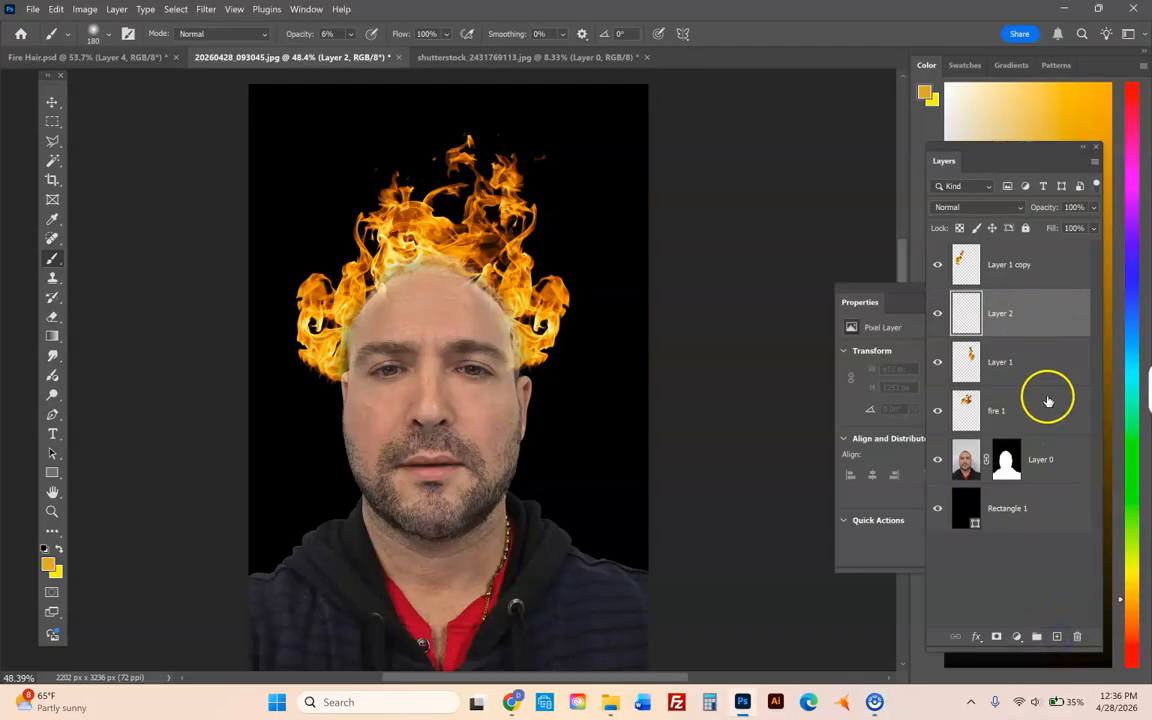
{"action": "left_click_drag", "start_coordinate": [998, 314], "coordinate": [1021, 424]}
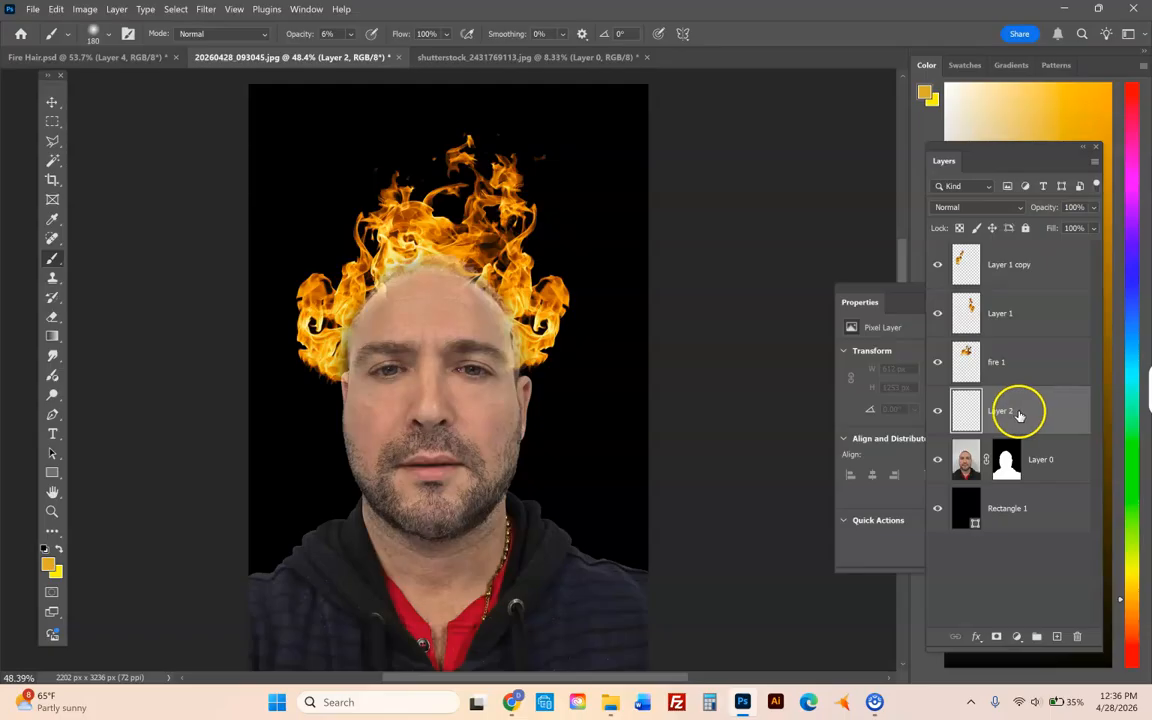
{"action": "type", "text": "color matc"}
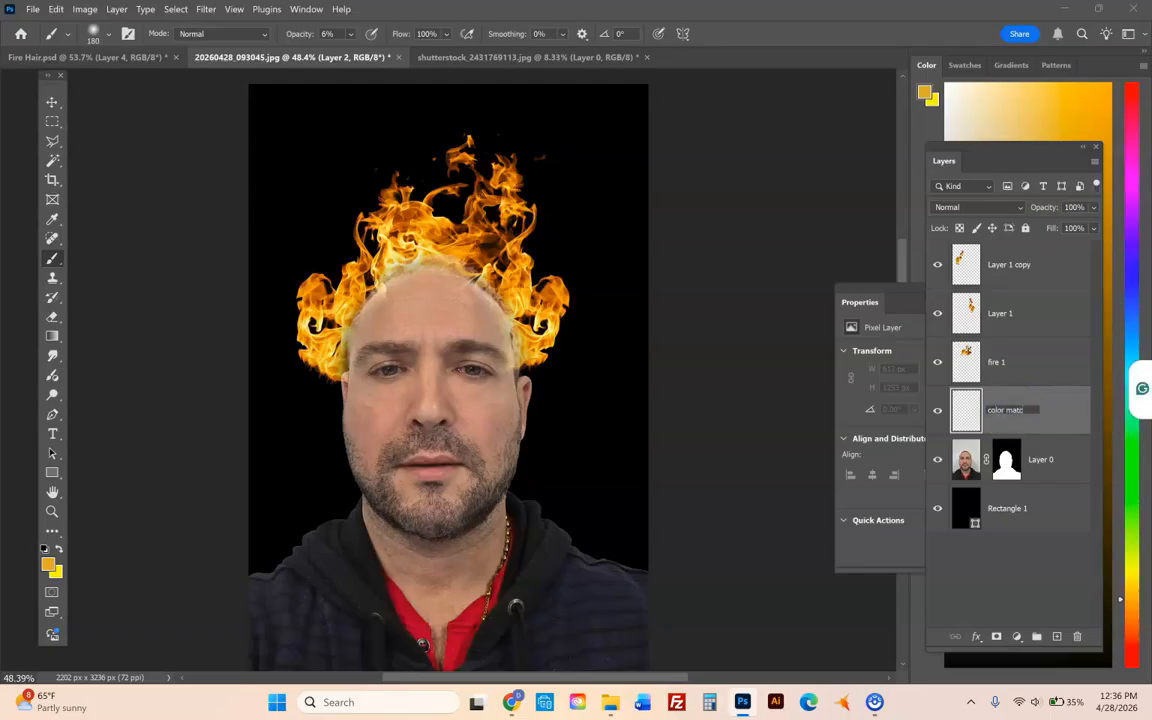
{"action": "left_click", "coordinate": [1020, 412]}
- Sample a yellow-orange foreground color from the flame just above the hairline with the Eyedropper
{"action": "left_click", "coordinate": [52, 218]}
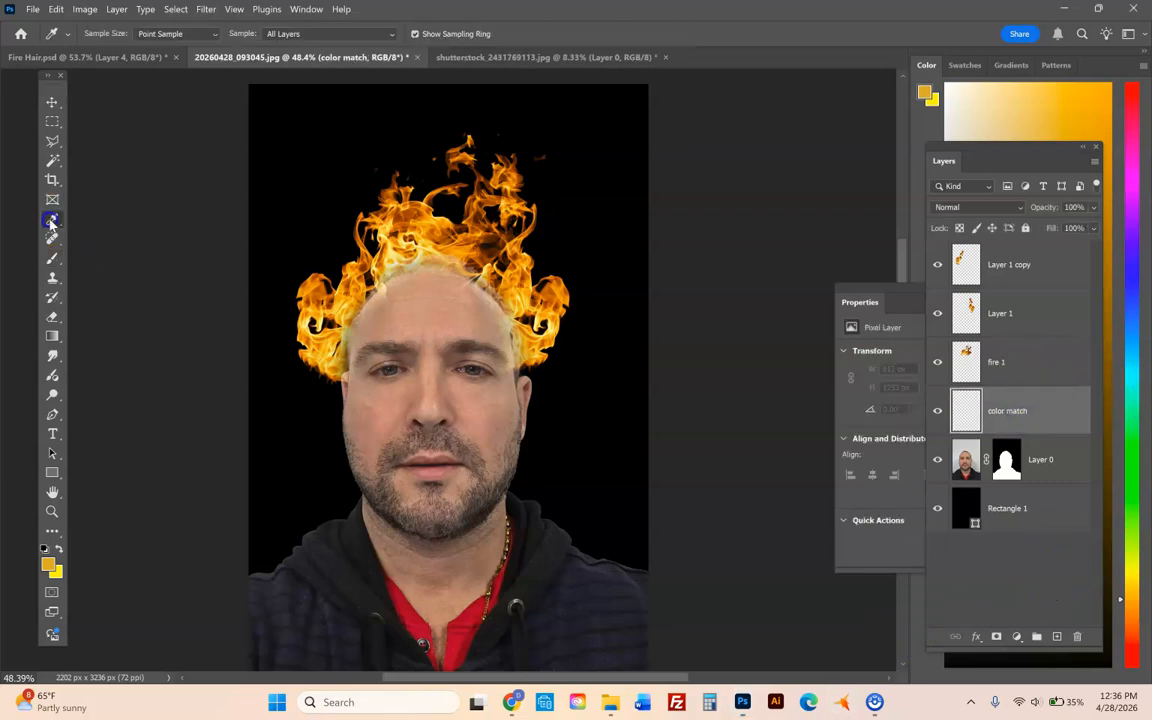
{"action": "right_click", "coordinate": [52, 218]}
{"action": "left_click", "coordinate": [375, 262]}
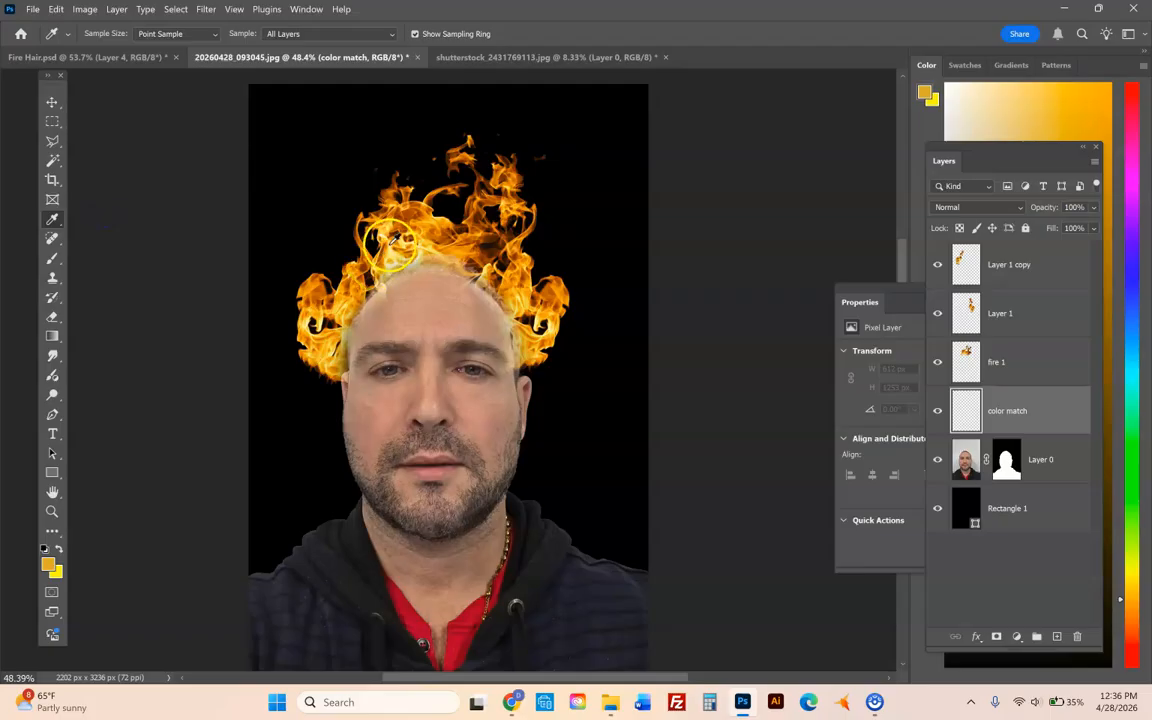
{"action": "left_click_drag", "start_coordinate": [406, 250], "coordinate": [407, 252]}
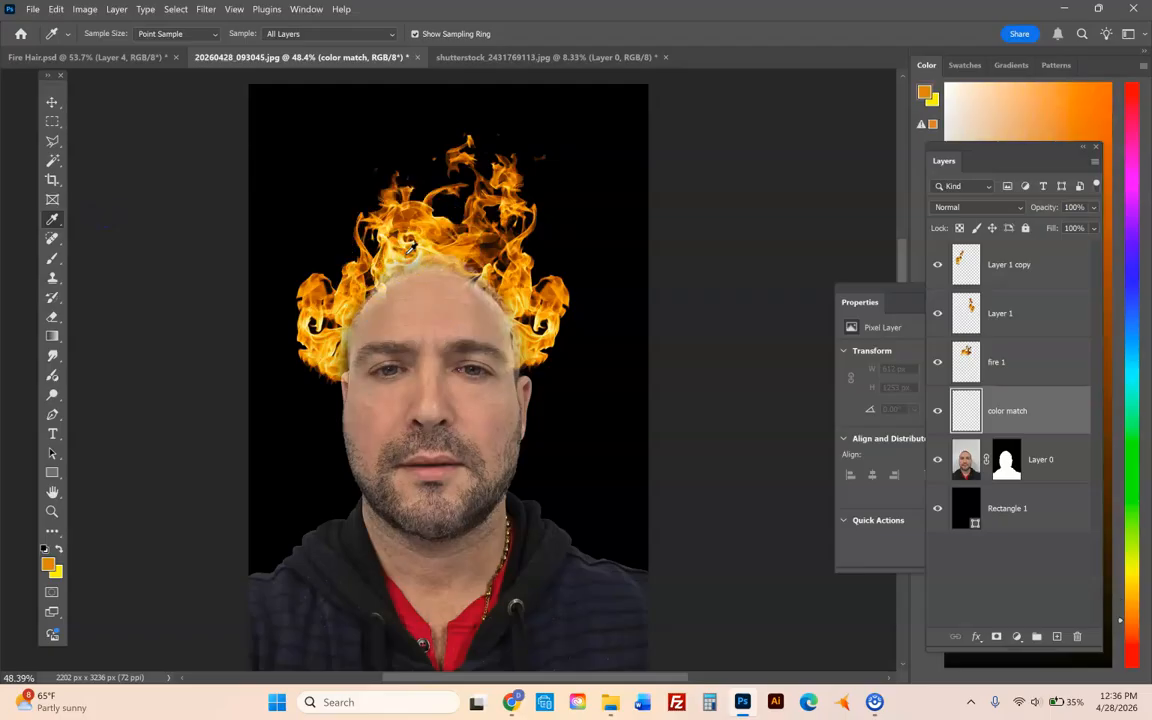
{"action": "left_click", "coordinate": [396, 252]}
{"action": "left_click_drag", "start_coordinate": [395, 253], "coordinate": [394, 260]}
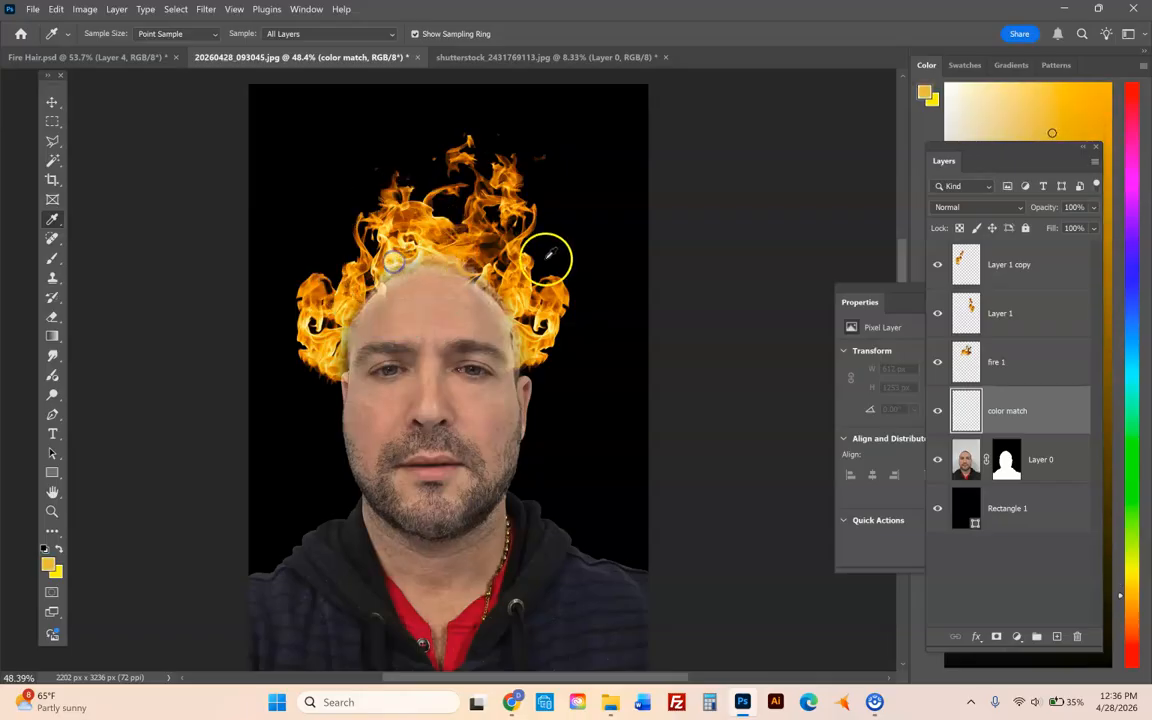
- Try painting the forehead edge with a 180 px brush at 100% and 73% opacity, undoing each stroke
{"action": "left_click", "coordinate": [52, 258]}
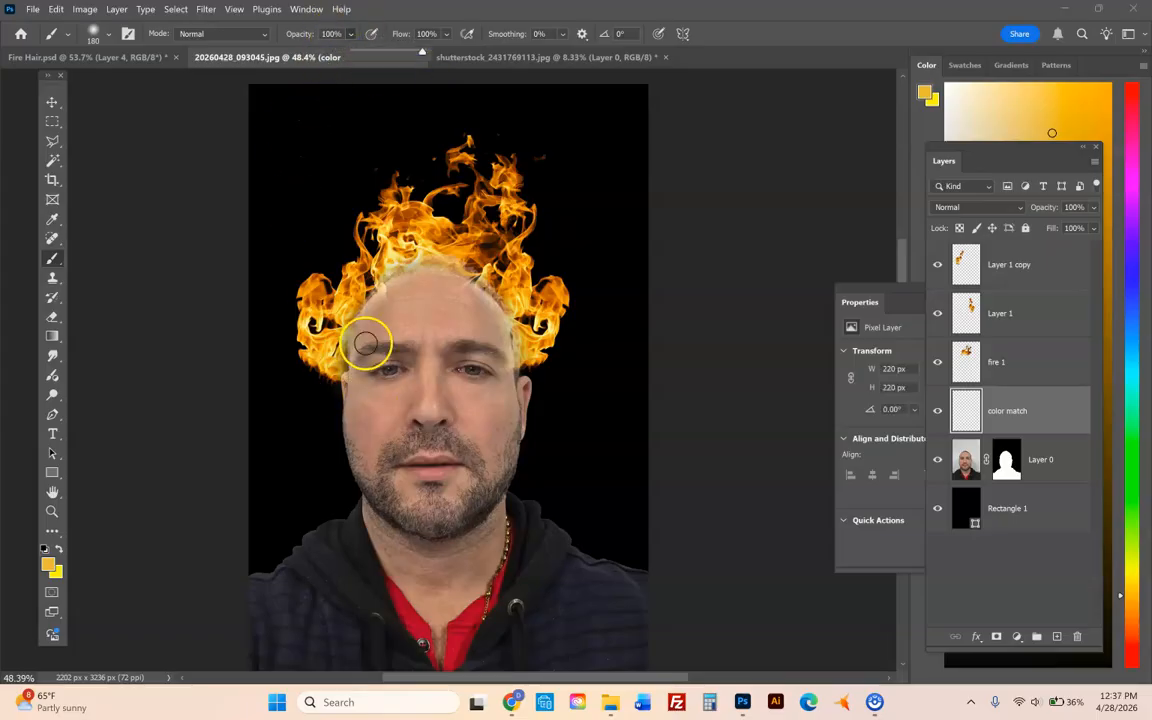
{"action": "left_click_drag", "start_coordinate": [368, 336], "coordinate": [463, 302]}
{"action": "key", "text": "ctrl+z"}
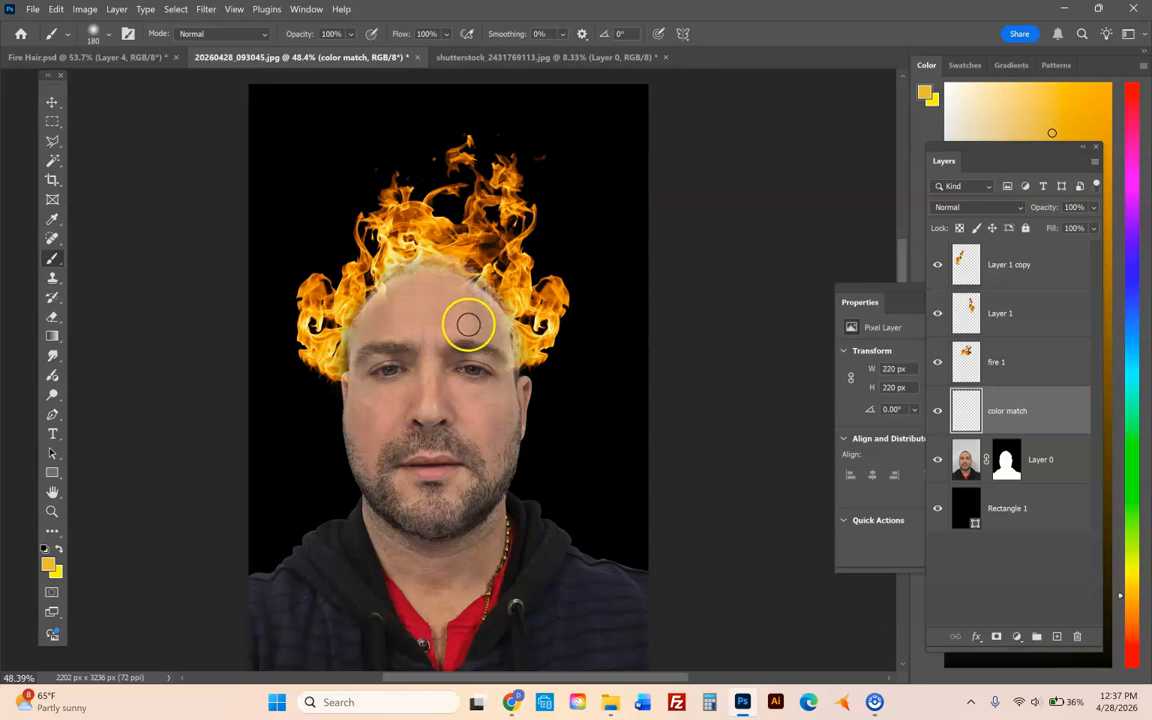
{"action": "left_click", "coordinate": [351, 34]}
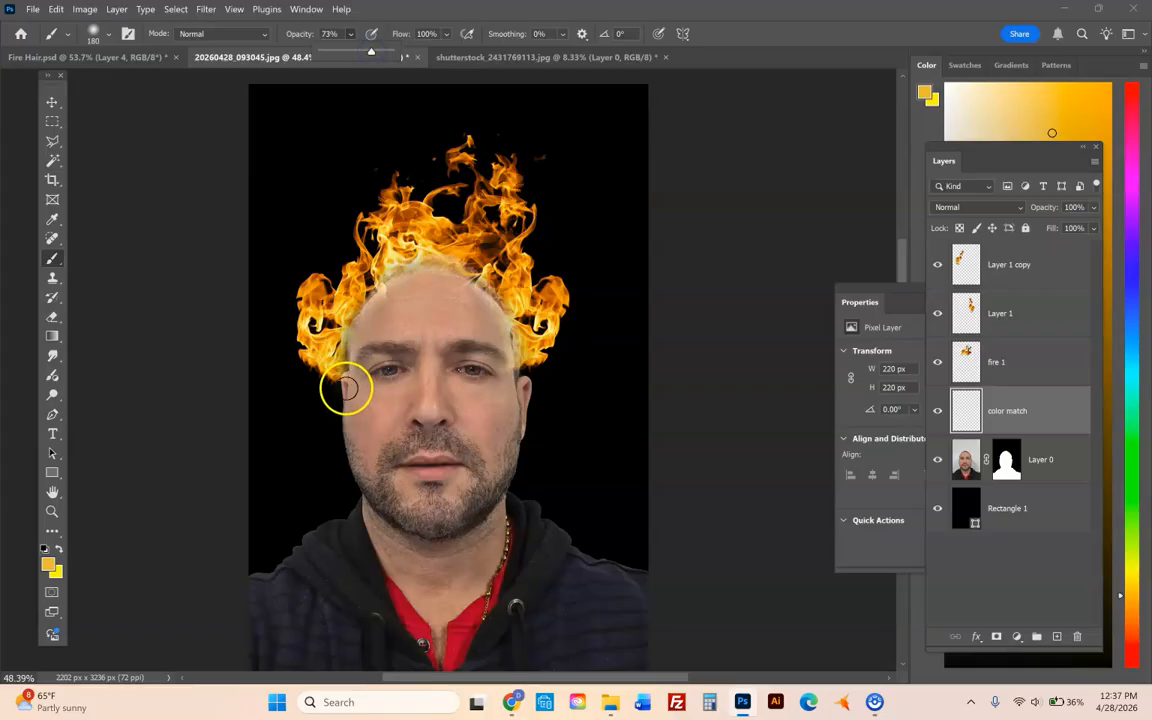
{"action": "left_click_drag", "start_coordinate": [342, 396], "coordinate": [344, 380]}
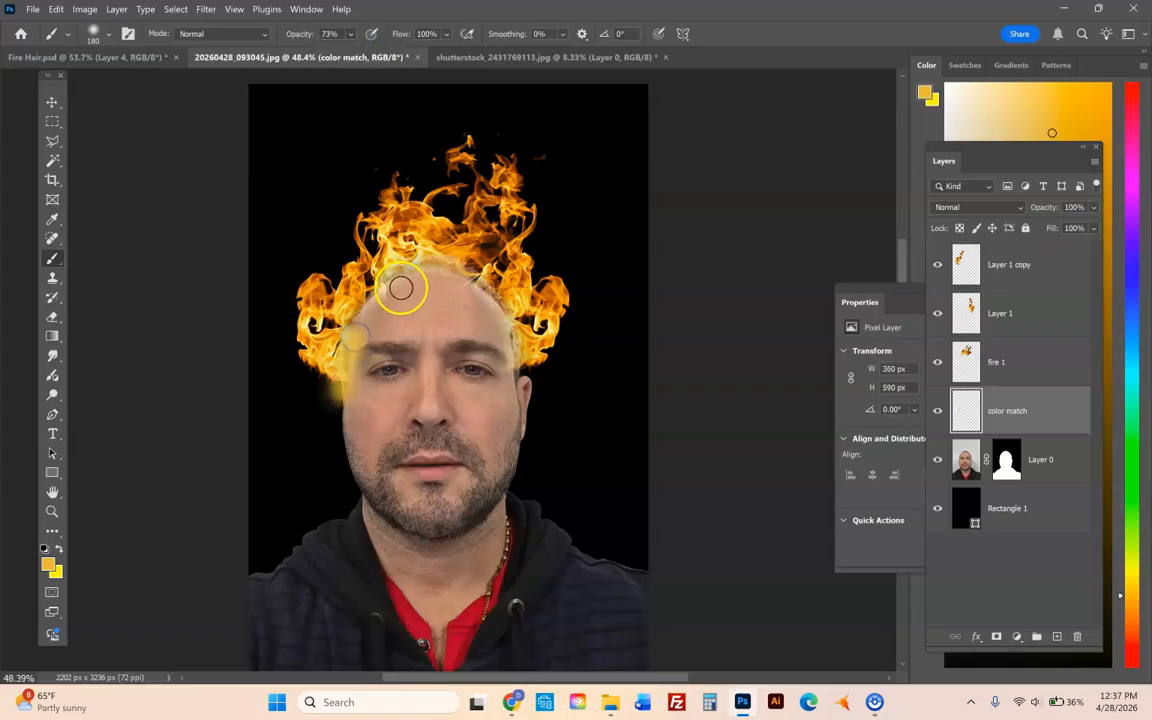
{"action": "key", "text": "ctrl+z"}
- Paint a yellow-orange glow at 41% brush opacity along the hairline from the left temple to the right ear
{"action": "left_click", "coordinate": [351, 34]}
{"action": "left_click", "coordinate": [350, 395]}
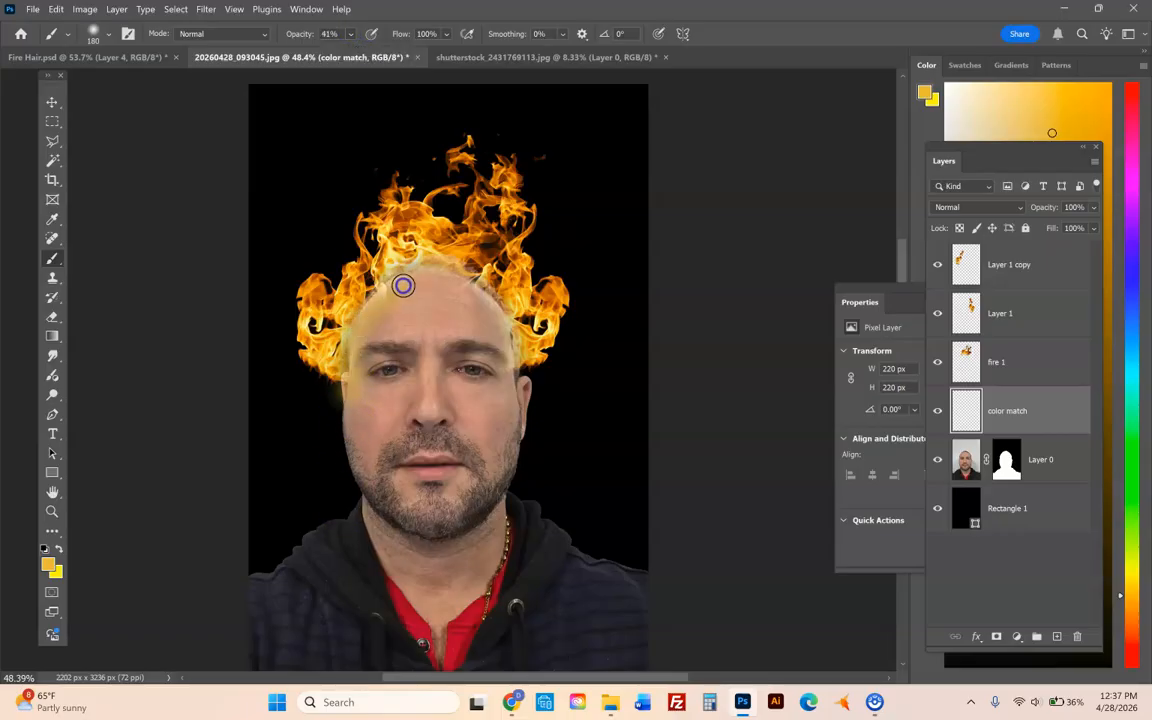
{"action": "left_click_drag", "start_coordinate": [345, 325], "coordinate": [383, 289]}
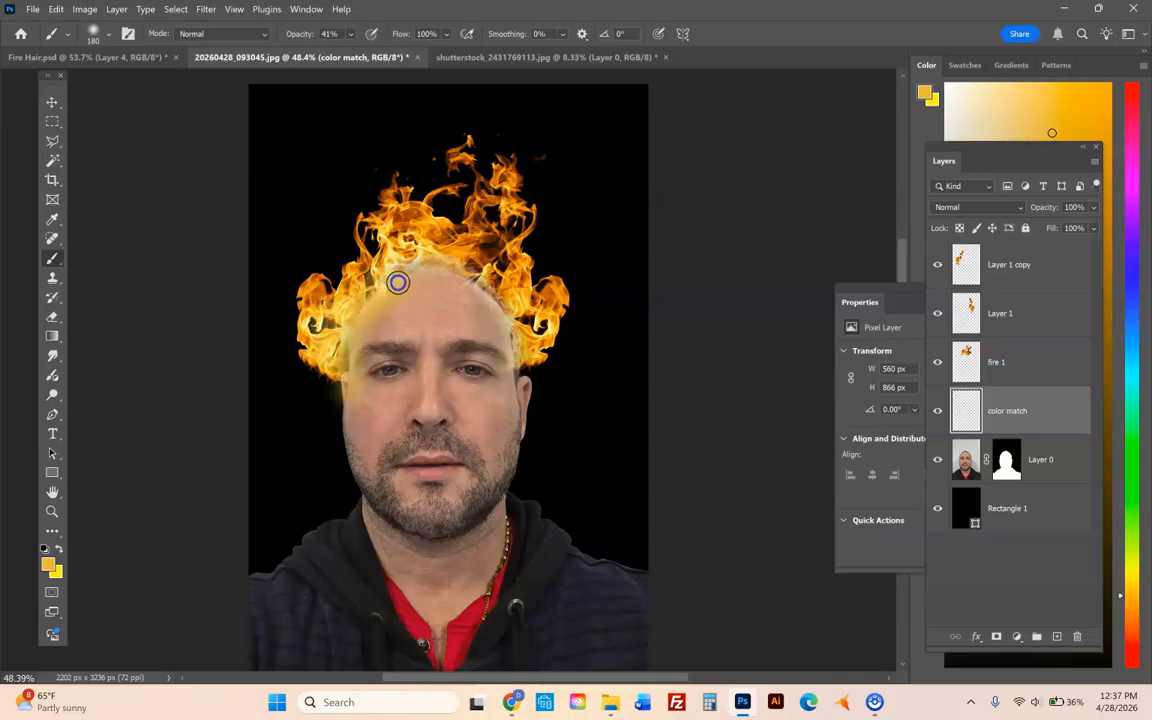
{"action": "left_click_drag", "start_coordinate": [472, 265], "coordinate": [482, 289]}
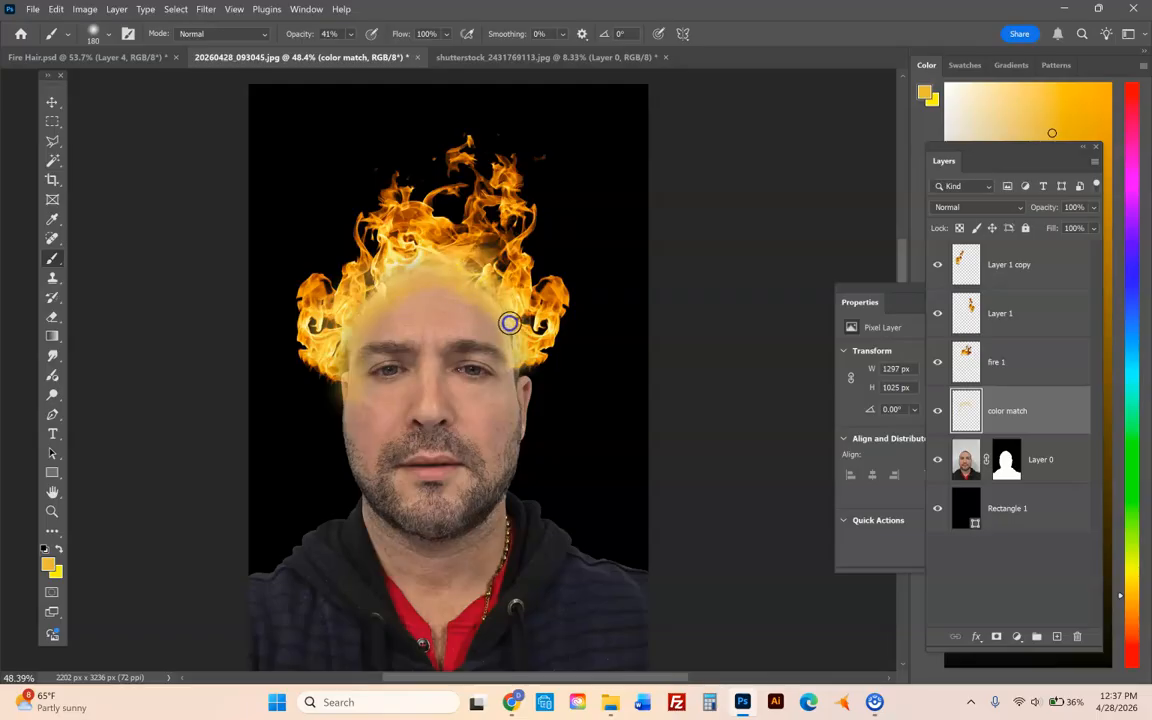
{"action": "left_click_drag", "start_coordinate": [513, 353], "coordinate": [530, 428]}
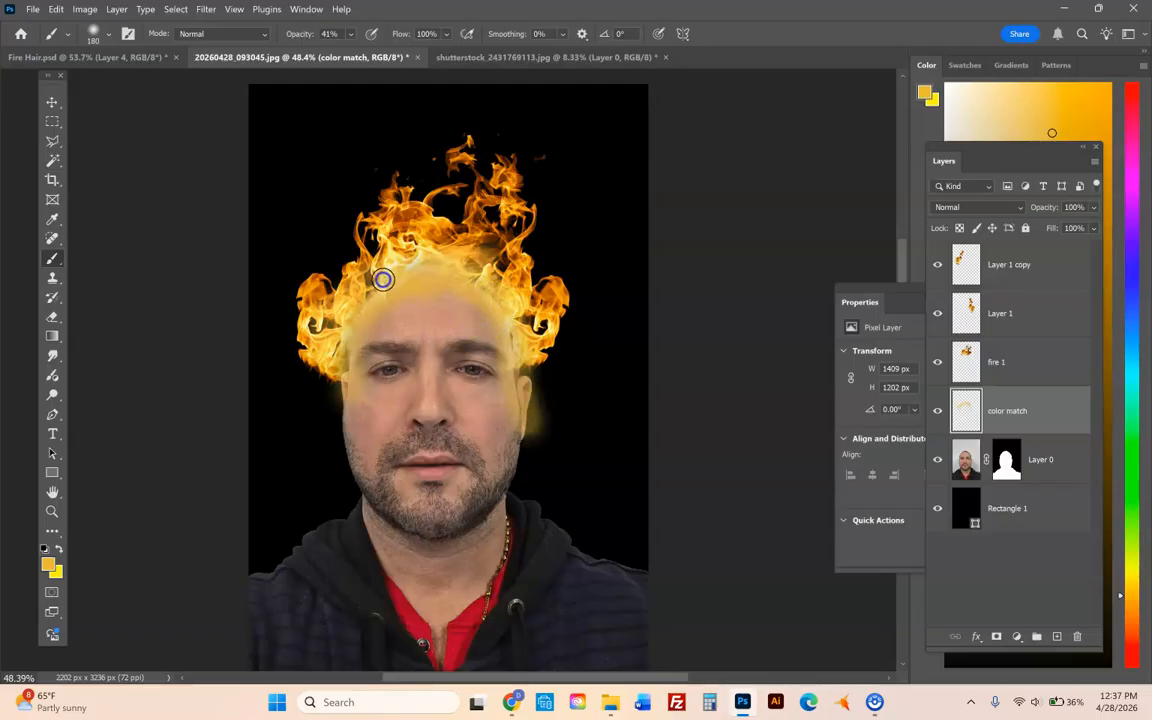
- Brush a faint yellow-orange tint over the forehead, nose and cheeks at 12% brush opacity
{"action": "left_click", "coordinate": [341, 34]}
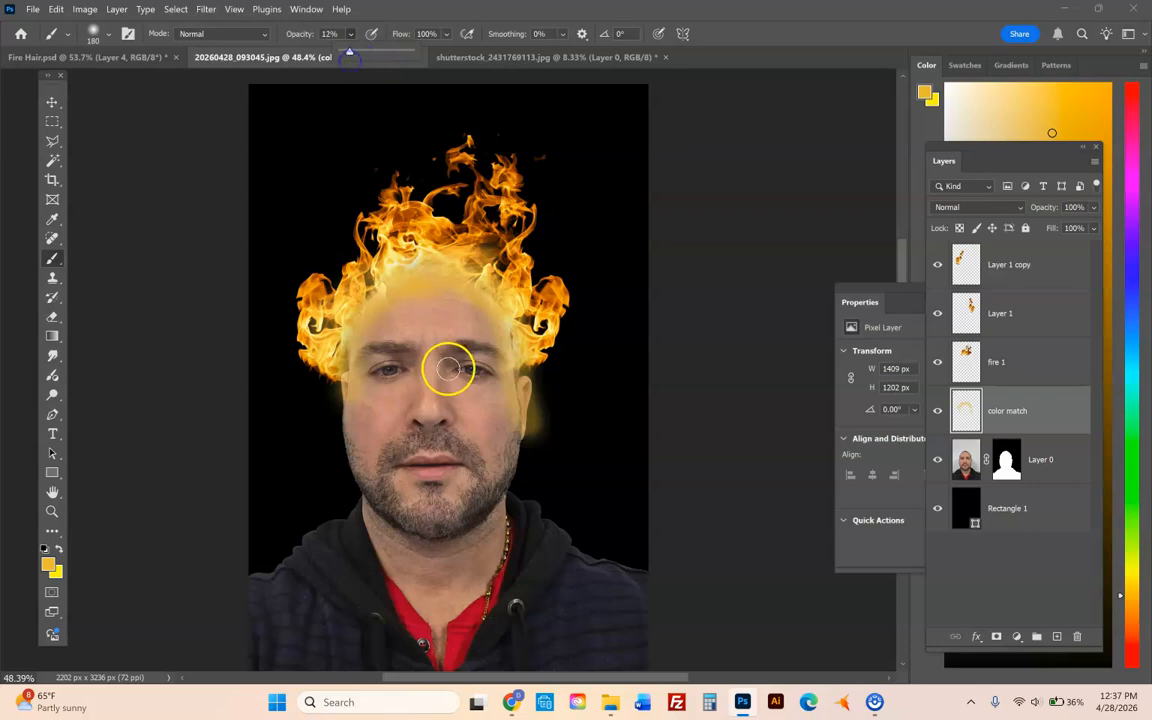
{"action": "left_click", "coordinate": [415, 399]}
{"action": "left_click_drag", "start_coordinate": [423, 356], "coordinate": [432, 415]}
{"action": "mouse_move", "coordinate": [433, 335]}
{"action": "left_mouse_down"}
{"action": "mouse_move", "coordinate": [428, 459]}
{"action": "mouse_move", "coordinate": [414, 426]}
{"action": "left_mouse_up"}
{"action": "left_click_drag", "start_coordinate": [416, 361], "coordinate": [396, 410]}
{"action": "left_click_drag", "start_coordinate": [374, 340], "coordinate": [379, 409]}
{"action": "left_click_drag", "start_coordinate": [447, 388], "coordinate": [478, 417]}
{"action": "left_click_drag", "start_coordinate": [419, 370], "coordinate": [492, 410]}
{"action": "mouse_move", "coordinate": [400, 336]}
{"action": "left_mouse_down"}
{"action": "mouse_move", "coordinate": [478, 412]}
{"action": "mouse_move", "coordinate": [481, 465]}
{"action": "left_mouse_up"}
{"action": "left_click_drag", "start_coordinate": [460, 402], "coordinate": [476, 440]}
{"action": "left_click_drag", "start_coordinate": [396, 385], "coordinate": [414, 434]}
{"action": "mouse_move", "coordinate": [353, 355]}
{"action": "left_mouse_down"}
{"action": "mouse_move", "coordinate": [386, 422]}
{"action": "mouse_move", "coordinate": [378, 462]}
{"action": "left_mouse_up"}
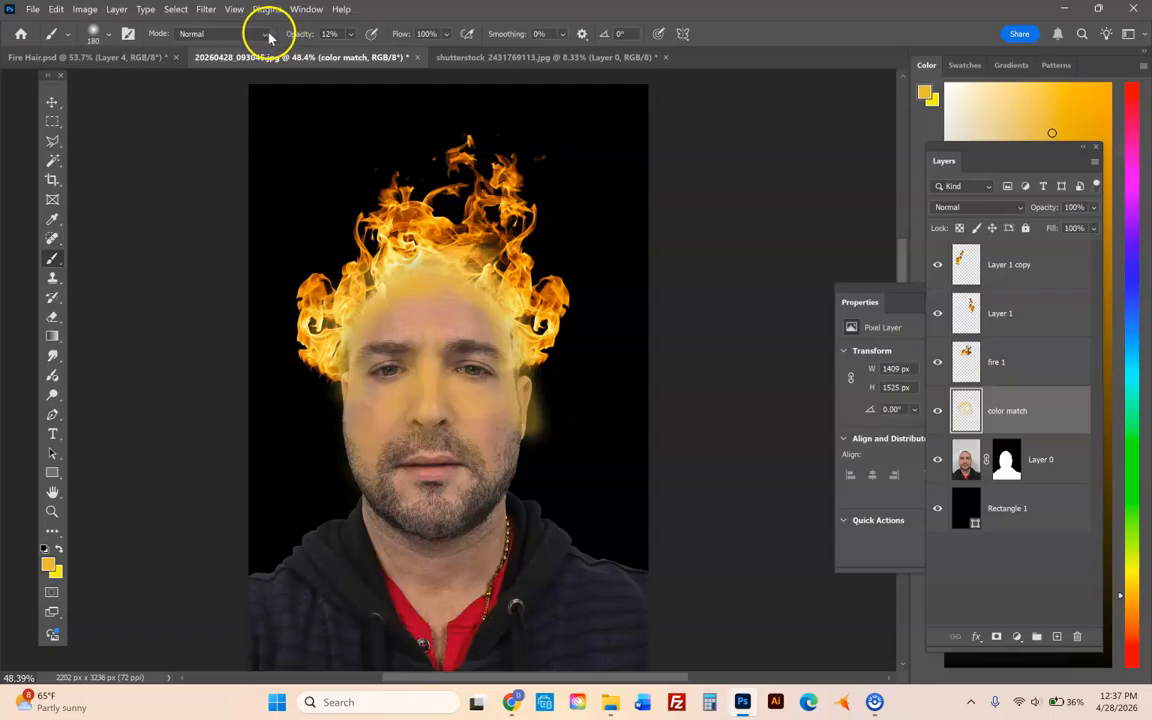
- Brush a yellow-orange tint over the upper lip and both sides of the jaw at 25% brush opacity
{"action": "left_click_drag", "start_coordinate": [355, 37], "coordinate": [363, 57]}
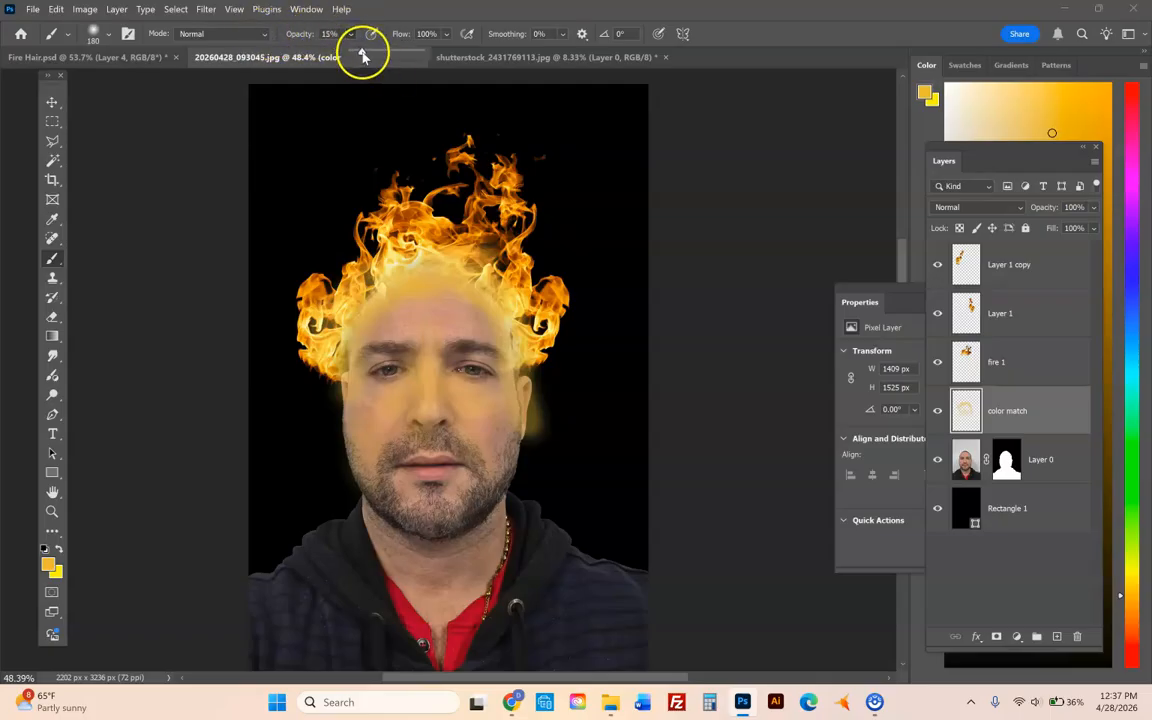
{"action": "left_click", "coordinate": [413, 437]}
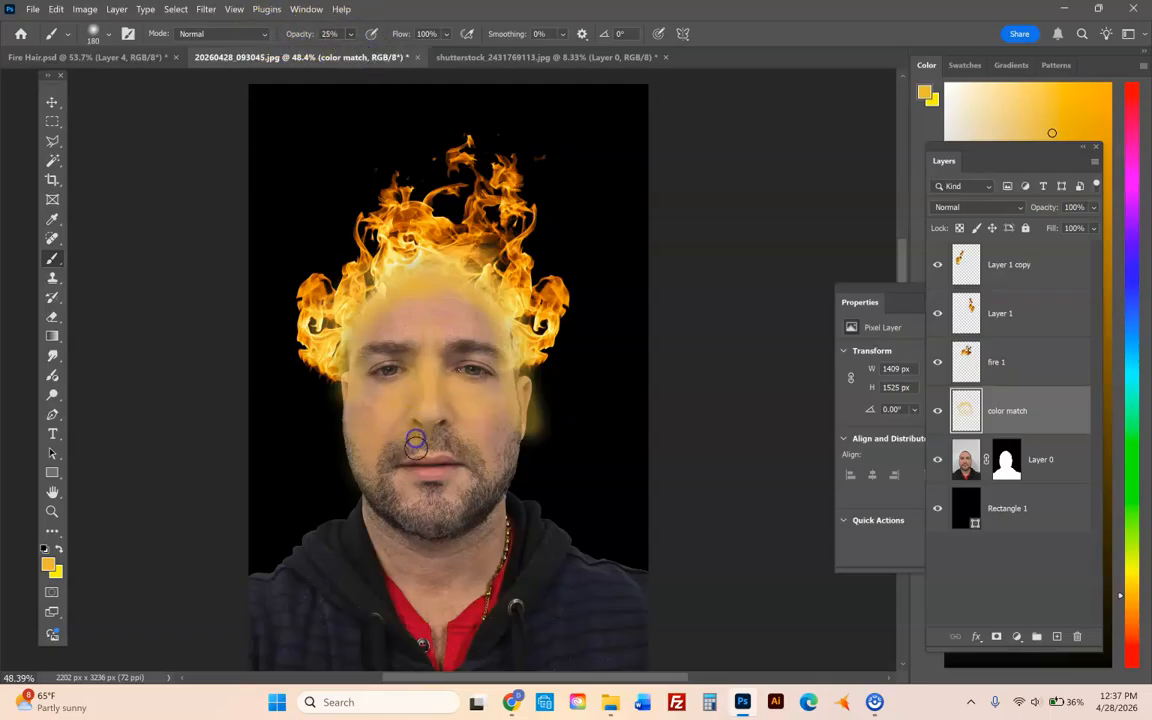
{"action": "left_click_drag", "start_coordinate": [341, 464], "coordinate": [359, 492]}
{"action": "left_click_drag", "start_coordinate": [527, 496], "coordinate": [510, 446]}
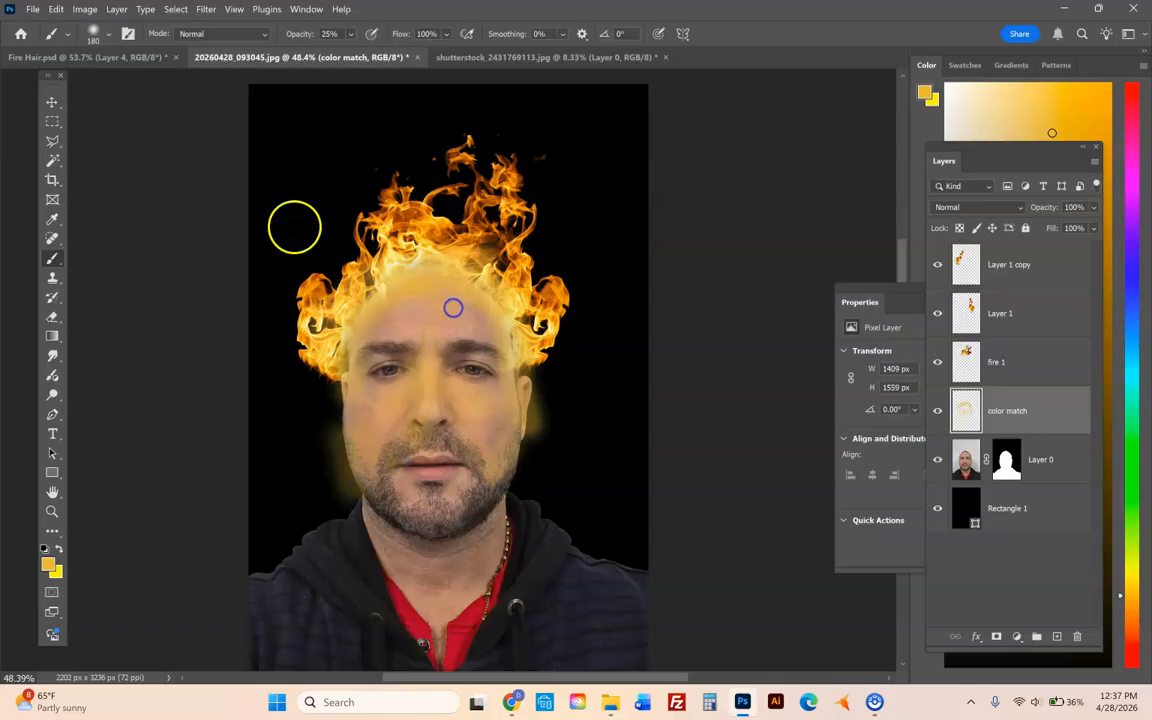
- Brush a barely visible yellow-orange tint over the middle of the forehead at 1% brush opacity
{"action": "left_click", "coordinate": [350, 34]}
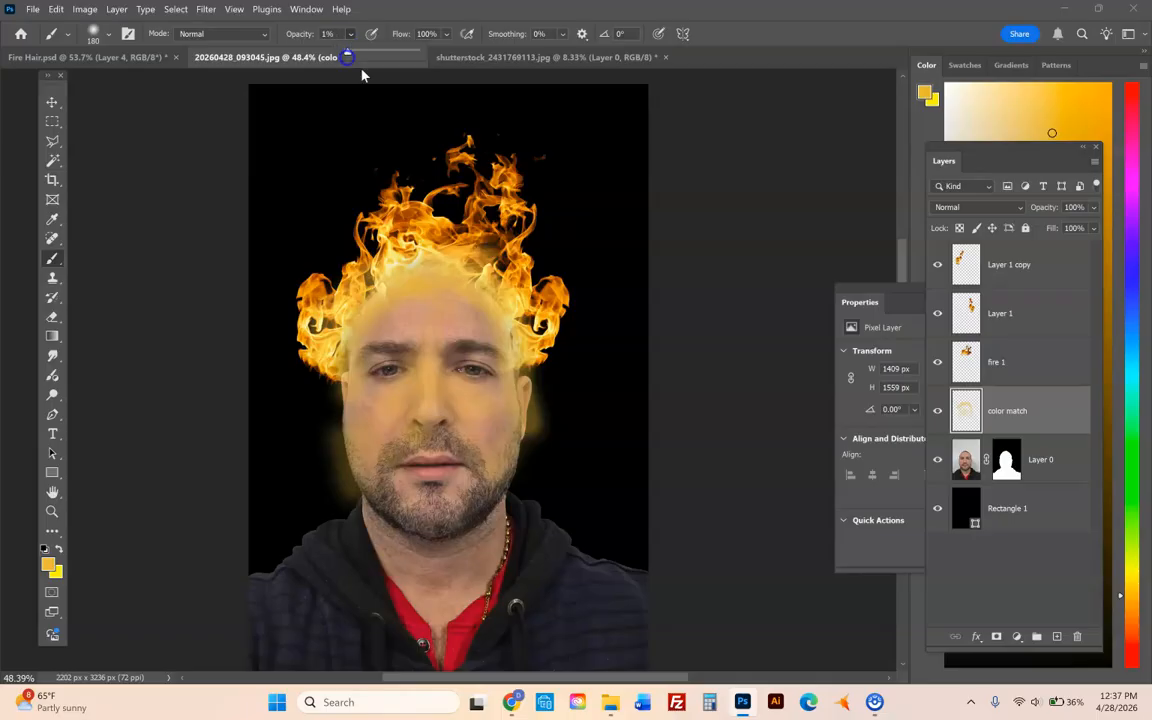
{"action": "left_click", "coordinate": [435, 307]}
{"action": "mouse_move", "coordinate": [468, 319]}
{"action": "left_mouse_down"}
{"action": "mouse_move", "coordinate": [482, 321]}
{"action": "mouse_move", "coordinate": [407, 337]}
{"action": "left_mouse_up"}
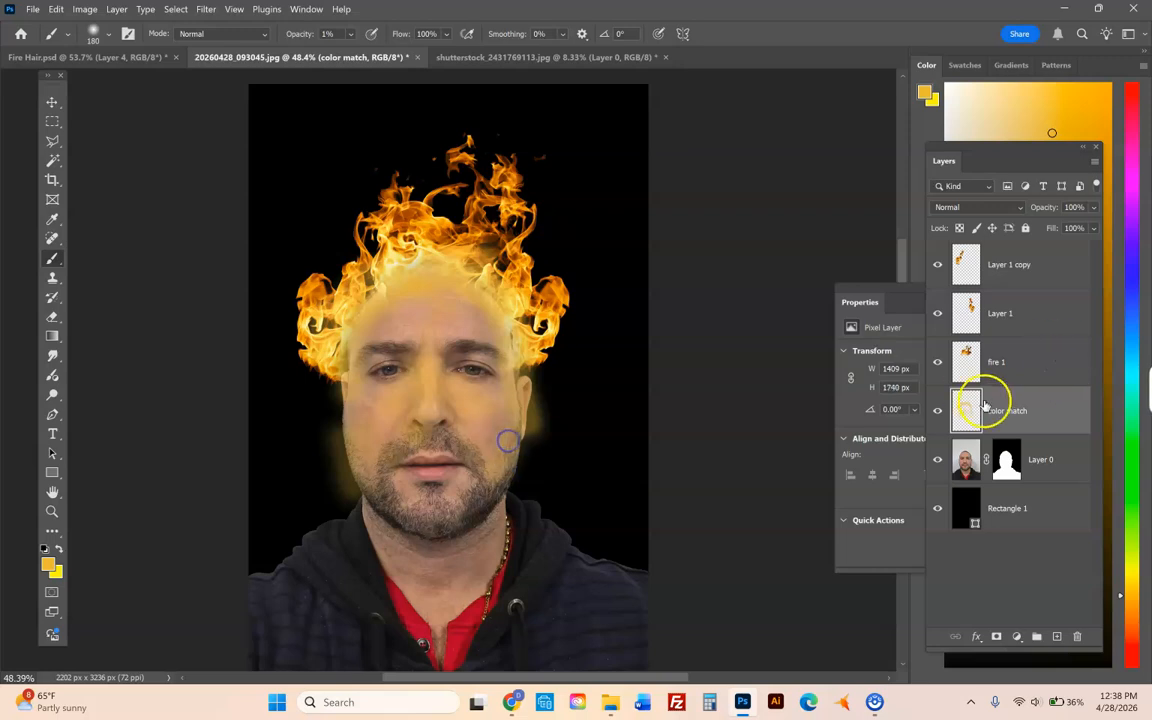
- Set the blend mode of the color match layer to Color Burn
{"action": "left_click", "coordinate": [1022, 208]}
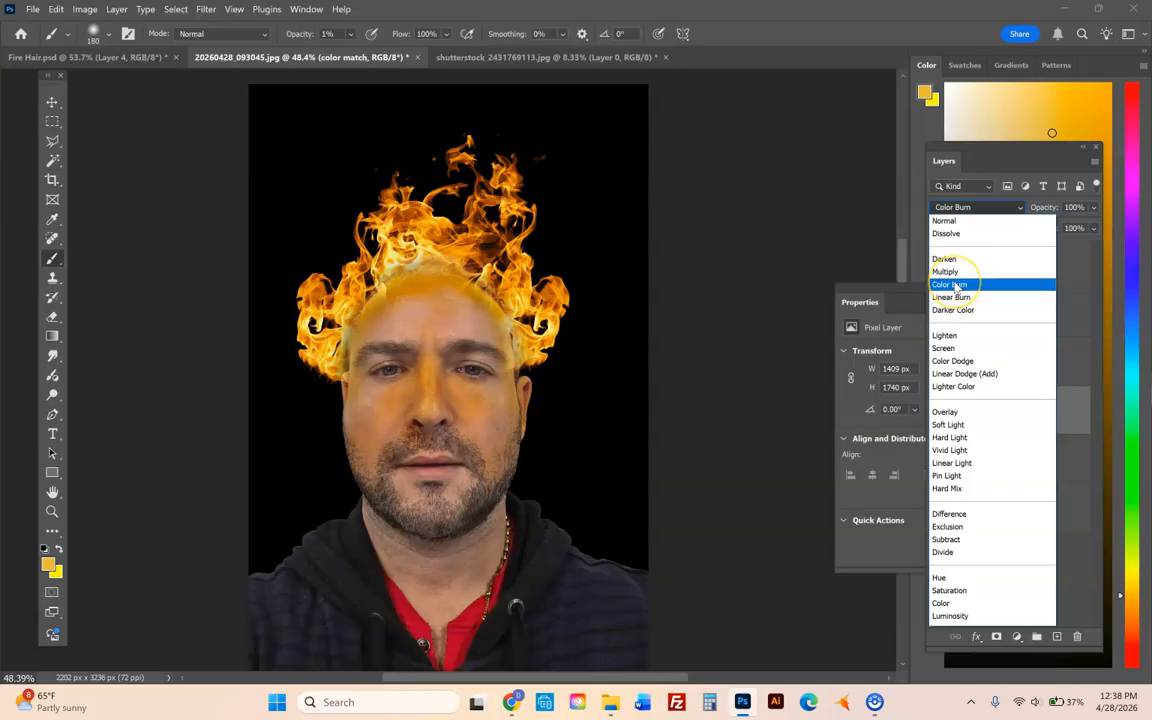
{"action": "left_click", "coordinate": [955, 286]}
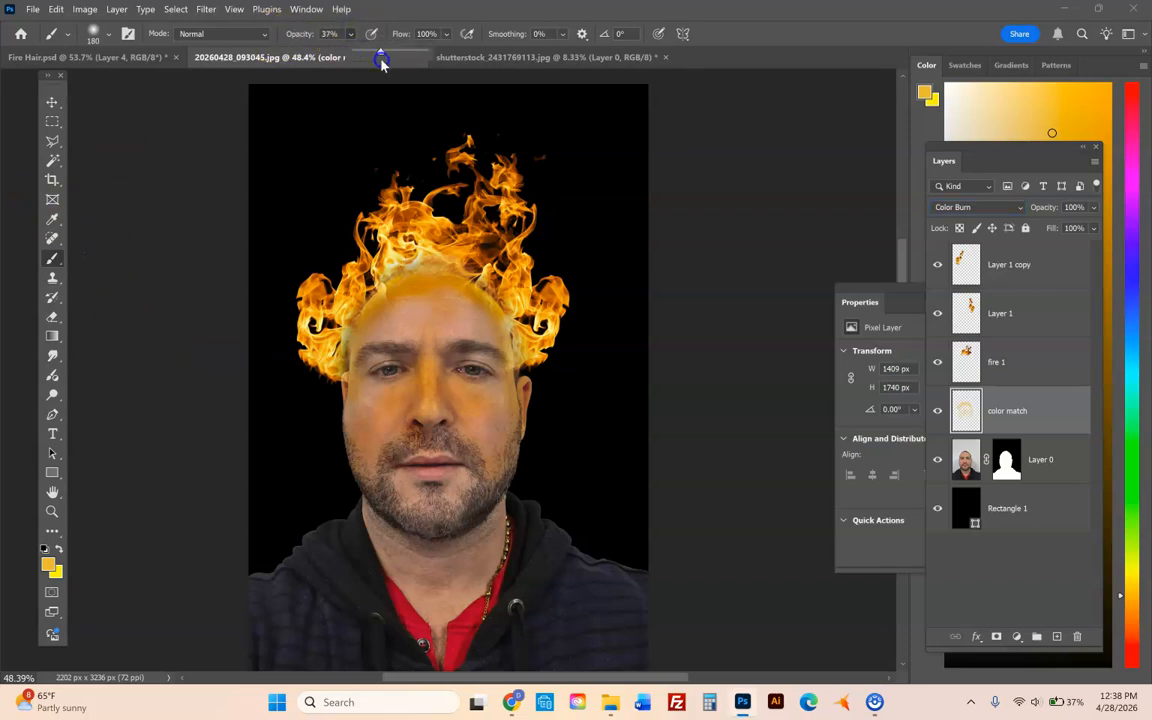
- Paint more yellow-orange glow over the forehead, hairline, eye areas, cheeks and nose at 37% brush opacity
{"action": "mouse_move", "coordinate": [430, 308]}
{"action": "left_mouse_down"}
{"action": "mouse_move", "coordinate": [399, 336]}
{"action": "mouse_move", "coordinate": [463, 346]}
{"action": "mouse_move", "coordinate": [471, 313]}
{"action": "left_mouse_up"}
{"action": "mouse_move", "coordinate": [494, 354]}
{"action": "left_mouse_down"}
{"action": "mouse_move", "coordinate": [511, 421]}
{"action": "mouse_move", "coordinate": [477, 391]}
{"action": "mouse_move", "coordinate": [404, 392]}
{"action": "left_mouse_up"}
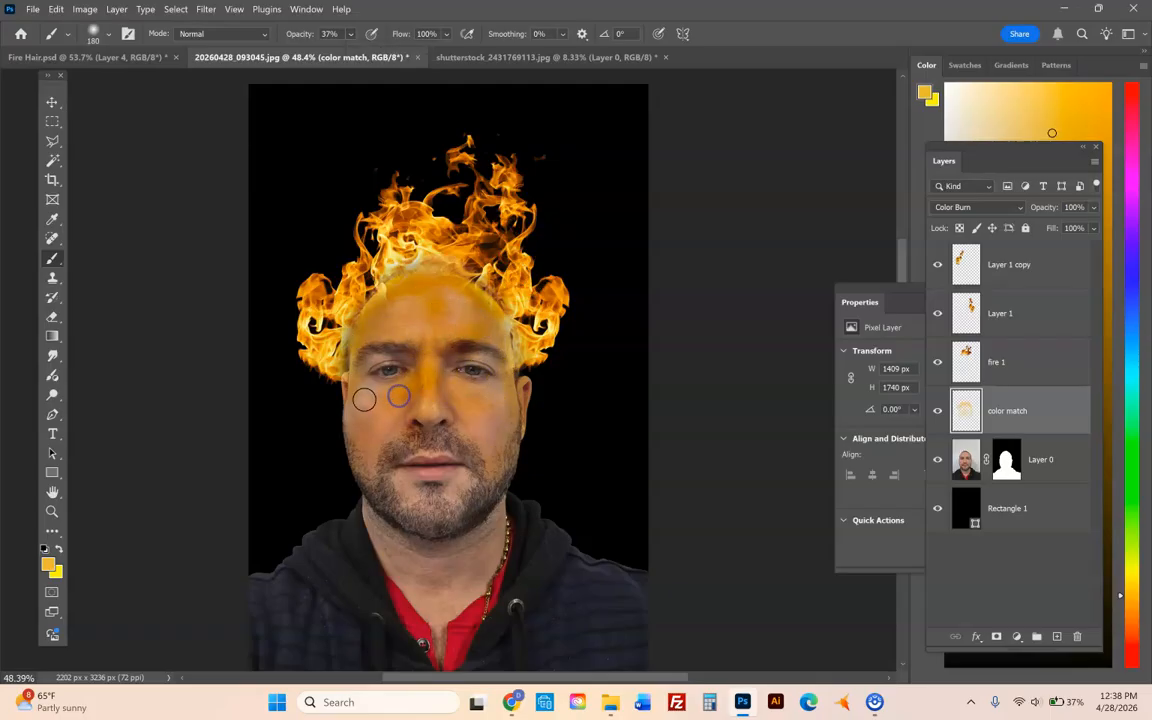
{"action": "left_click_drag", "start_coordinate": [463, 303], "coordinate": [431, 301]}
{"action": "left_click_drag", "start_coordinate": [449, 299], "coordinate": [451, 295]}
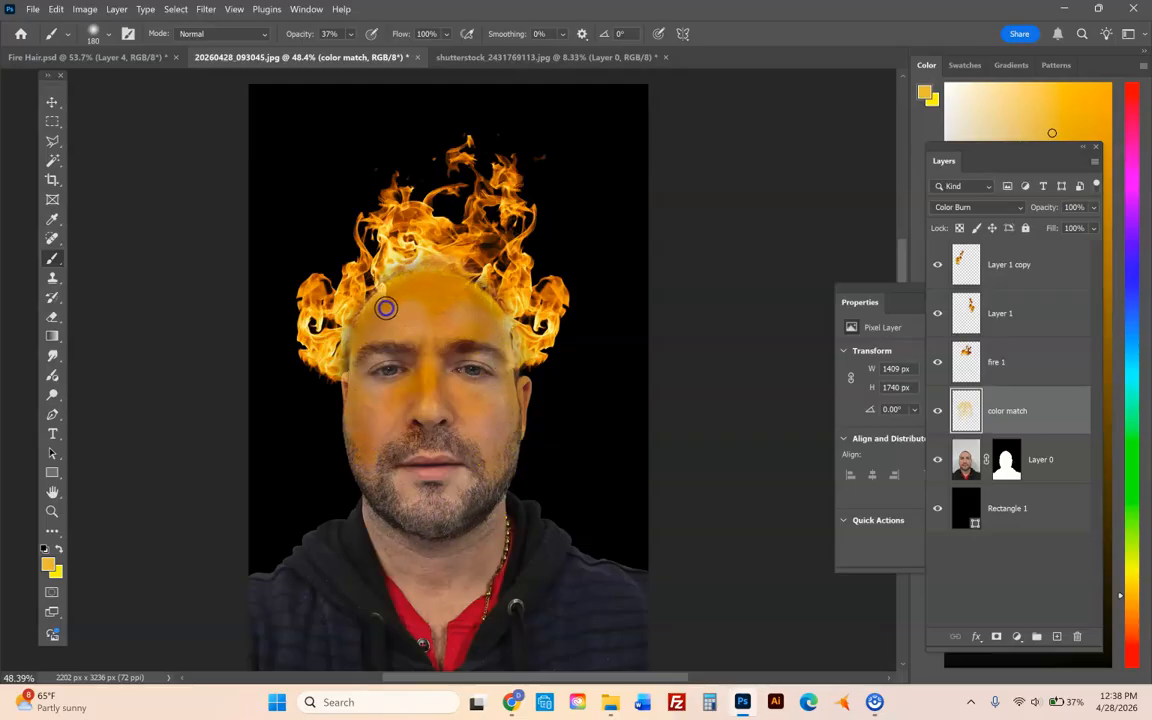
{"action": "mouse_move", "coordinate": [359, 325]}
{"action": "left_mouse_down"}
{"action": "mouse_move", "coordinate": [413, 281]}
{"action": "mouse_move", "coordinate": [476, 280]}
{"action": "left_mouse_up"}
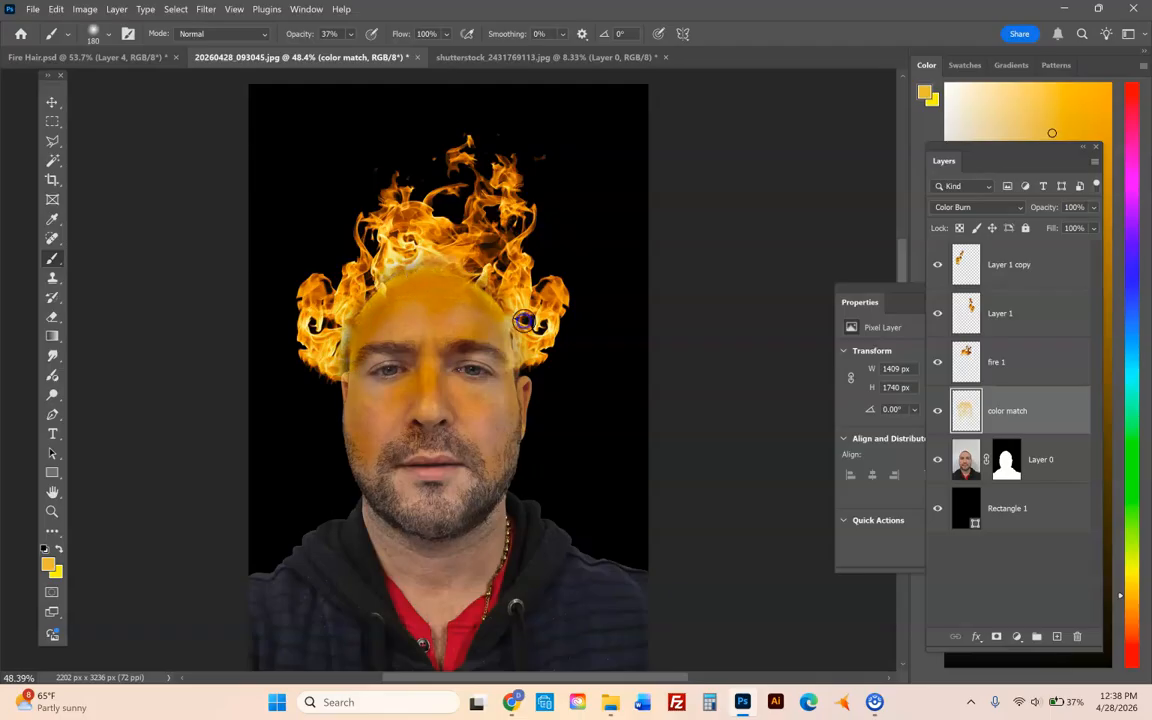
{"action": "left_click", "coordinate": [522, 362]}
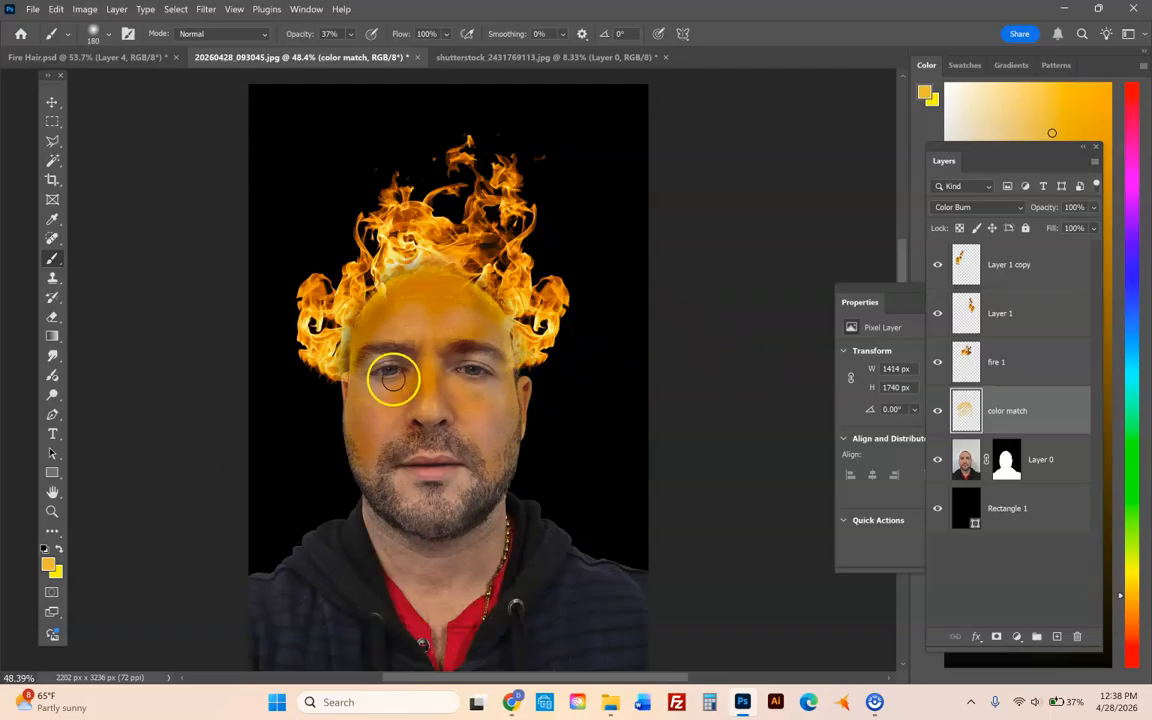
{"action": "left_click", "coordinate": [380, 364]}
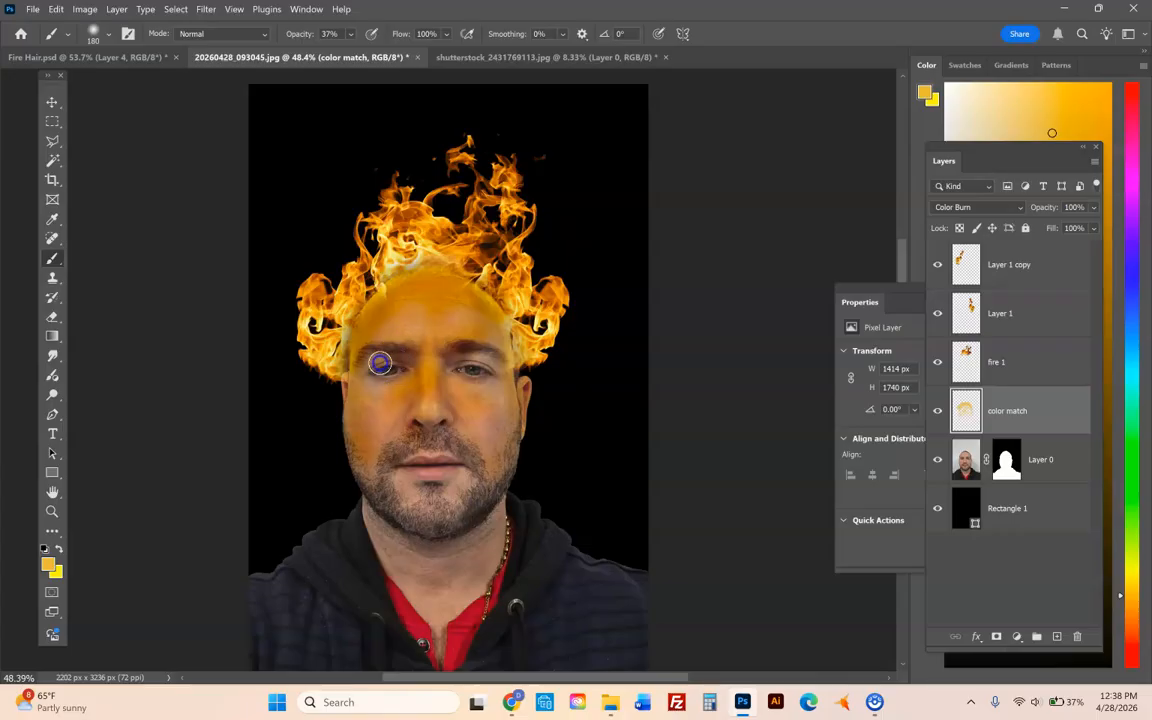
{"action": "left_click", "coordinate": [487, 366]}
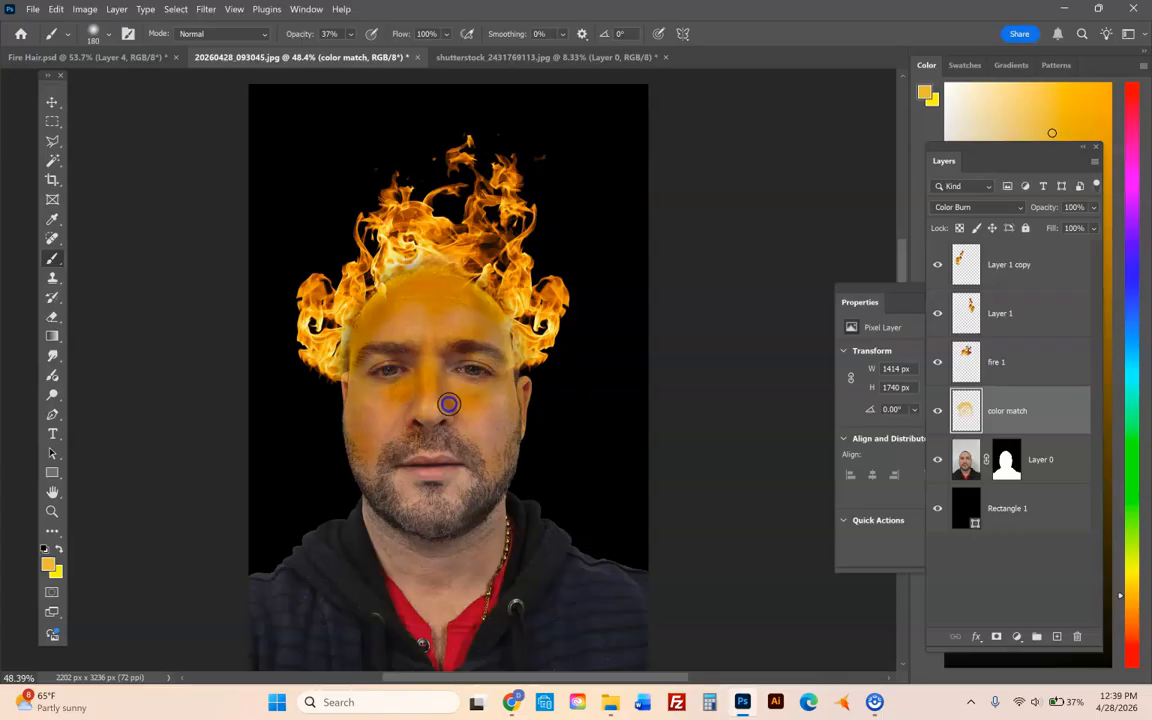
{"action": "left_click", "coordinate": [417, 427]}
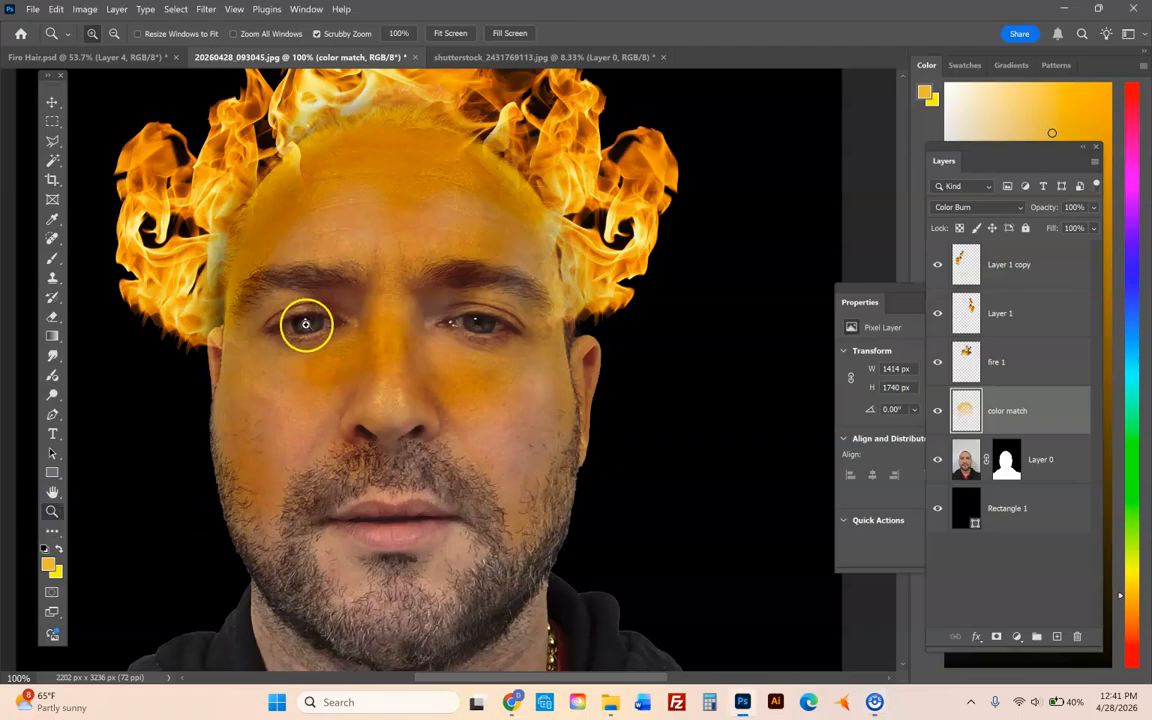
- Try painting the left-hand iris with dark orange sampled from the flames, using a 17 px brush at 100% opacity, and undo the strokes
{"action": "left_click", "coordinate": [53, 219]}
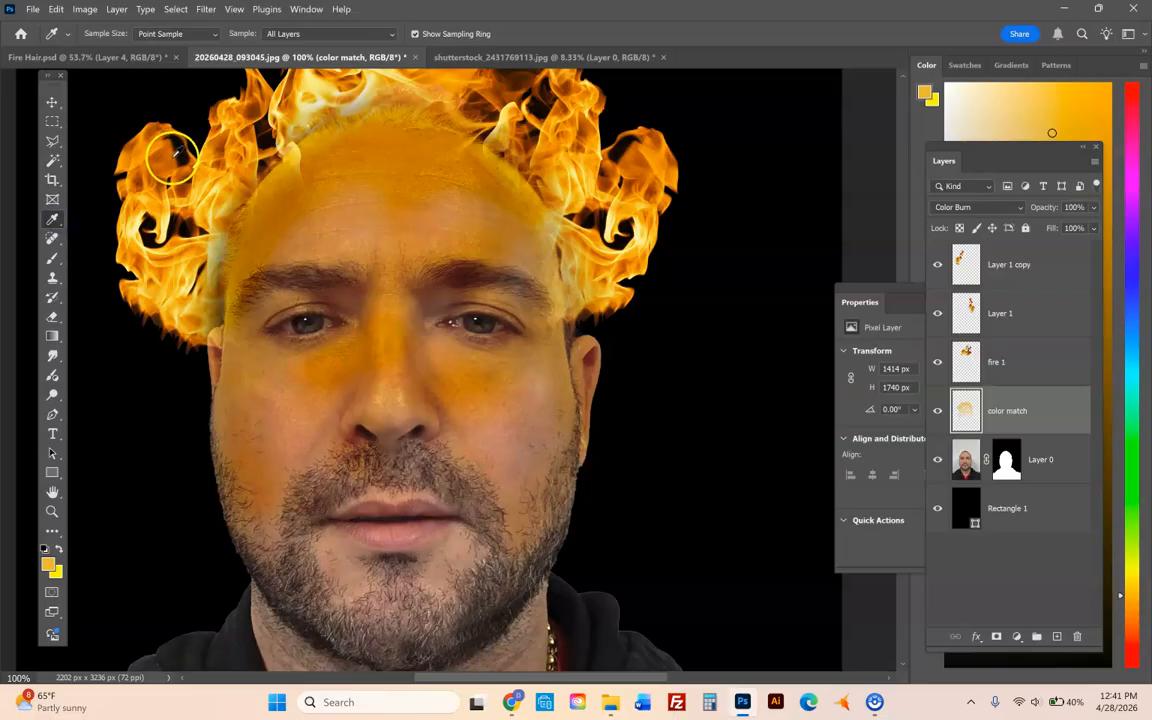
{"action": "left_click", "coordinate": [170, 150]}
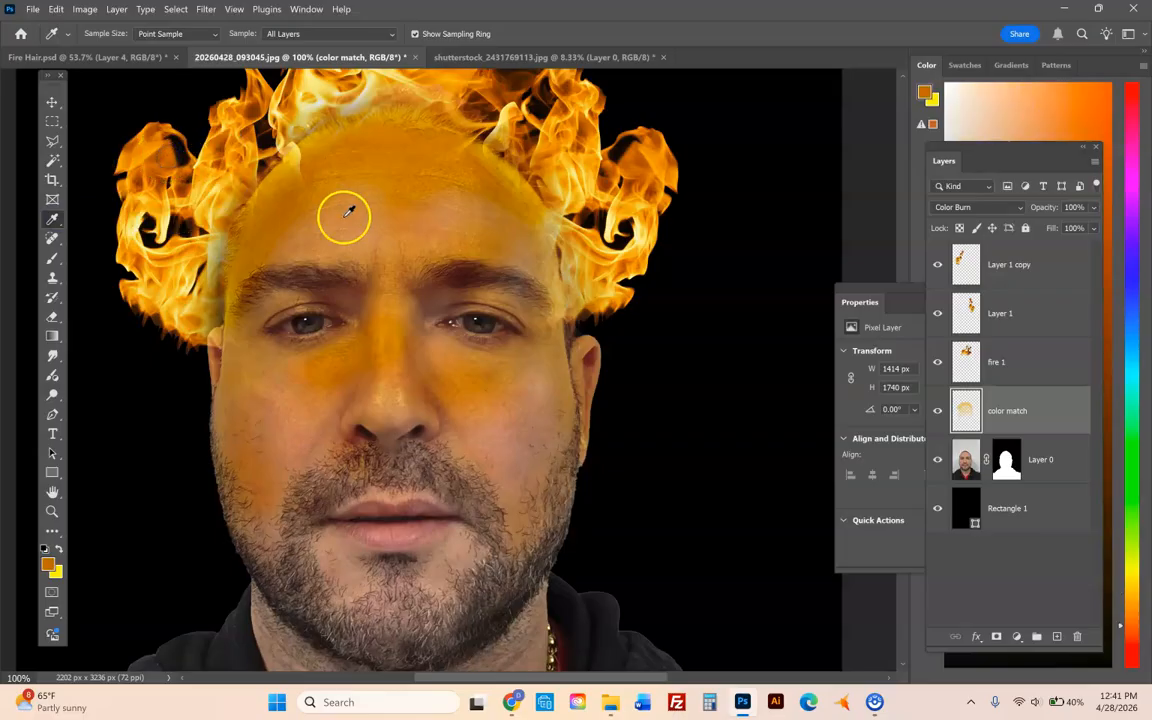
{"action": "left_click", "coordinate": [52, 511]}
{"action": "left_click", "coordinate": [328, 316]}
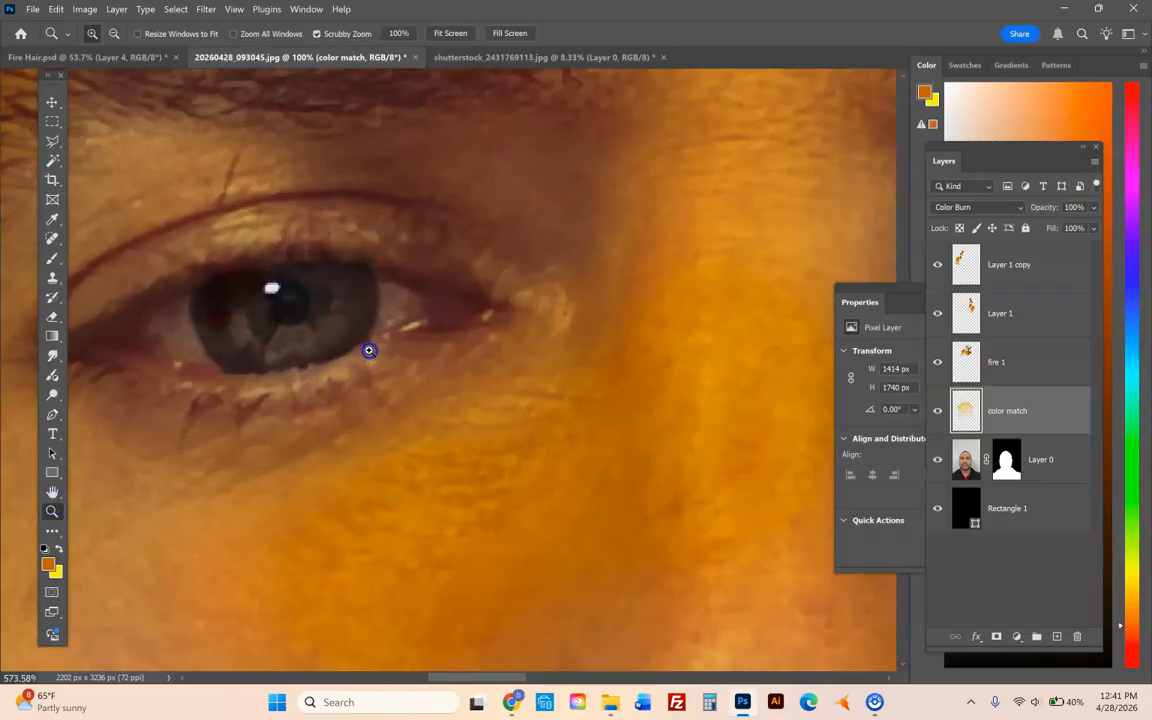
{"action": "left_click", "coordinate": [52, 257]}
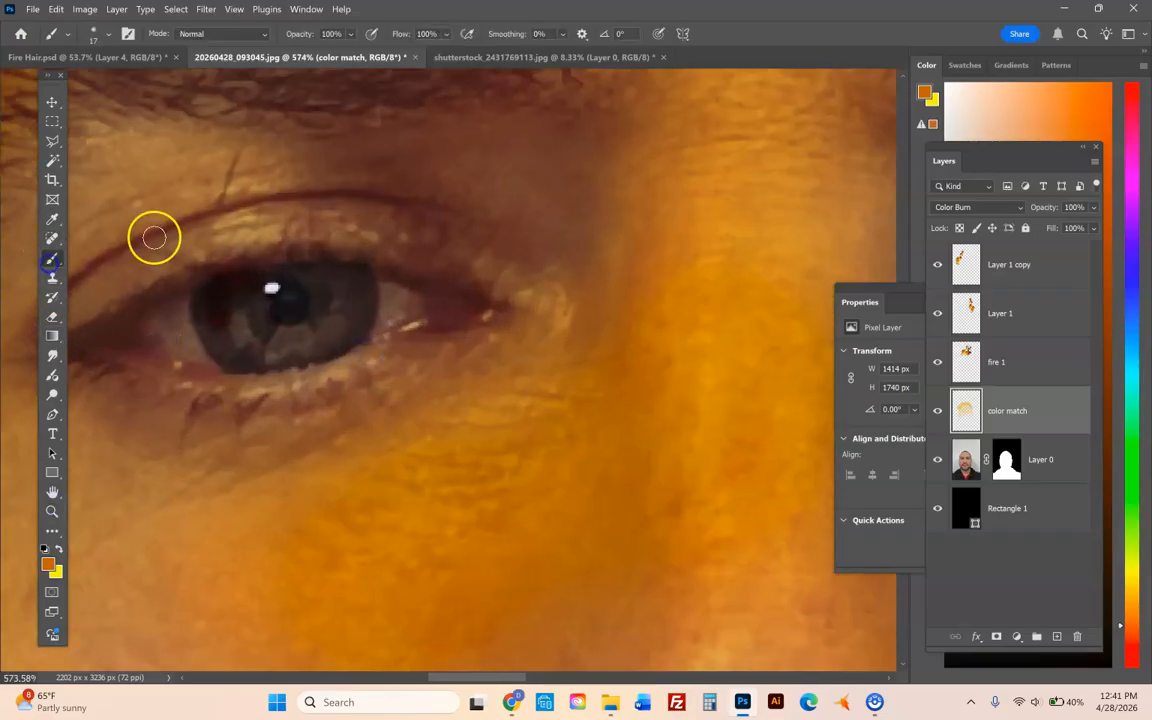
{"action": "left_click", "coordinate": [107, 38]}
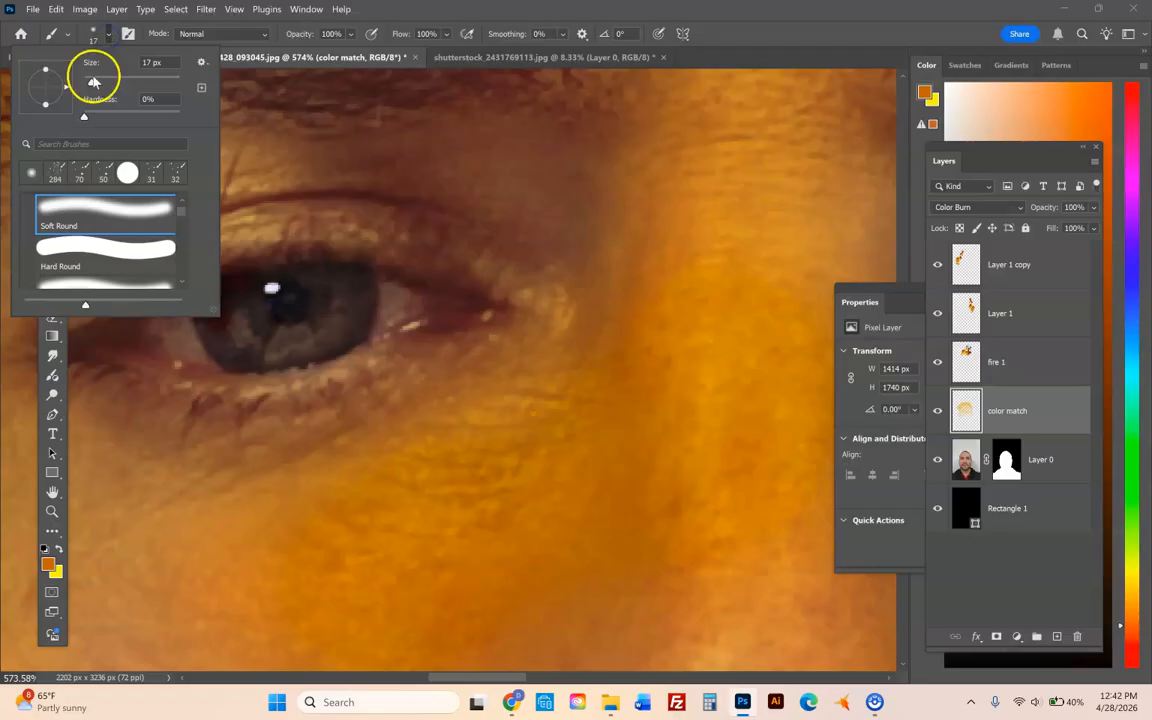
{"action": "left_click", "coordinate": [245, 284]}
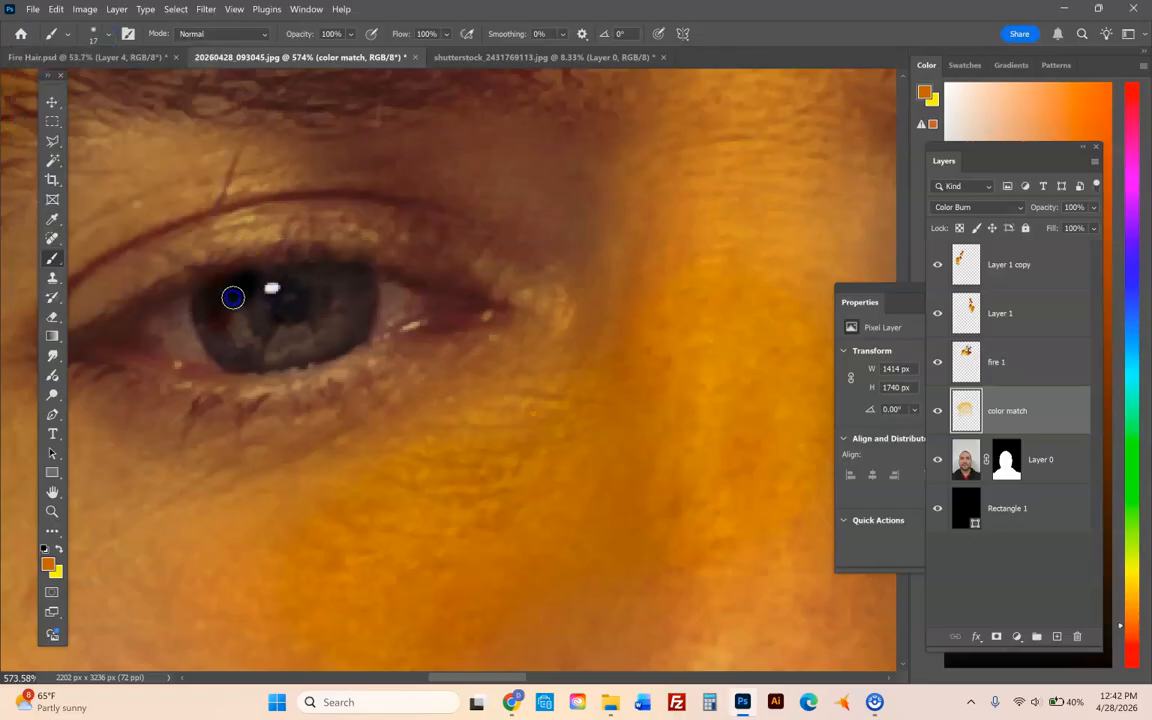
{"action": "left_click_drag", "start_coordinate": [244, 308], "coordinate": [228, 306]}
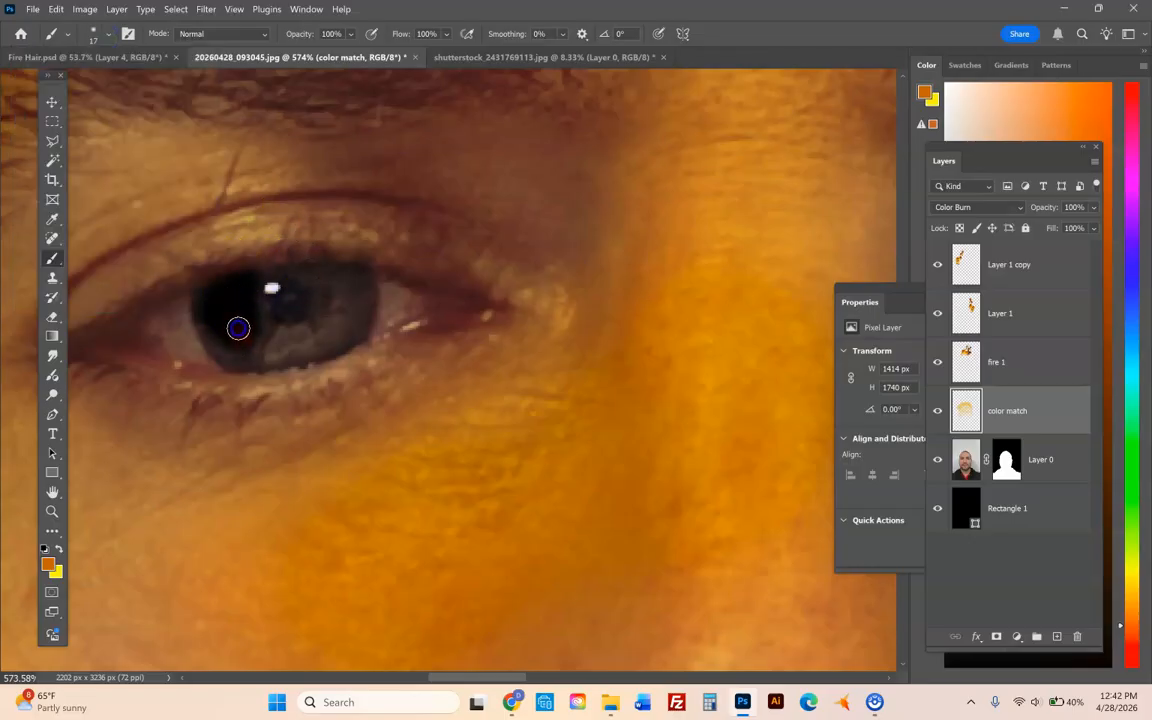
{"action": "mouse_move", "coordinate": [256, 361]}
{"action": "left_mouse_down"}
{"action": "mouse_move", "coordinate": [289, 349]}
{"action": "mouse_move", "coordinate": [315, 321]}
{"action": "mouse_move", "coordinate": [357, 333]}
{"action": "mouse_move", "coordinate": [363, 296]}
{"action": "left_mouse_up"}
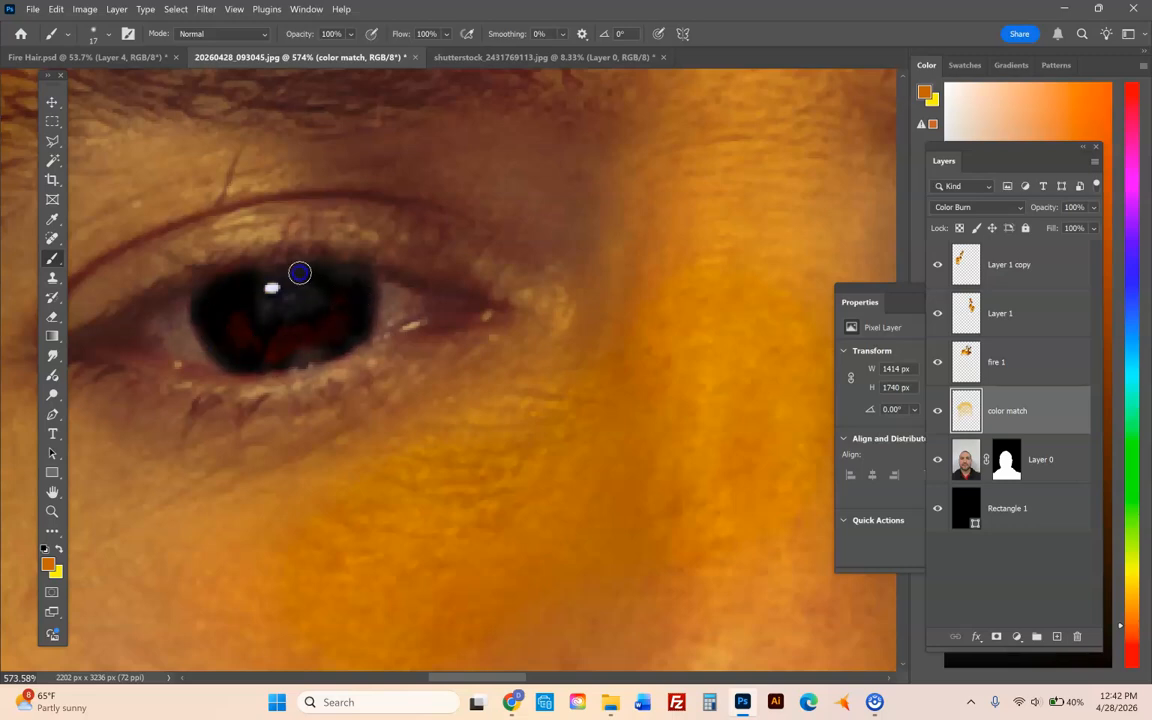
{"action": "mouse_move", "coordinate": [300, 273]}
{"action": "left_mouse_down"}
{"action": "mouse_move", "coordinate": [340, 271]}
{"action": "mouse_move", "coordinate": [371, 295]}
{"action": "left_mouse_up"}
{"action": "left_click_drag", "start_coordinate": [285, 357], "coordinate": [353, 305]}
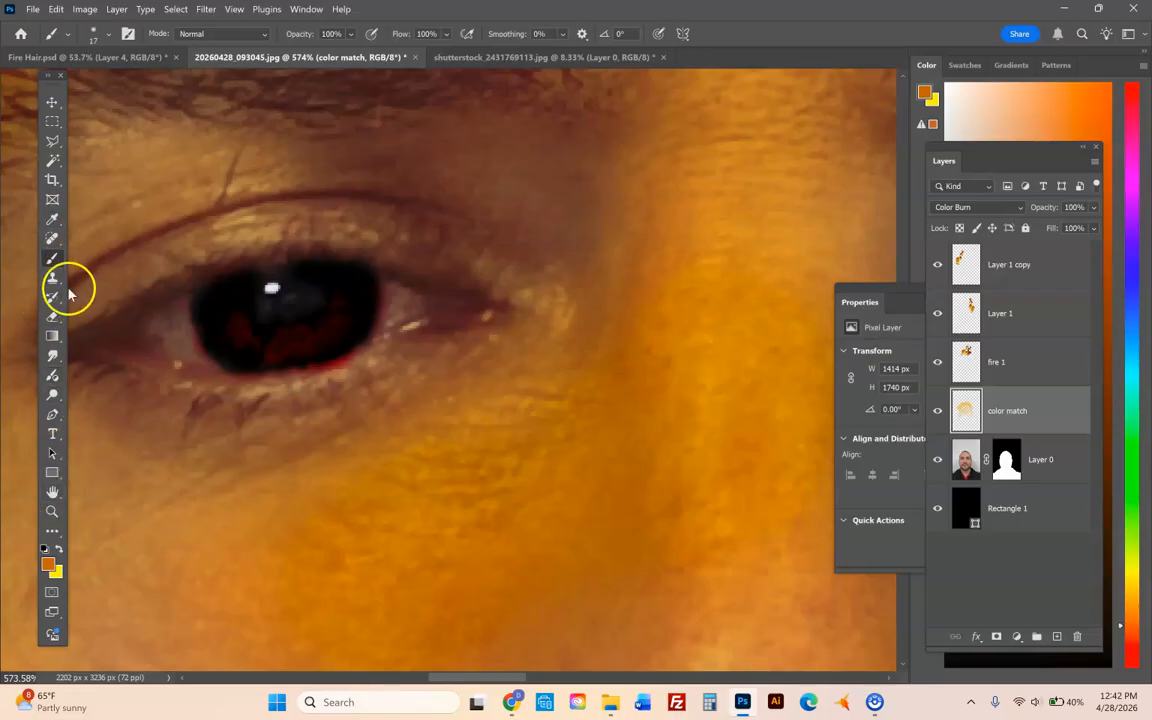
{"action": "key", "text": "ctrl+z"}
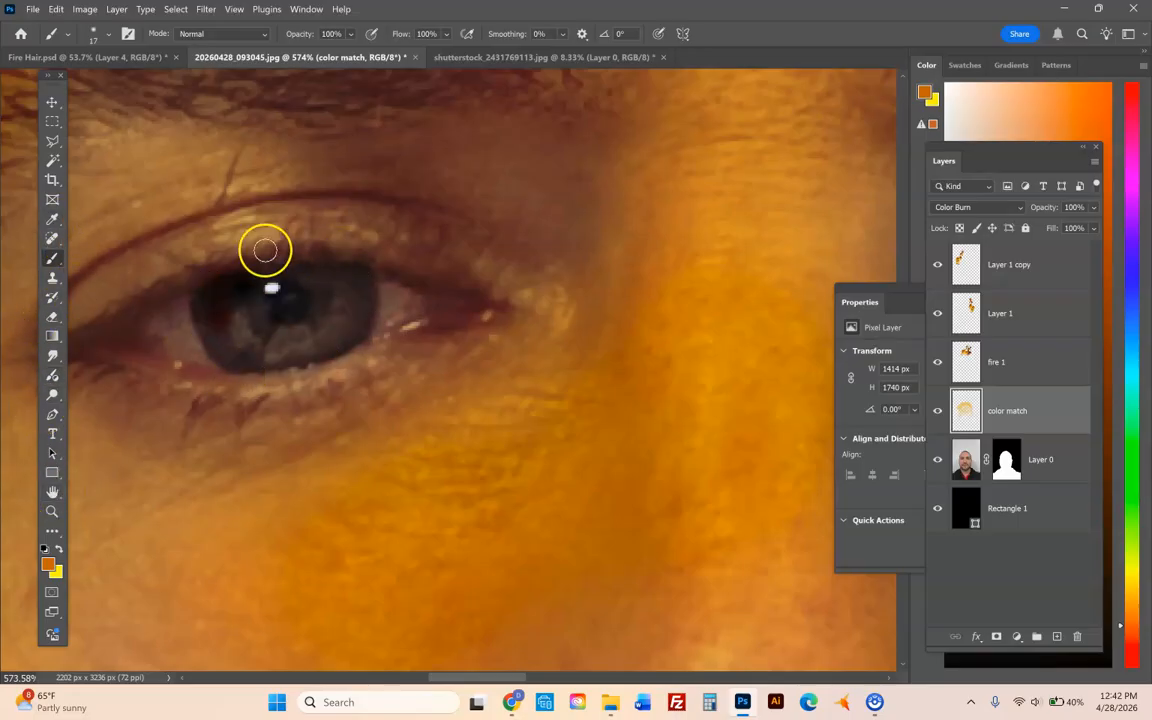
- Sample a light yellow from the flame above the hairline and paint the left-hand iris with the 17 px brush at 100% opacity
{"action": "scroll", "coordinate": [314, 398], "scroll_direction": "up", "scroll_amount": 6}
{"action": "scroll", "coordinate": [374, 455], "scroll_direction": "down", "scroll_amount": 2}
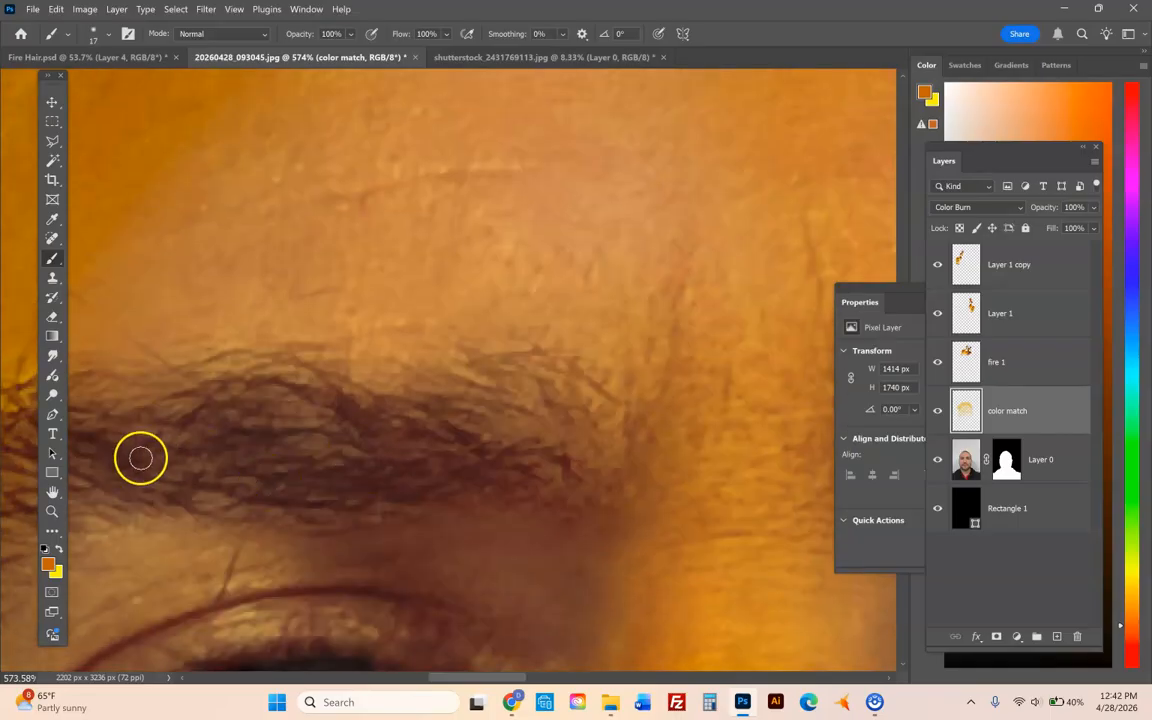
{"action": "double_click", "coordinate": [52, 511]}
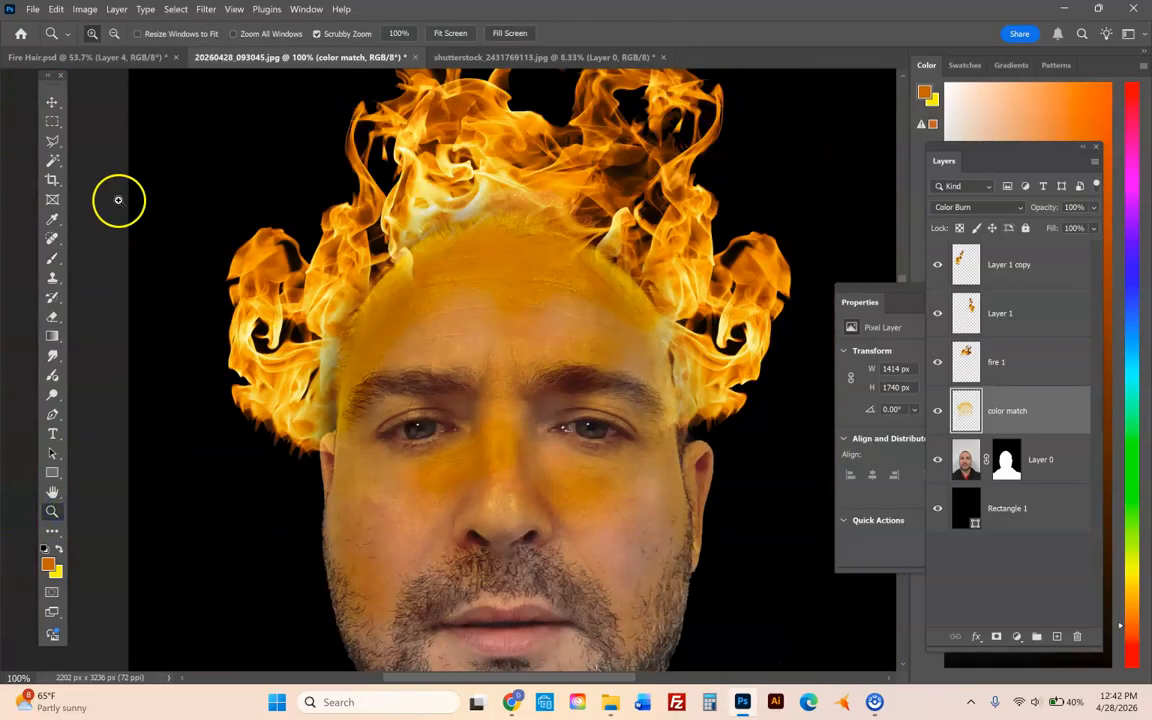
{"action": "left_click", "coordinate": [50, 220]}
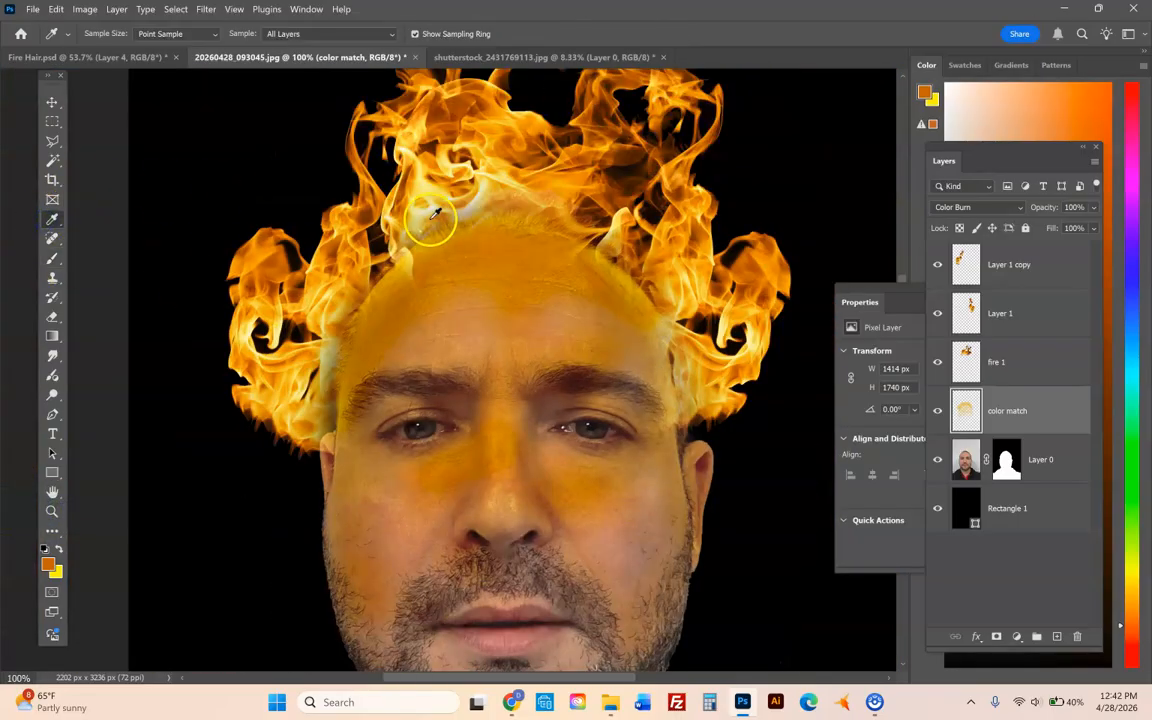
{"action": "left_click", "coordinate": [411, 207]}
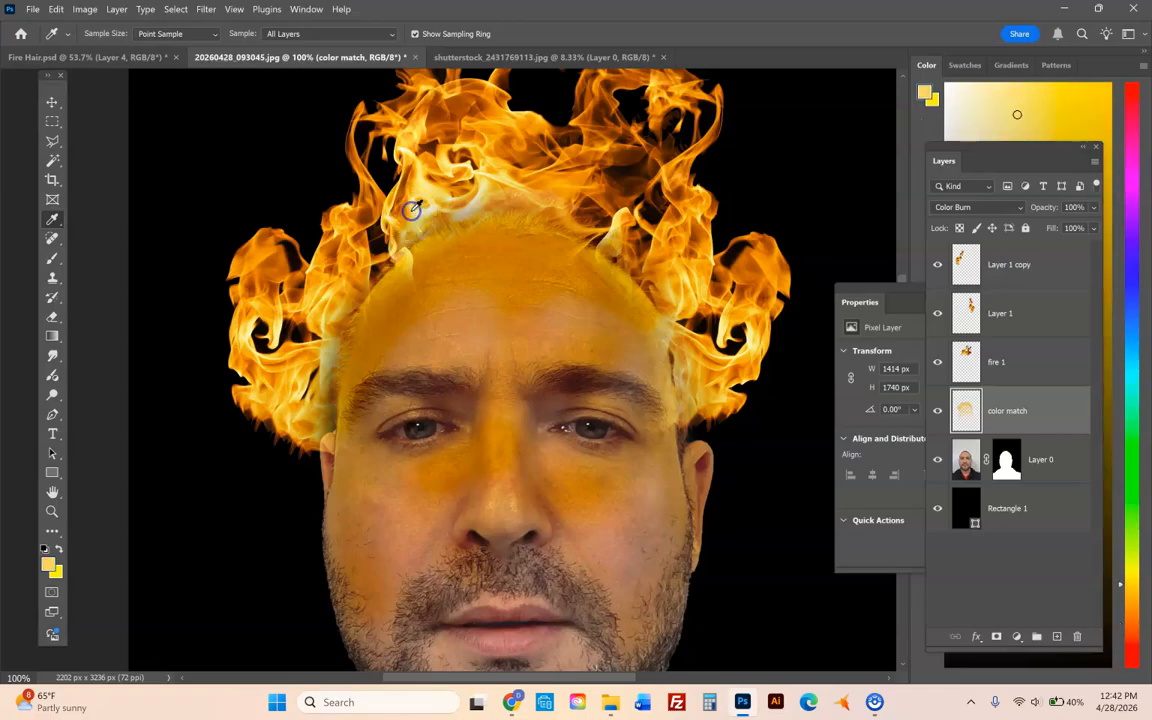
{"action": "left_click", "coordinate": [53, 510]}
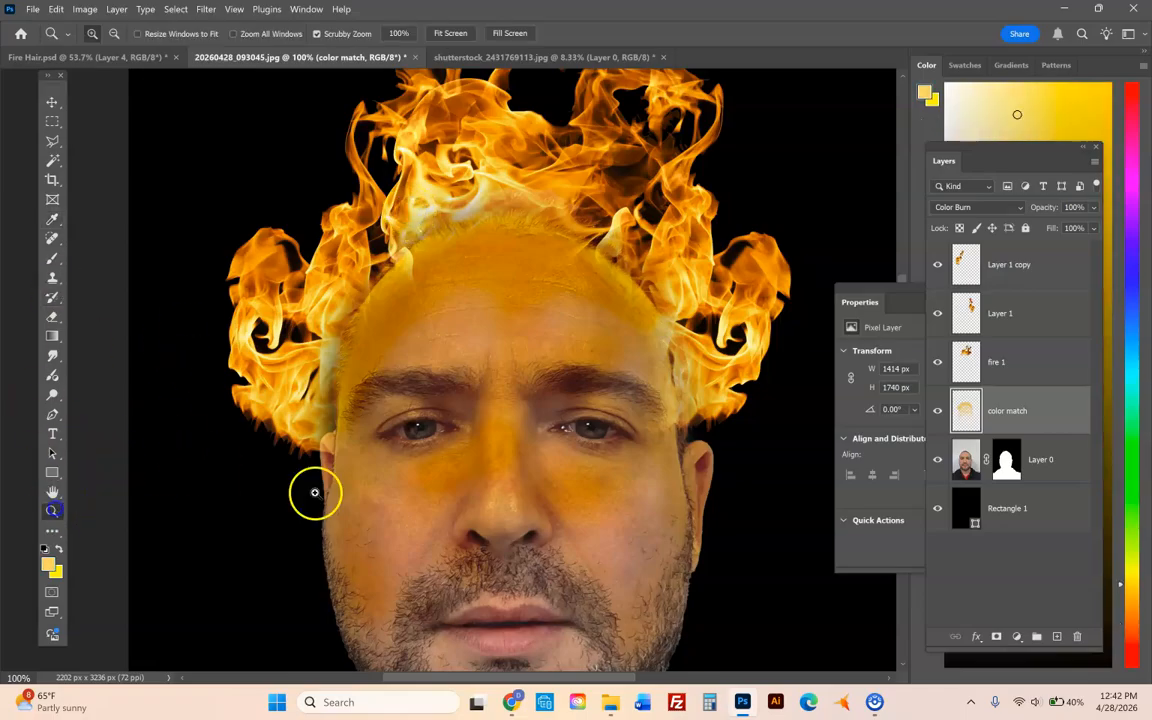
{"action": "left_click_drag", "start_coordinate": [448, 441], "coordinate": [470, 447]}
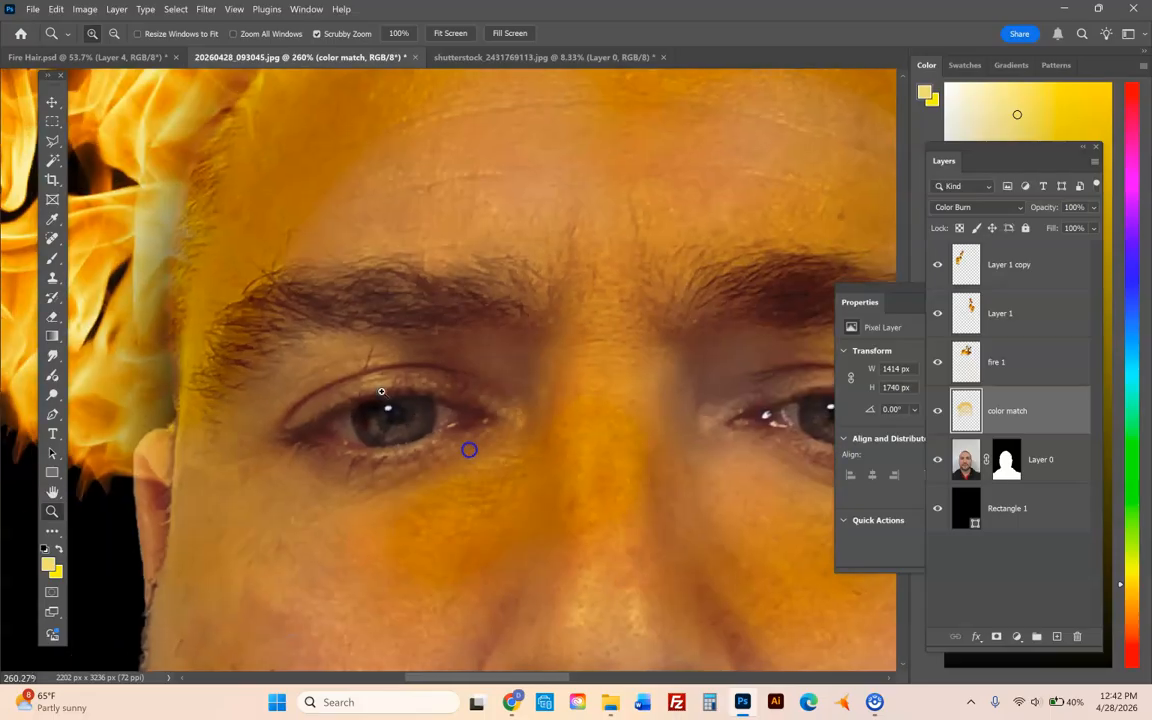
{"action": "left_click", "coordinate": [52, 257]}
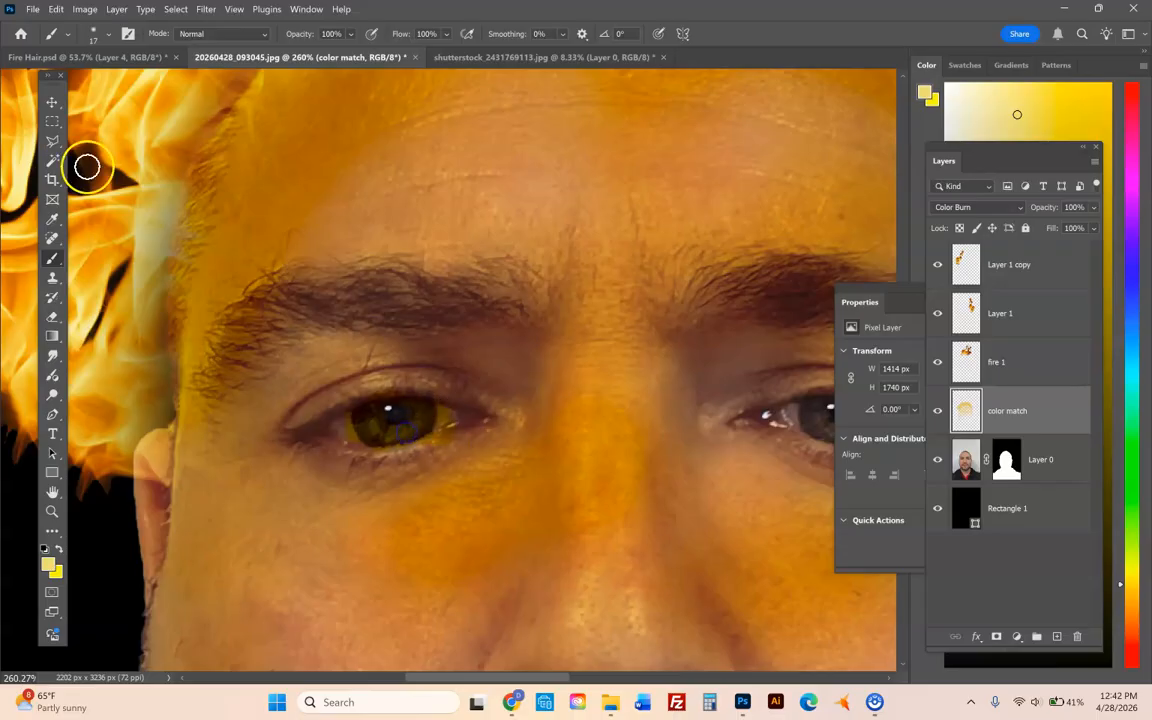
- Sample a dark orange from the flames and paint it over the left-hand iris and upper eyelid with the 17 px brush at 100% opacity
{"action": "left_click", "coordinate": [52, 218]}
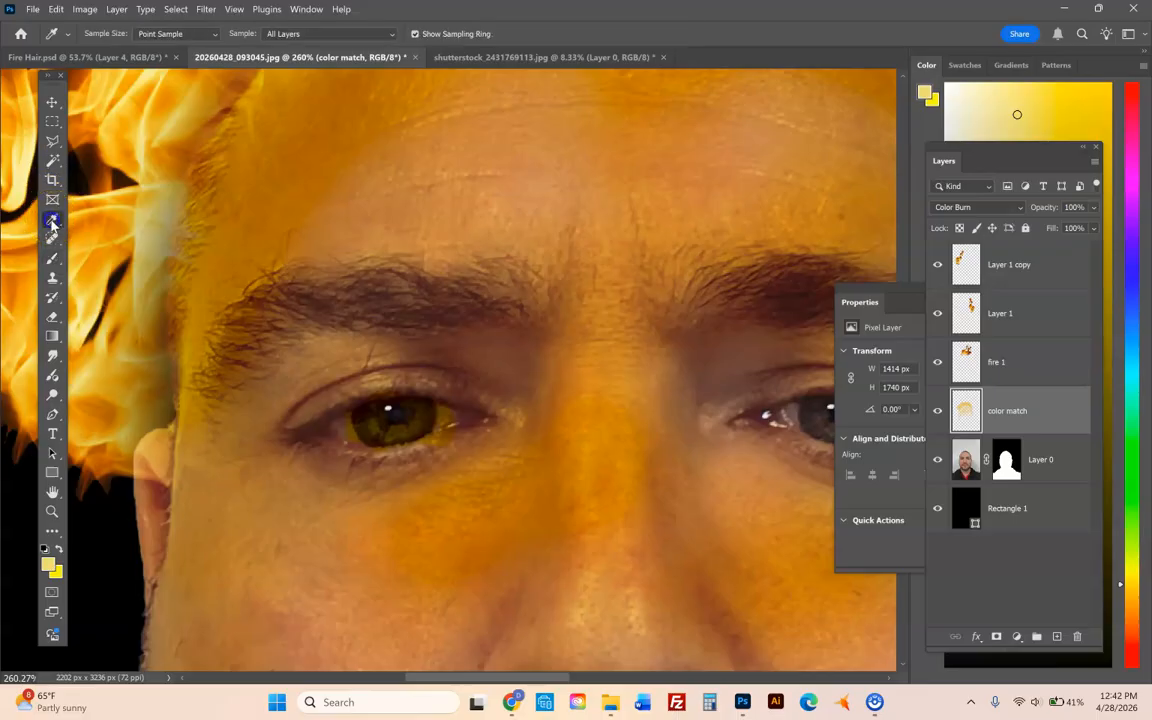
{"action": "left_click", "coordinate": [105, 180]}
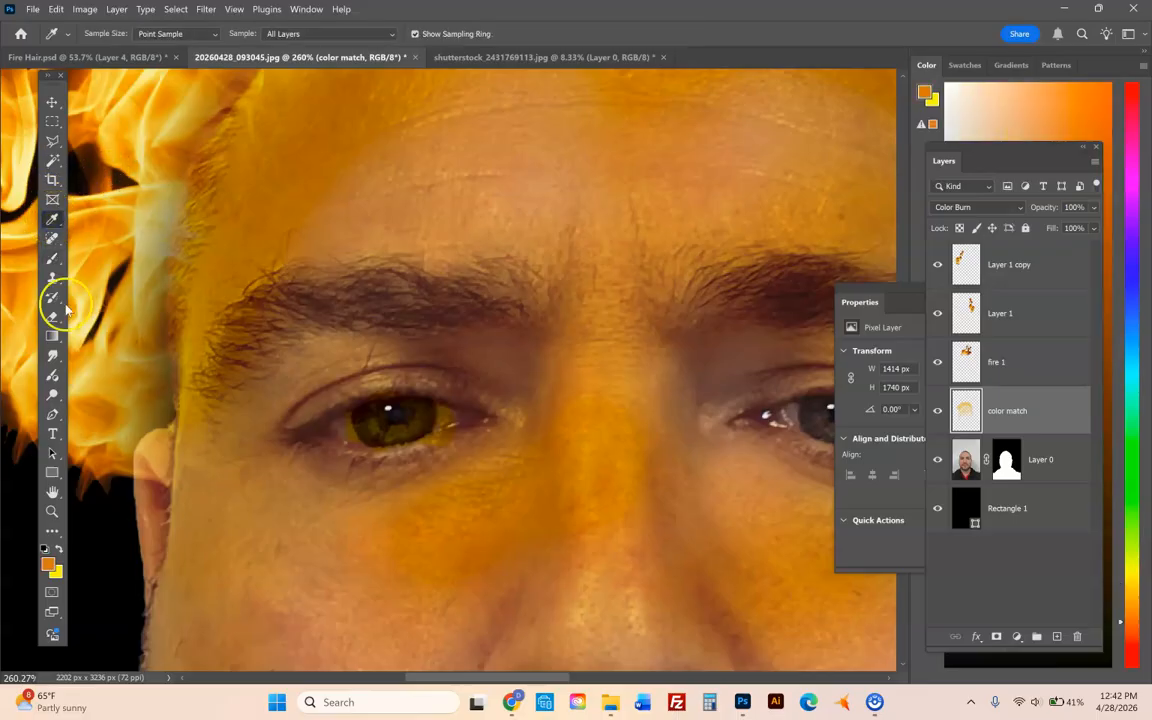
{"action": "left_click", "coordinate": [52, 257]}
{"action": "left_click", "coordinate": [370, 417]}
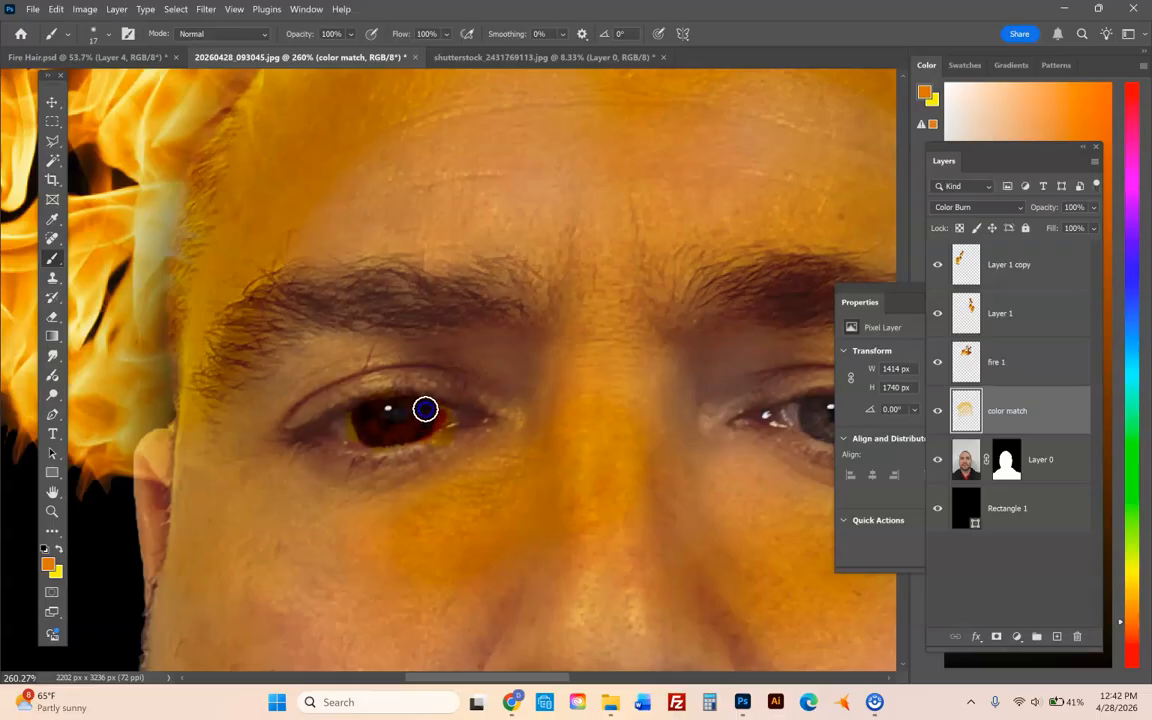
{"action": "left_click_drag", "start_coordinate": [424, 388], "coordinate": [354, 388]}
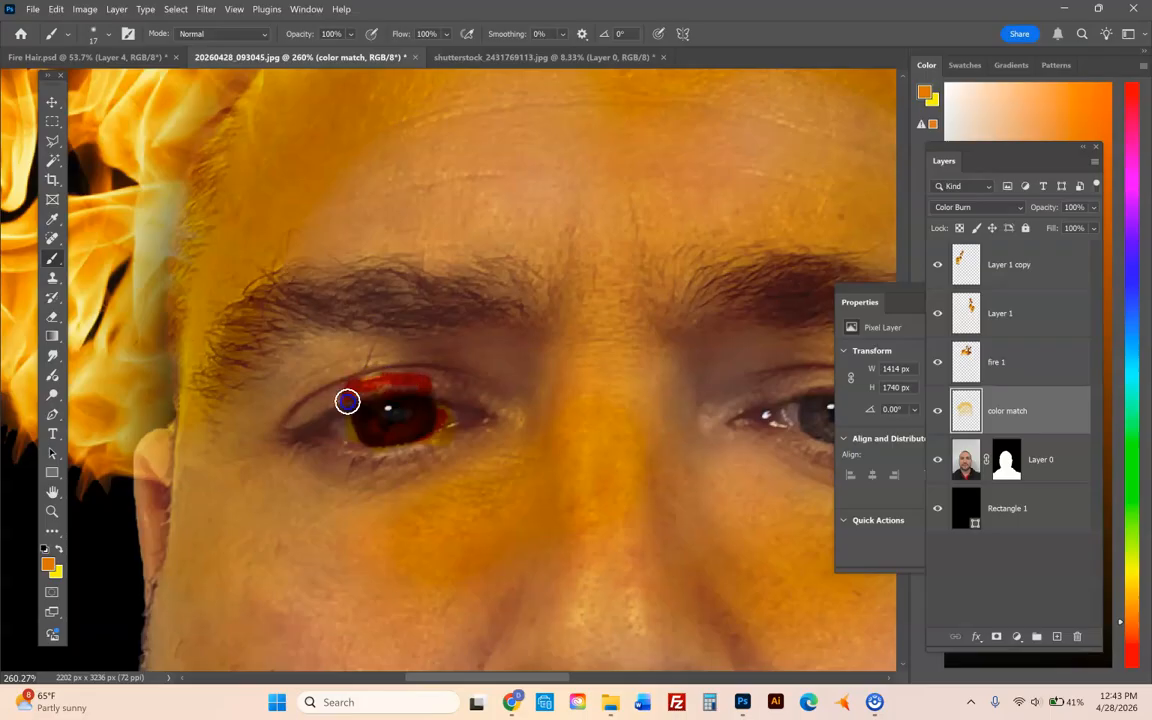
- Erase the orange spill from the left-hand eyelid with a 37 px eraser, at 40% and then 73% opacity
{"action": "left_click", "coordinate": [53, 318]}
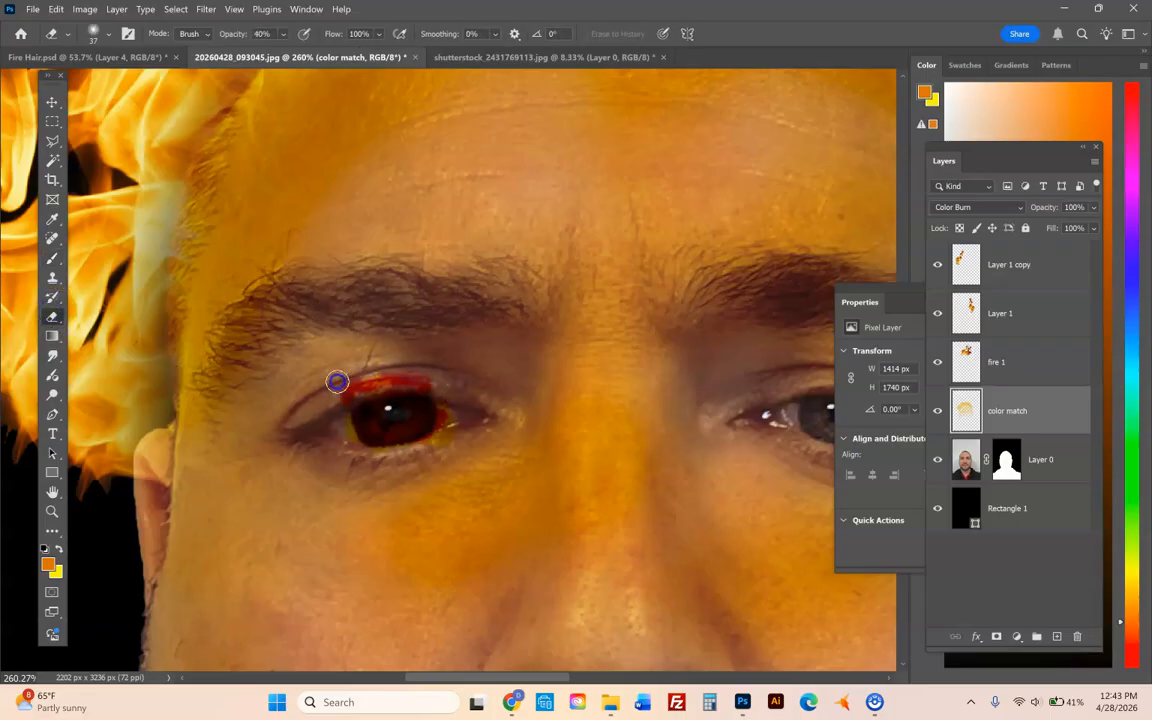
{"action": "left_click_drag", "start_coordinate": [436, 375], "coordinate": [346, 389]}
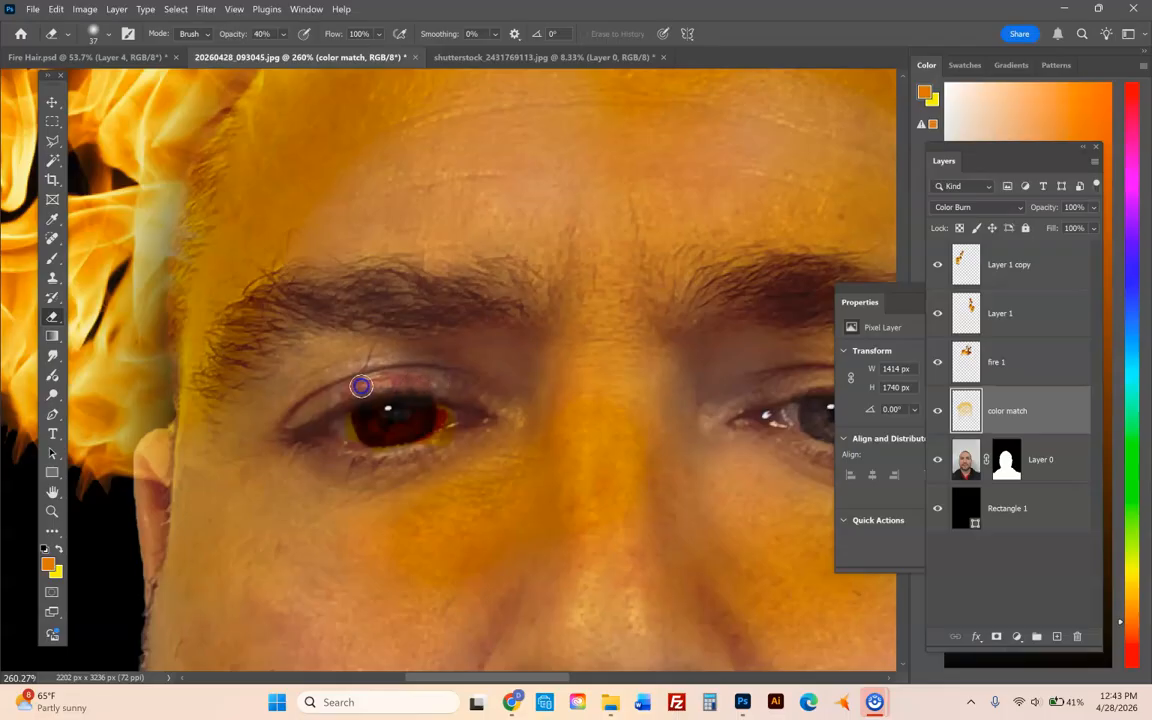
{"action": "left_click", "coordinate": [274, 34]}
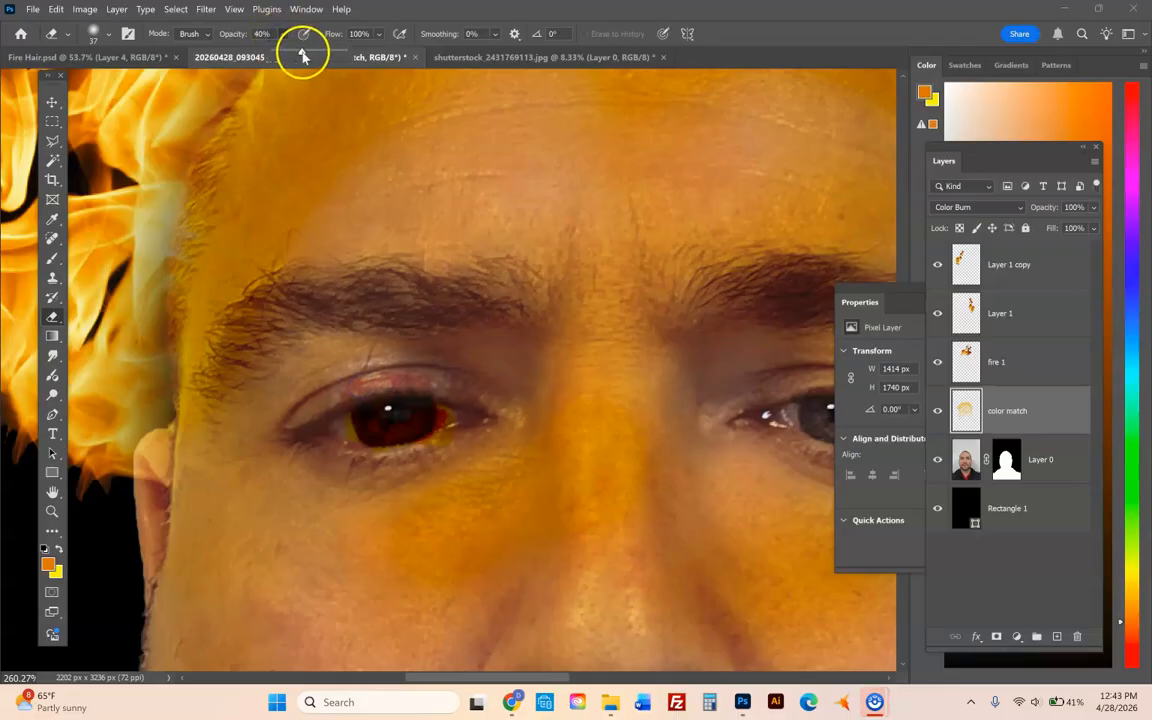
{"action": "left_click", "coordinate": [385, 377]}
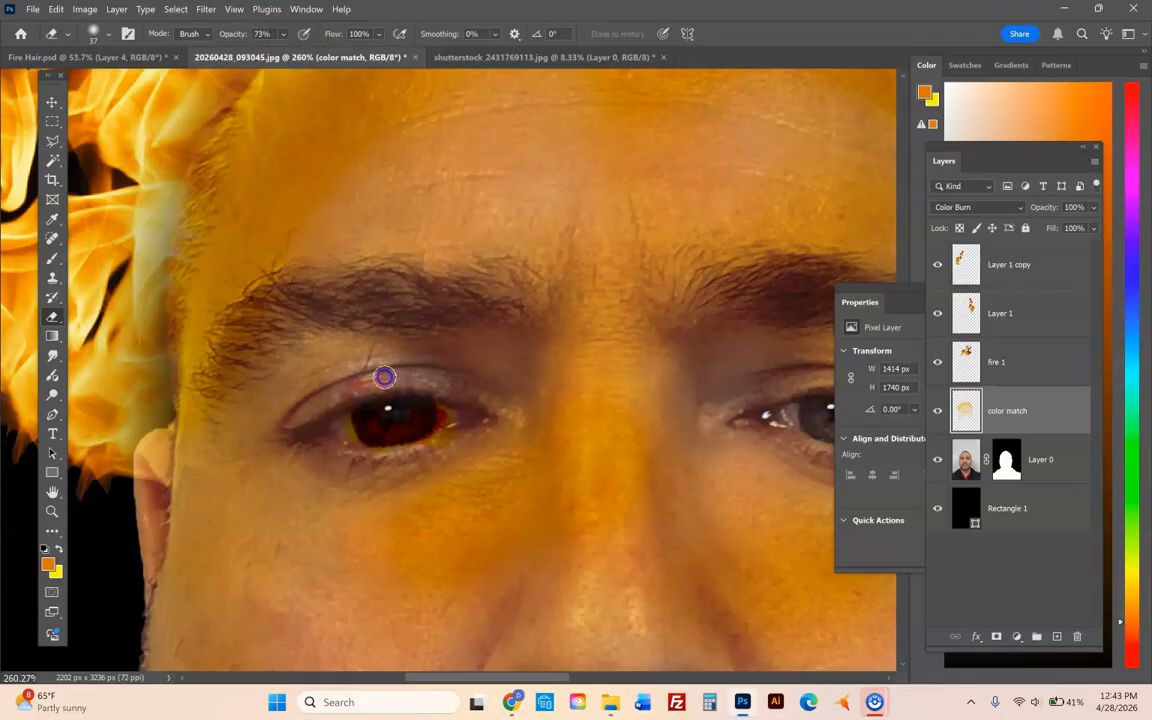
{"action": "mouse_move", "coordinate": [340, 389]}
{"action": "left_mouse_down"}
{"action": "mouse_move", "coordinate": [458, 437]}
{"action": "mouse_move", "coordinate": [455, 422]}
{"action": "left_mouse_up"}
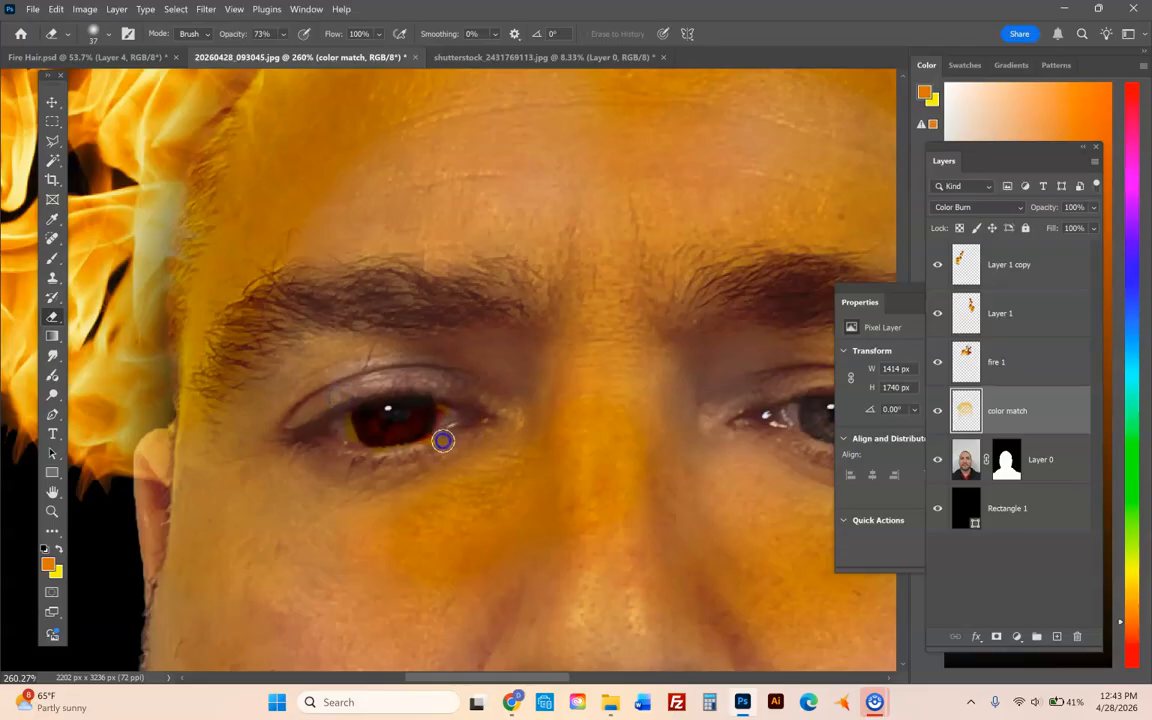
- Reduce the eraser opacity to 45% and clean the leftover color from the edge and lower lid of the left-hand eye
{"action": "left_click", "coordinate": [283, 34]}
{"action": "left_click_drag", "start_coordinate": [309, 53], "coordinate": [316, 56]}
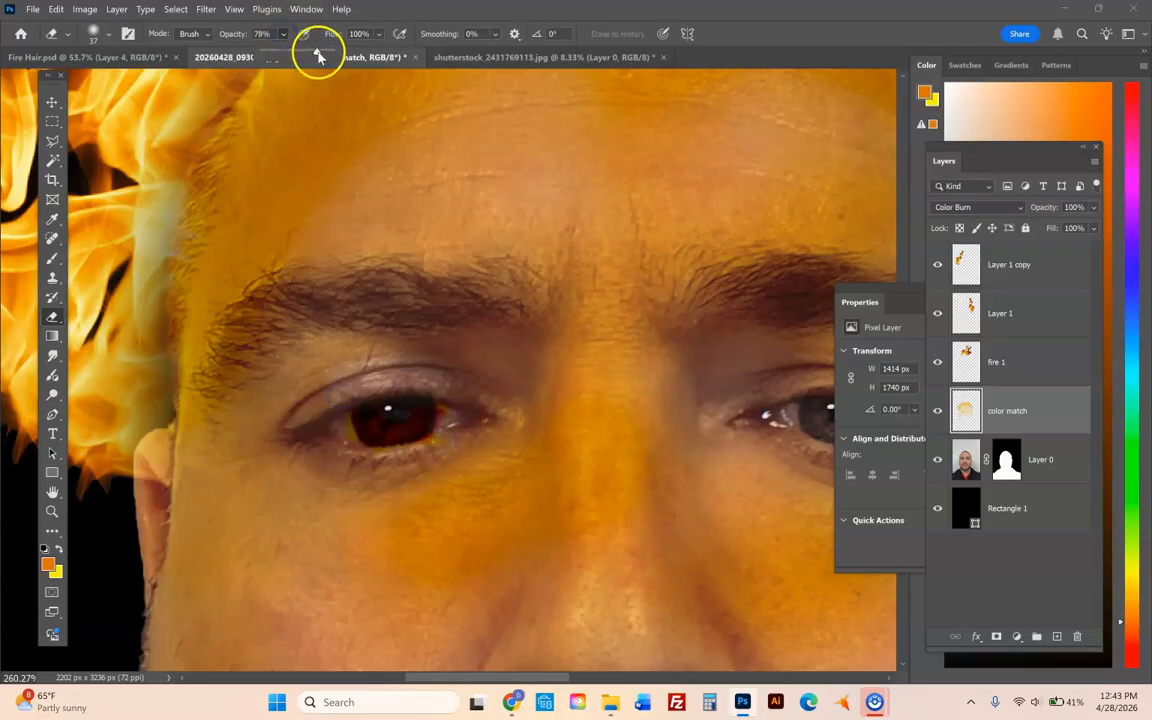
{"action": "left_click_drag", "start_coordinate": [426, 416], "coordinate": [446, 417]}
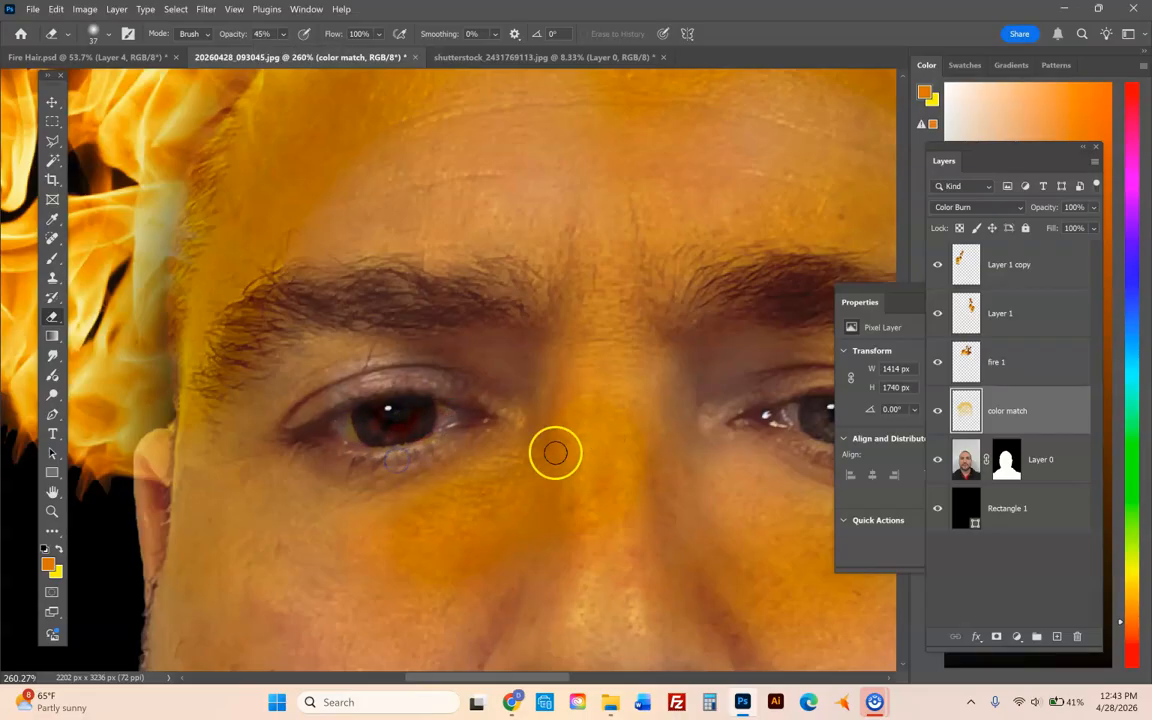
{"action": "key", "text": "ctrl+z"}
{"action": "mouse_move", "coordinate": [417, 456]}
{"action": "left_mouse_down"}
{"action": "mouse_move", "coordinate": [463, 419]}
{"action": "mouse_move", "coordinate": [451, 437]}
{"action": "left_mouse_up"}
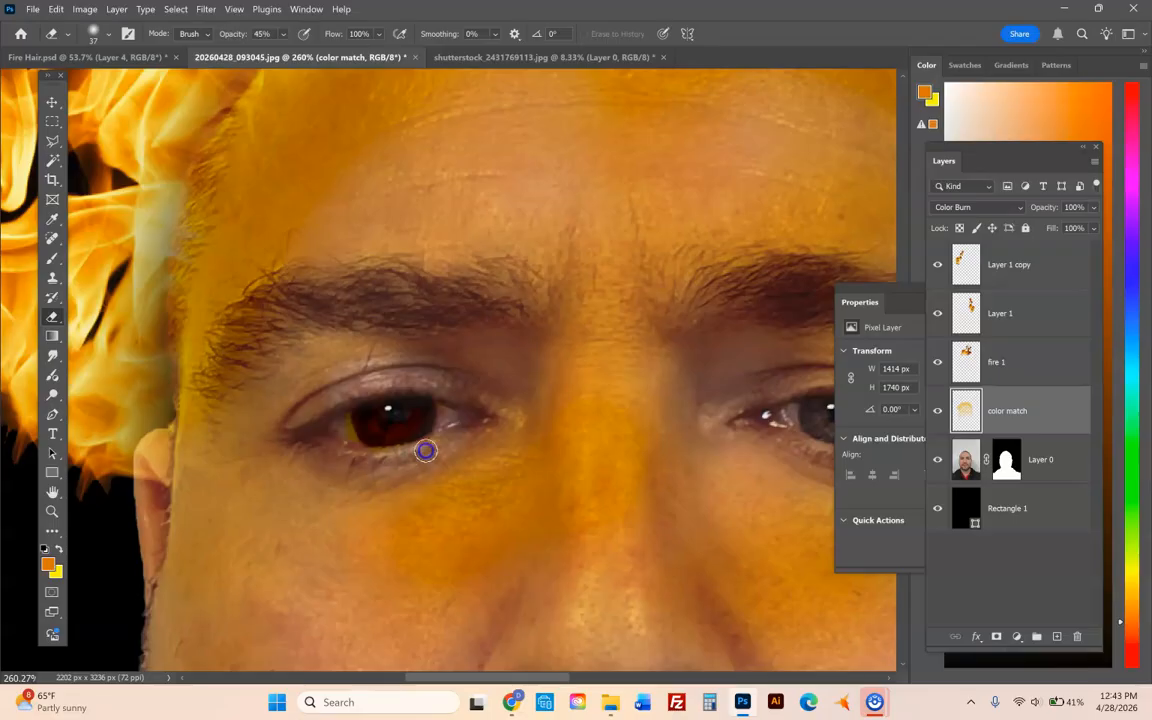
- Paint the right-hand iris in the same dark orange at 100% opacity and erase the spill around that eye at 45%
{"action": "left_click", "coordinate": [52, 491]}
{"action": "left_click_drag", "start_coordinate": [792, 427], "coordinate": [403, 397]}
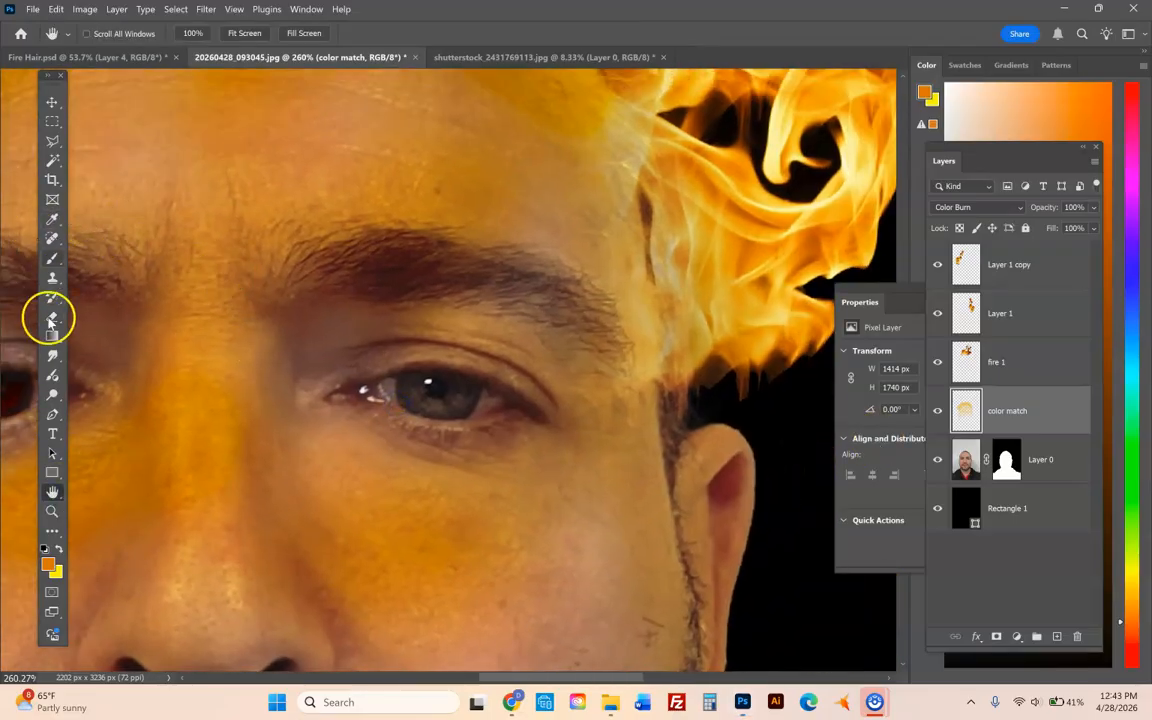
{"action": "left_click", "coordinate": [52, 258]}
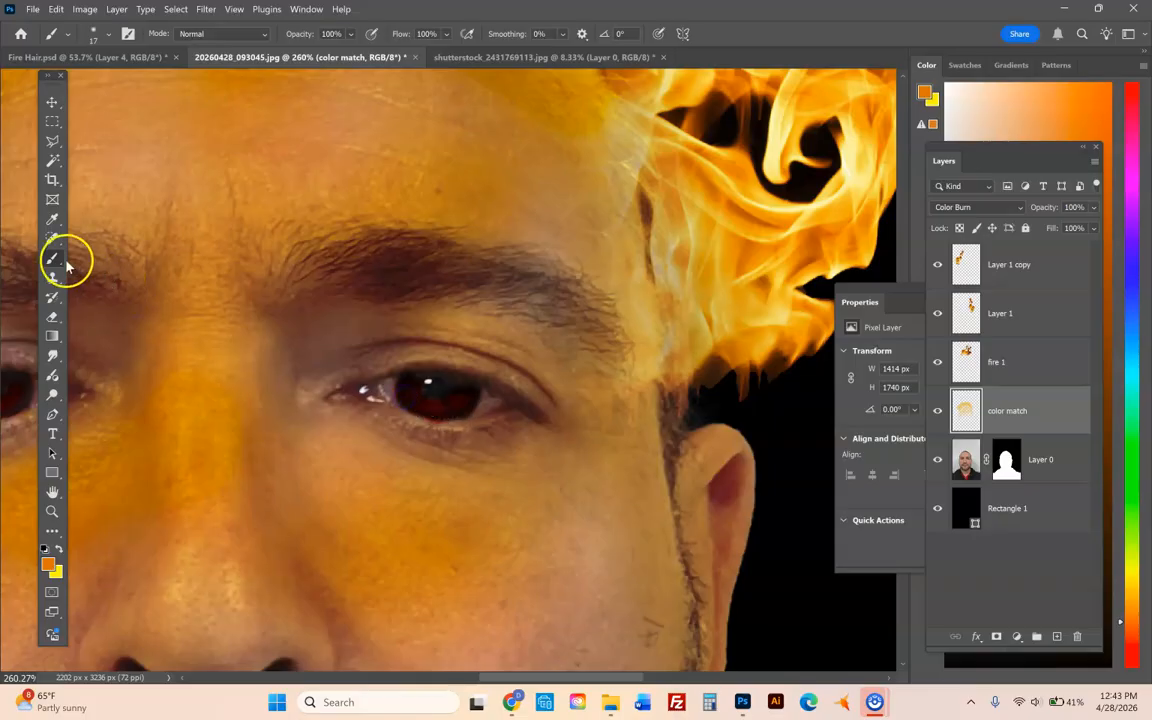
{"action": "left_click", "coordinate": [52, 316]}
{"action": "left_click", "coordinate": [383, 377]}
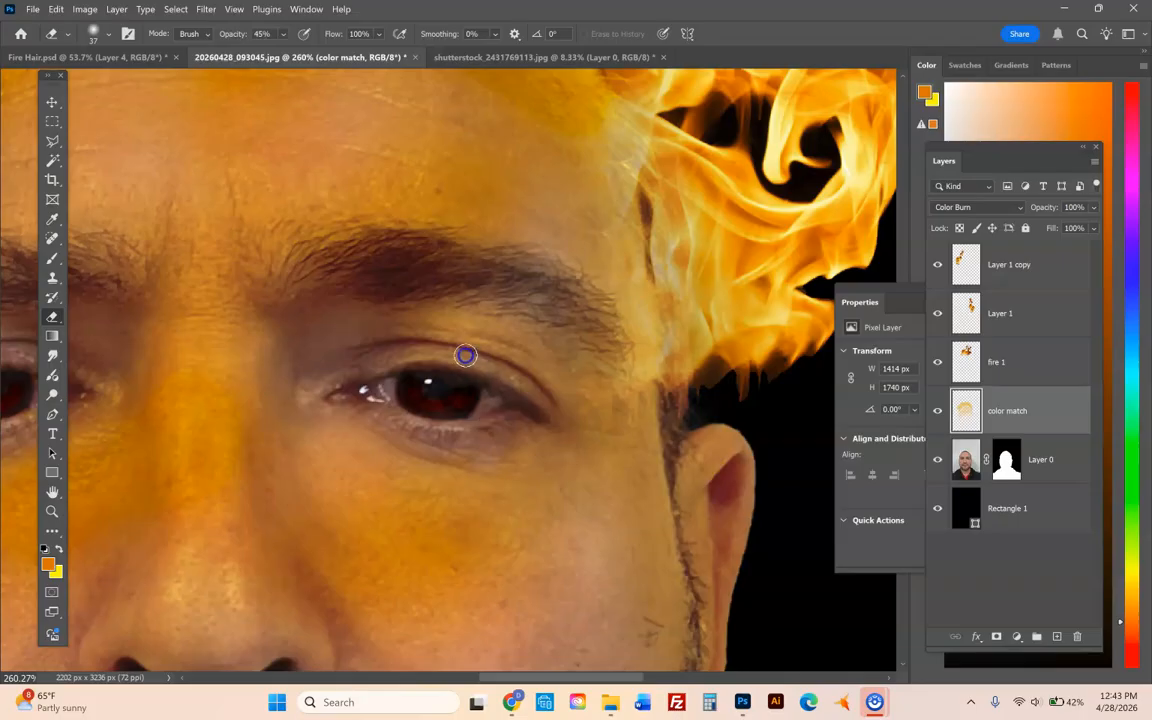
- Paint an orange glow over the beard, jaw and lower cheeks with a 108 px soft round brush at 25% opacity
{"action": "double_click", "coordinate": [52, 510]}
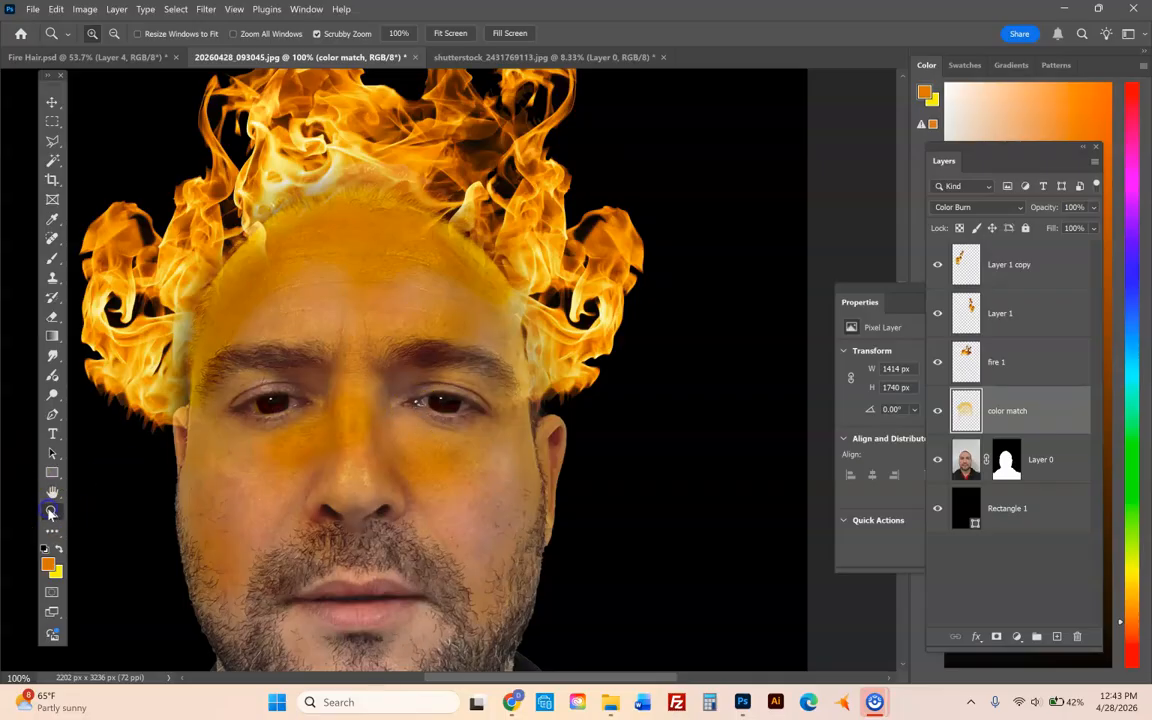
{"action": "key", "text": "ctrl+0"}
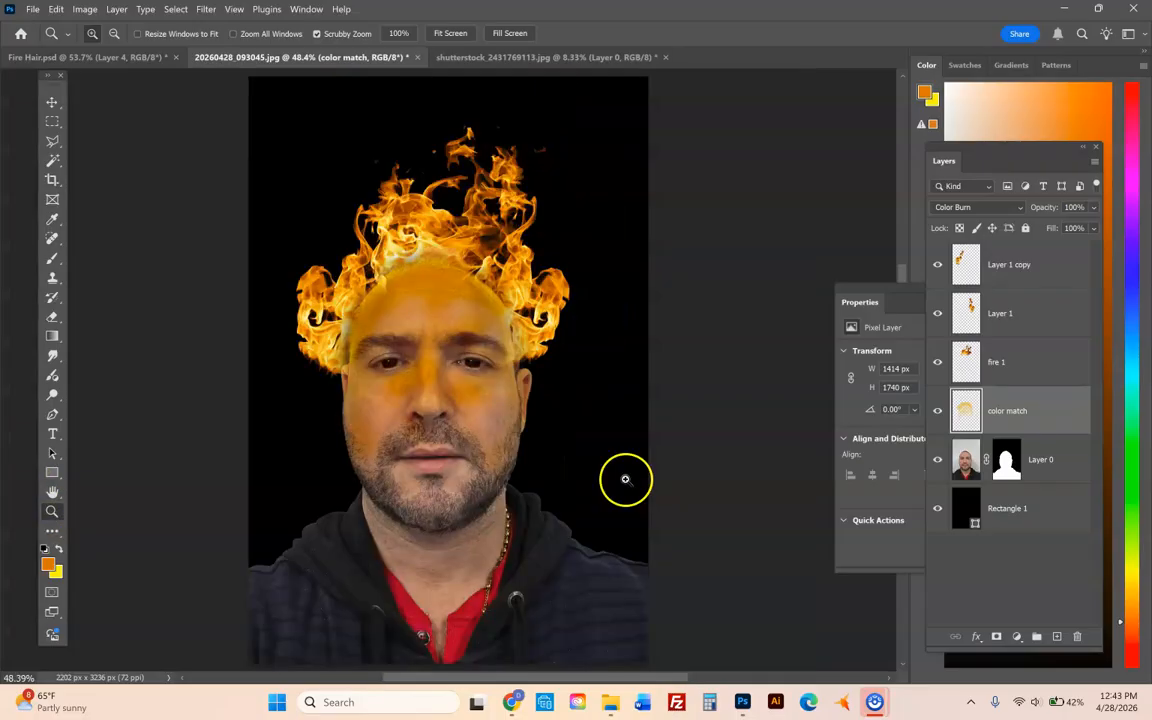
{"action": "scroll", "coordinate": [575, 400], "scroll_direction": "up", "scroll_amount": 4}
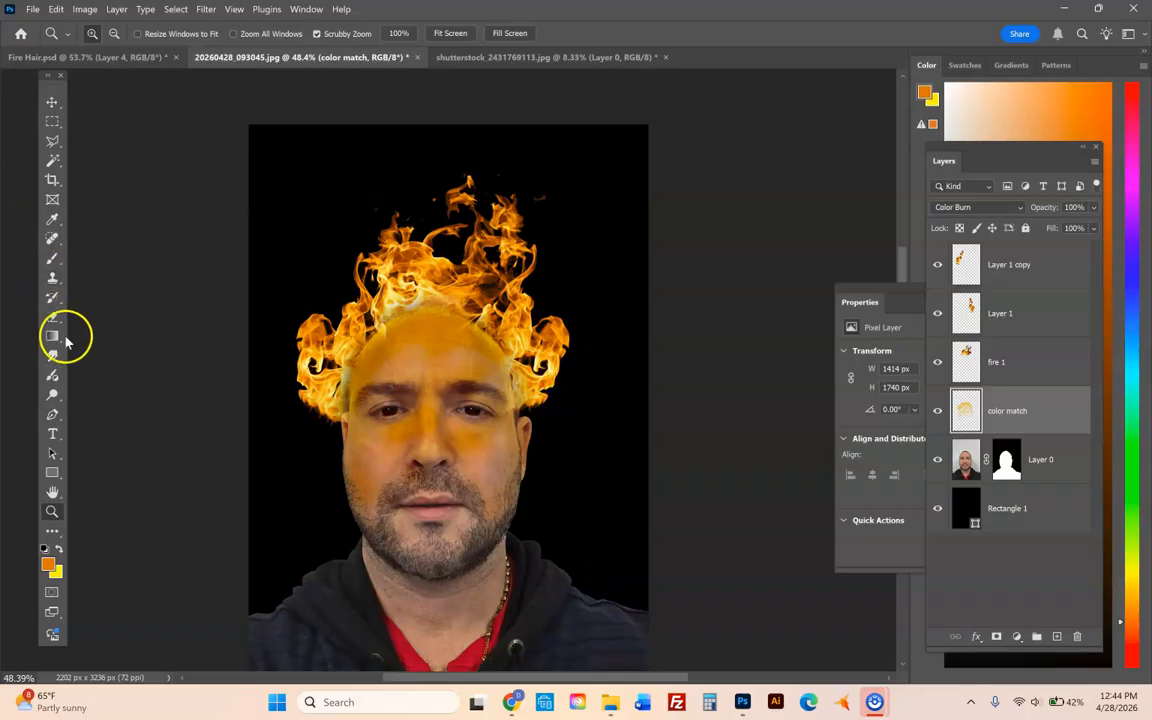
{"action": "left_click", "coordinate": [52, 258]}
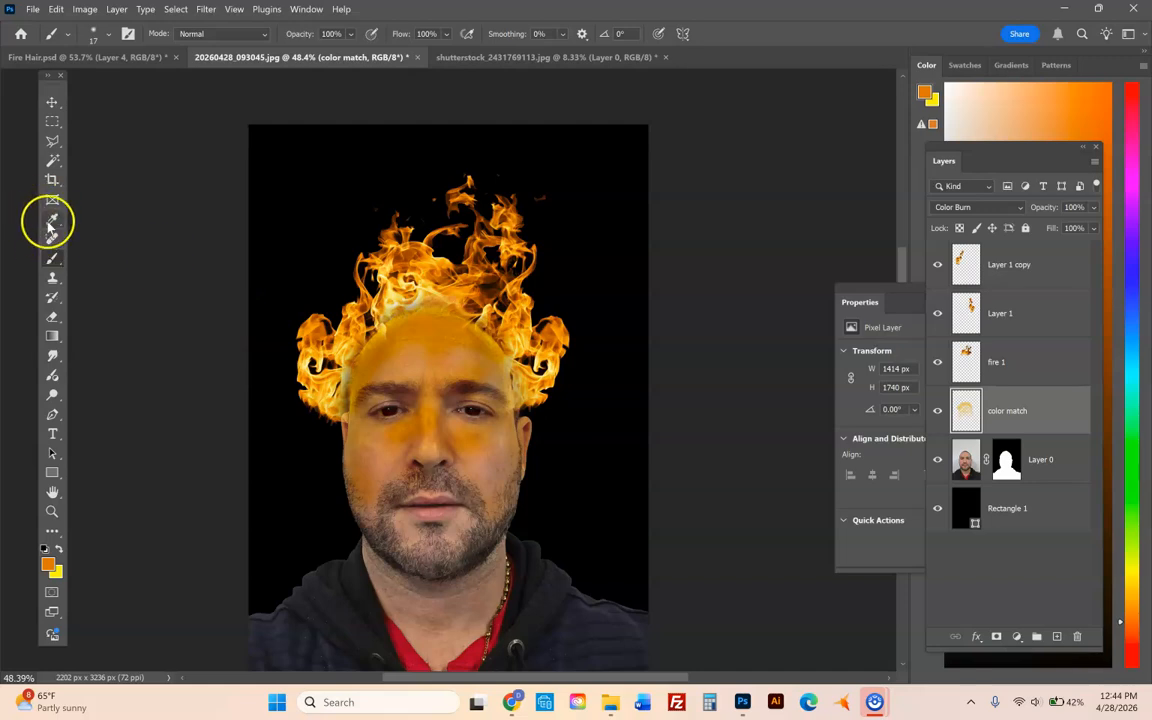
{"action": "left_click", "coordinate": [110, 36]}
{"action": "left_click_drag", "start_coordinate": [97, 81], "coordinate": [111, 84]}
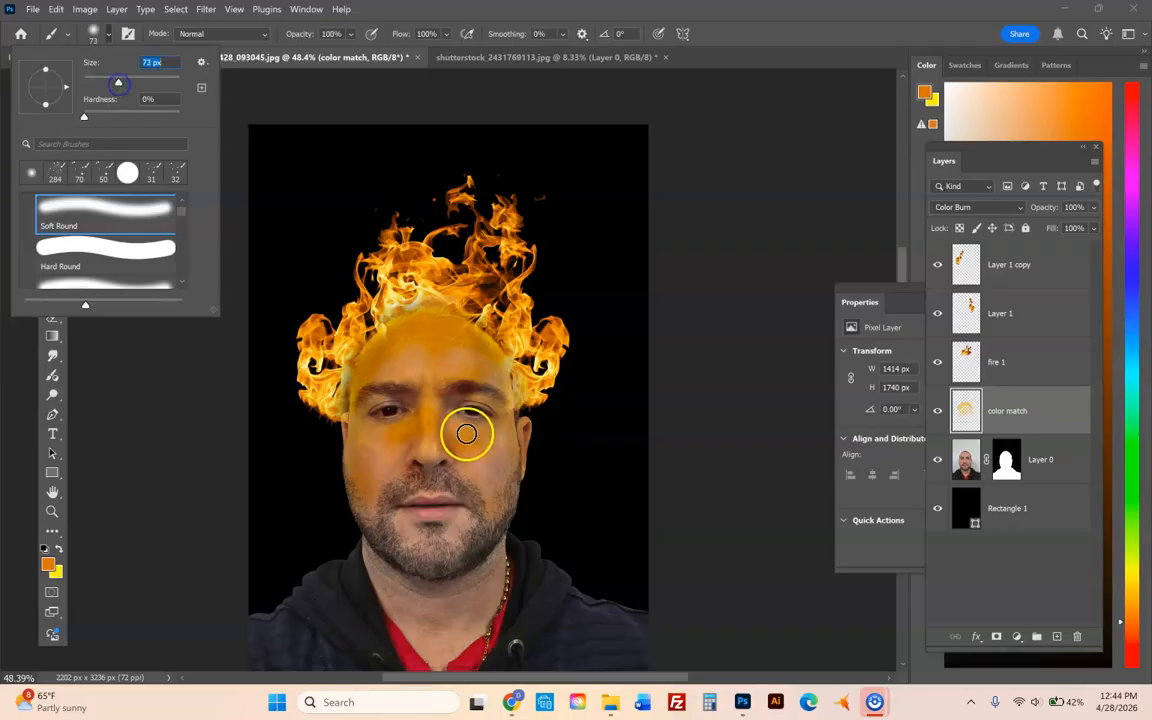
{"action": "left_click", "coordinate": [113, 85]}
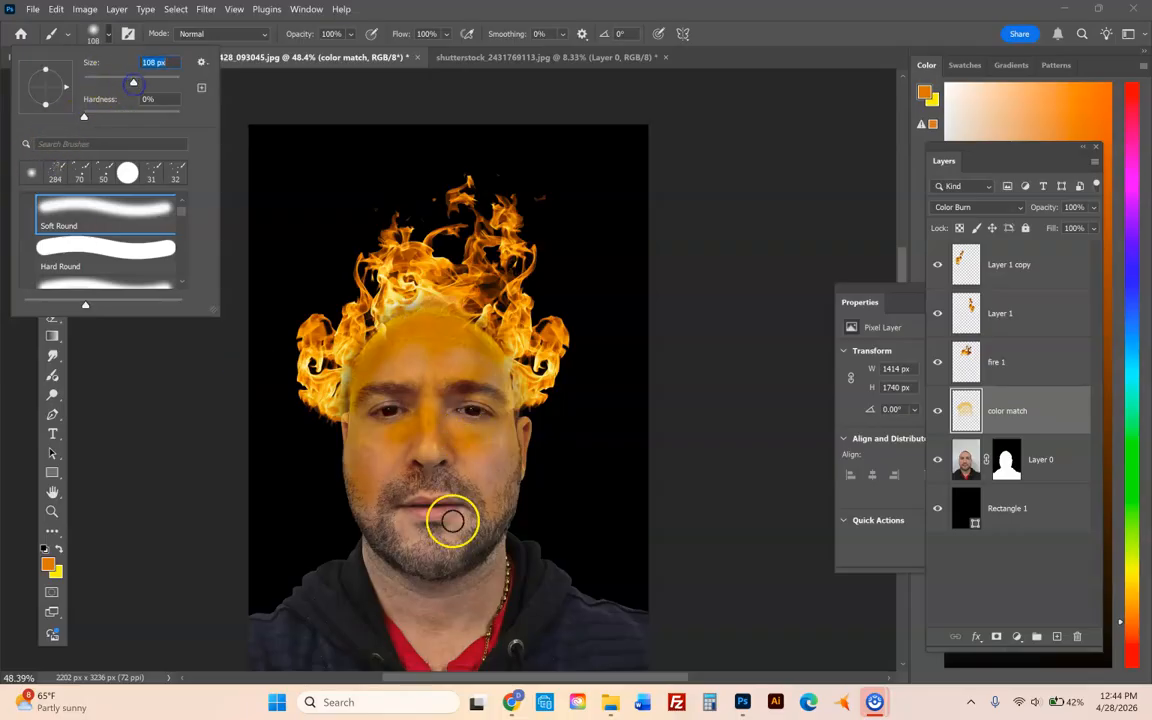
{"action": "left_click_drag", "start_coordinate": [406, 522], "coordinate": [413, 533]}
{"action": "key", "text": "ctrl+z"}
{"action": "left_click", "coordinate": [351, 35]}
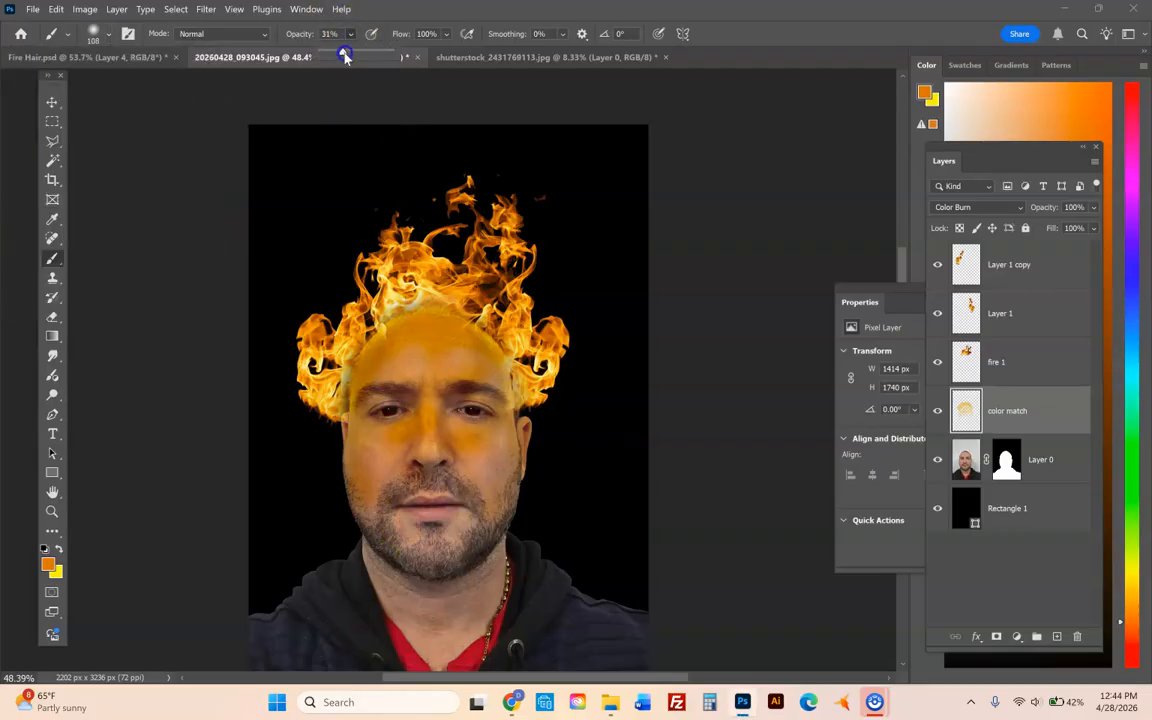
{"action": "mouse_move", "coordinate": [397, 553]}
{"action": "left_mouse_down"}
{"action": "mouse_move", "coordinate": [411, 526]}
{"action": "mouse_move", "coordinate": [402, 523]}
{"action": "mouse_move", "coordinate": [411, 534]}
{"action": "mouse_move", "coordinate": [467, 517]}
{"action": "mouse_move", "coordinate": [440, 542]}
{"action": "mouse_move", "coordinate": [463, 533]}
{"action": "mouse_move", "coordinate": [449, 553]}
{"action": "mouse_move", "coordinate": [422, 547]}
{"action": "mouse_move", "coordinate": [425, 570]}
{"action": "mouse_move", "coordinate": [374, 538]}
{"action": "mouse_move", "coordinate": [357, 500]}
{"action": "mouse_move", "coordinate": [384, 537]}
{"action": "mouse_move", "coordinate": [445, 575]}
{"action": "mouse_move", "coordinate": [438, 562]}
{"action": "mouse_move", "coordinate": [474, 555]}
{"action": "mouse_move", "coordinate": [504, 522]}
{"action": "mouse_move", "coordinate": [511, 489]}
{"action": "mouse_move", "coordinate": [488, 519]}
{"action": "mouse_move", "coordinate": [509, 512]}
{"action": "mouse_move", "coordinate": [519, 448]}
{"action": "left_mouse_up"}
{"action": "mouse_move", "coordinate": [363, 596]}
{"action": "left_mouse_down"}
{"action": "mouse_move", "coordinate": [377, 562]}
{"action": "mouse_move", "coordinate": [434, 572]}
{"action": "left_mouse_up"}
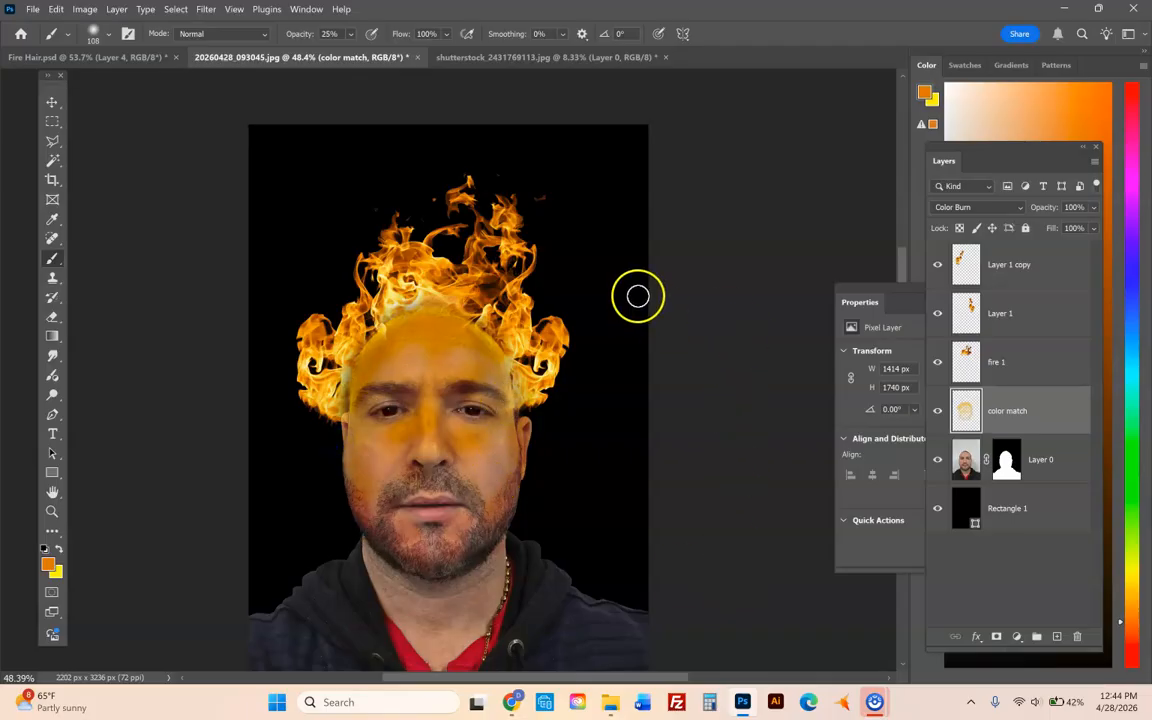
{"action": "left_click_drag", "start_coordinate": [395, 522], "coordinate": [381, 512]}
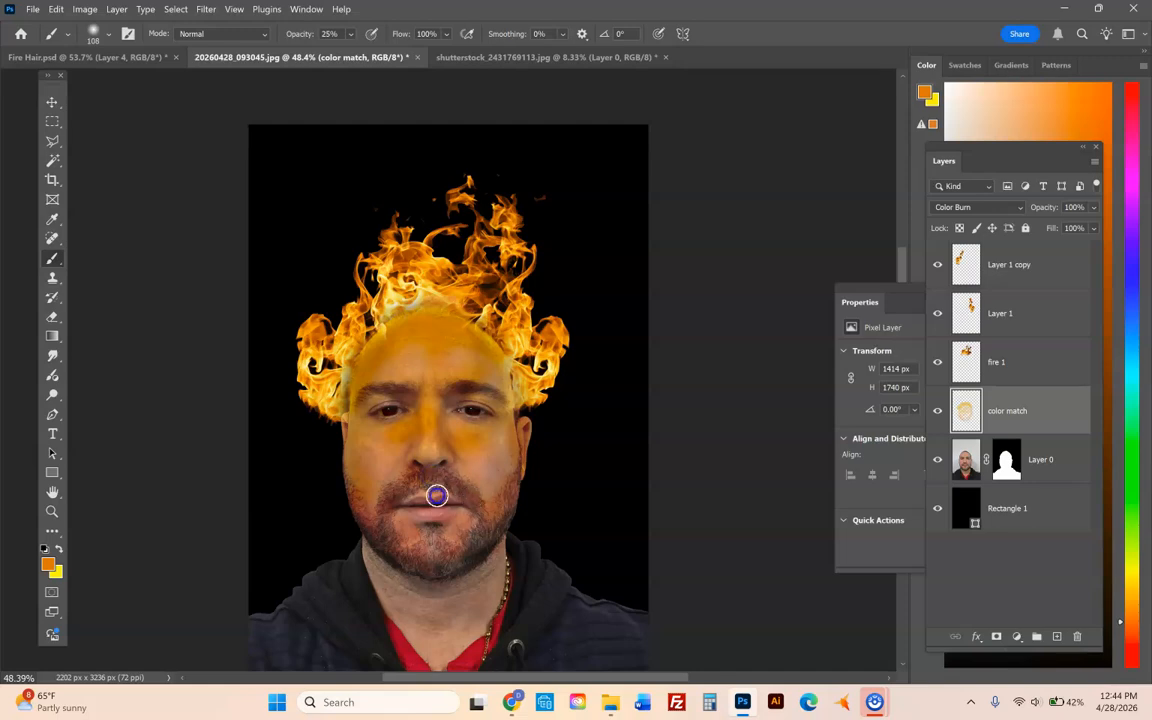
- Soften the painted glow on the cheeks with a soft eraser of about 97 px at 45% opacity
{"action": "left_click", "coordinate": [52, 317]}
{"action": "left_click", "coordinate": [305, 355]}
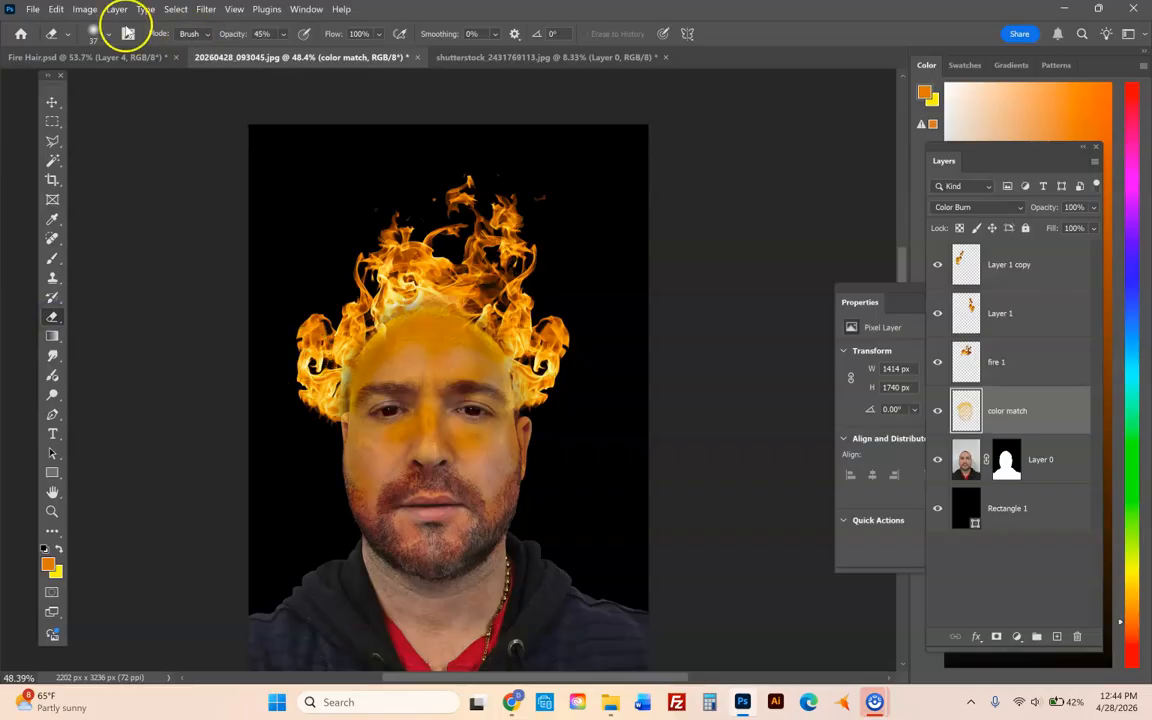
{"action": "left_click", "coordinate": [110, 37]}
{"action": "left_click_drag", "start_coordinate": [104, 82], "coordinate": [106, 82]}
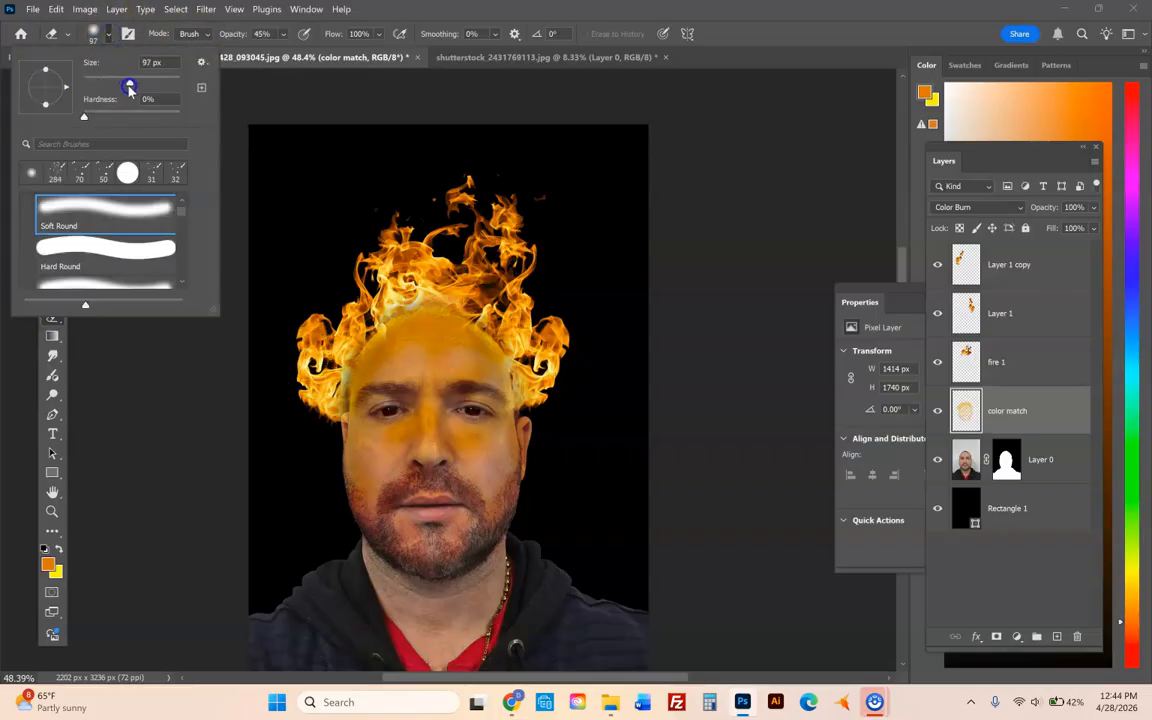
{"action": "left_click", "coordinate": [413, 461]}
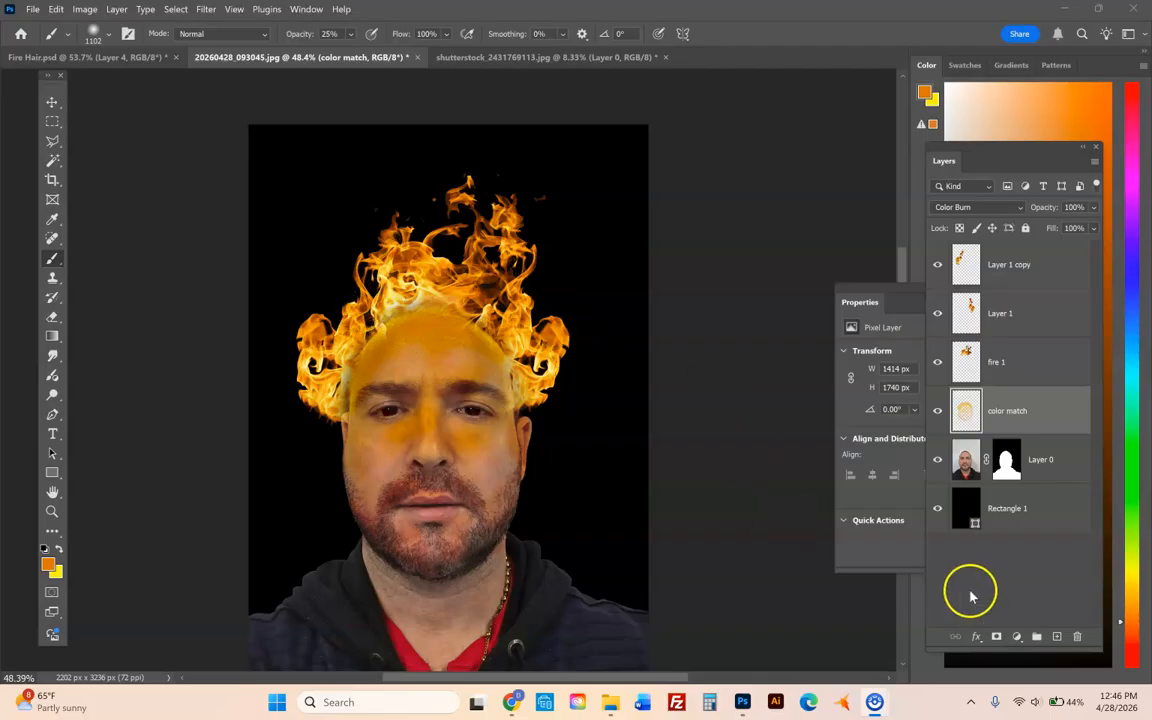
- Duplicate the black Rectangle 1 layer and rasterize the copy
{"action": "left_click", "coordinate": [1008, 508]}
{"action": "left_click_drag", "start_coordinate": [1008, 505], "coordinate": [1057, 636]}
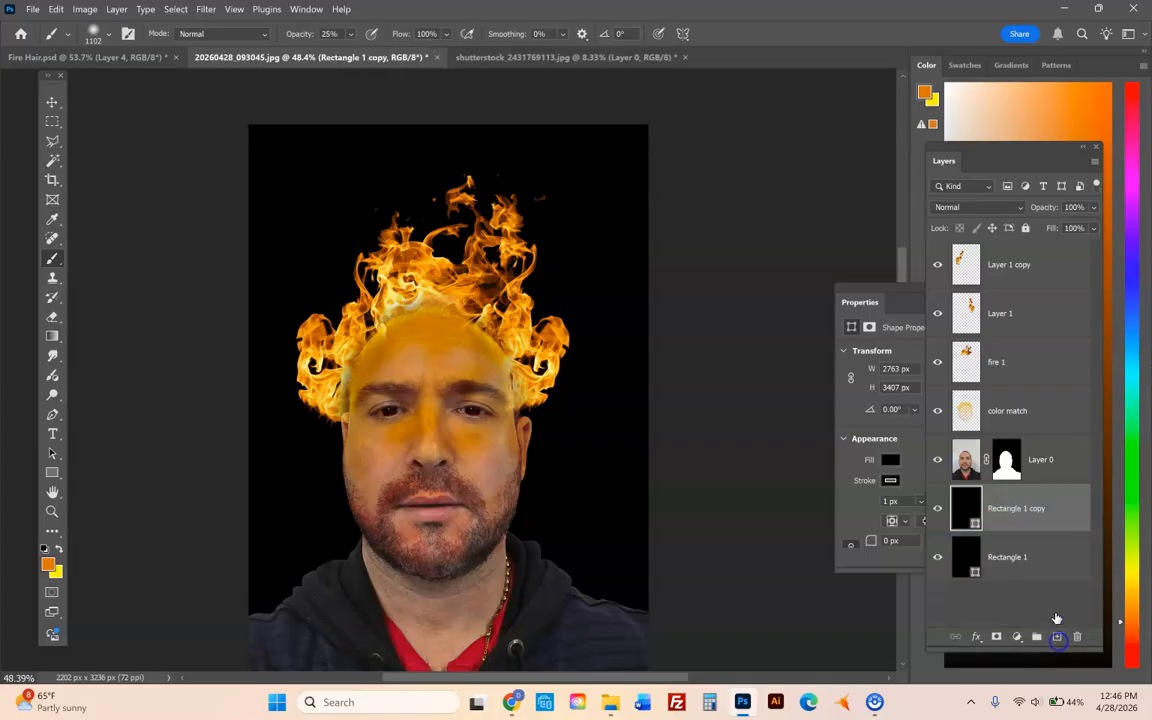
{"action": "right_click", "coordinate": [1022, 510]}
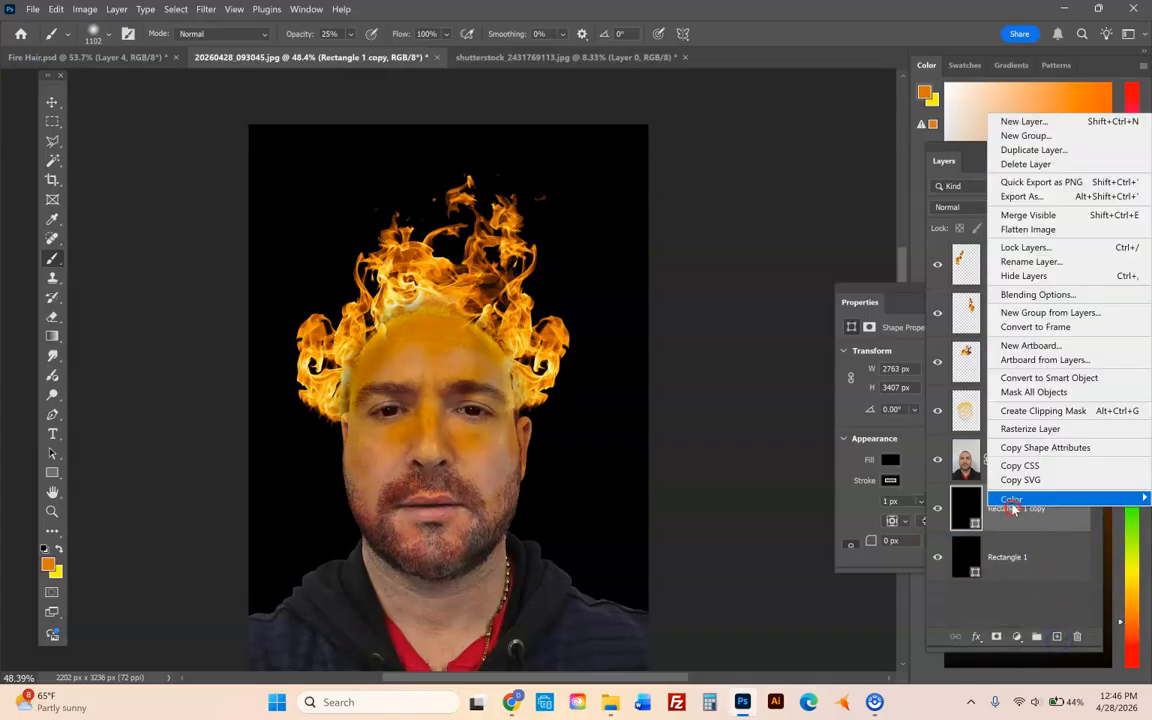
{"action": "left_click", "coordinate": [1026, 429]}
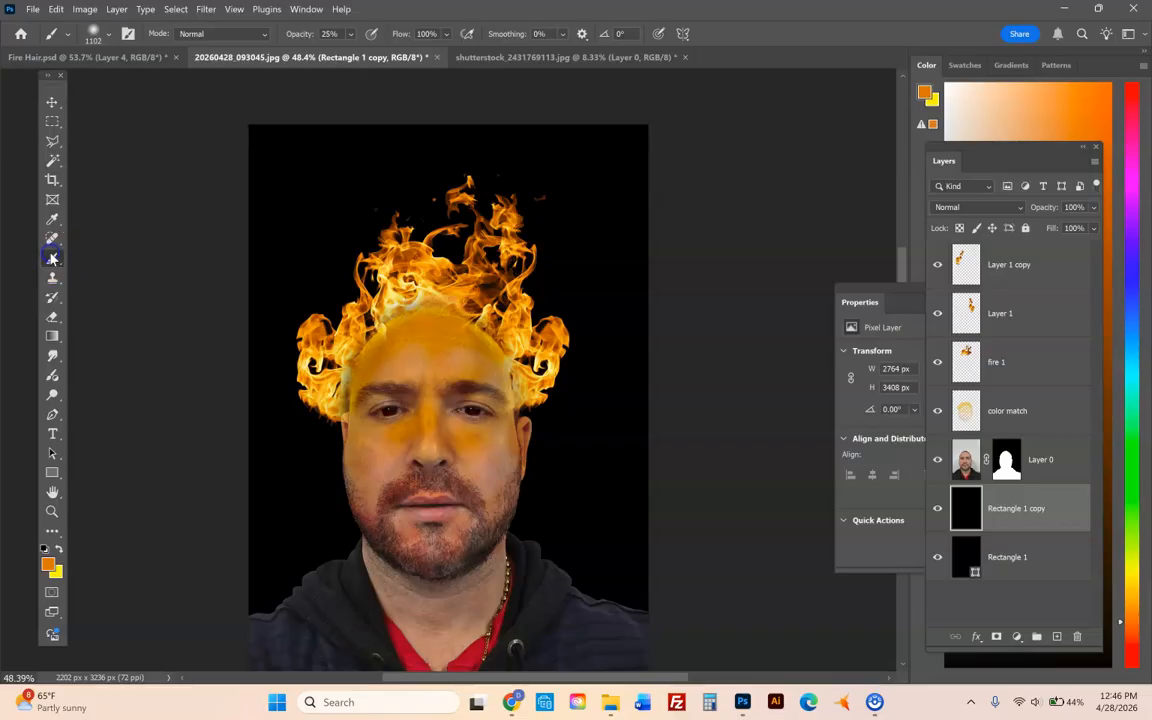
- Paint an orange glow around the head and flames on the Rectangle 1 copy layer with a 1102 px soft brush at 25% opacity
{"action": "left_click", "coordinate": [106, 33]}
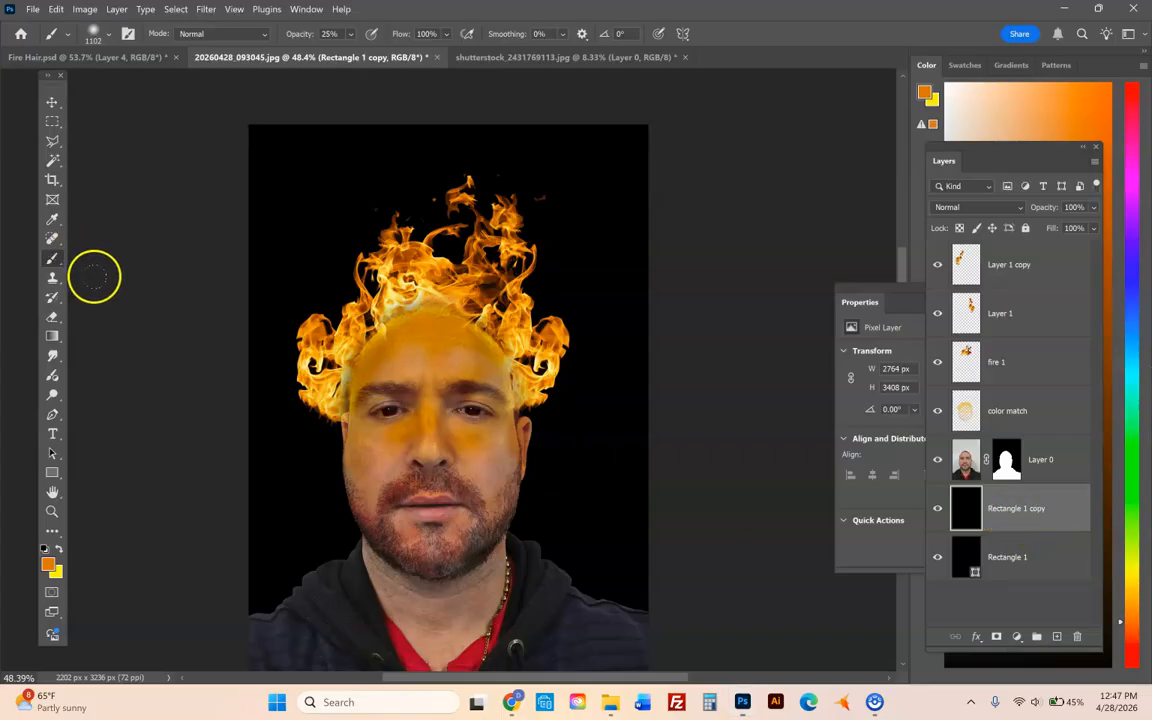
{"action": "left_click", "coordinate": [53, 259]}
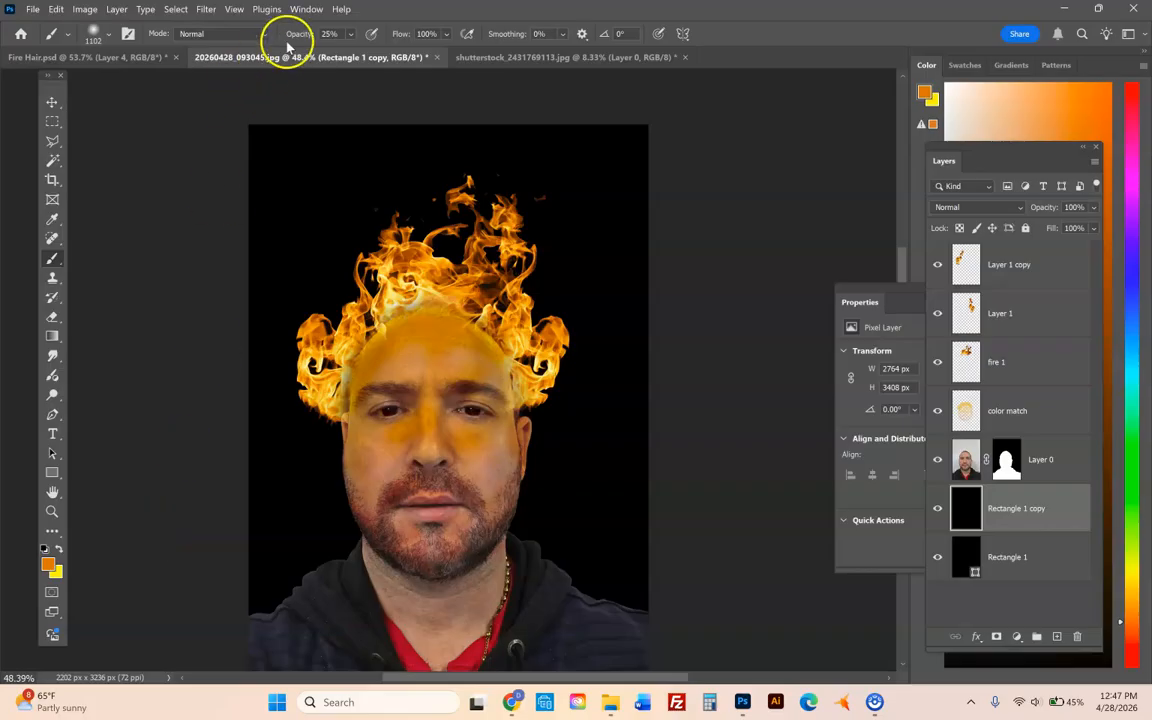
{"action": "left_click", "coordinate": [350, 37]}
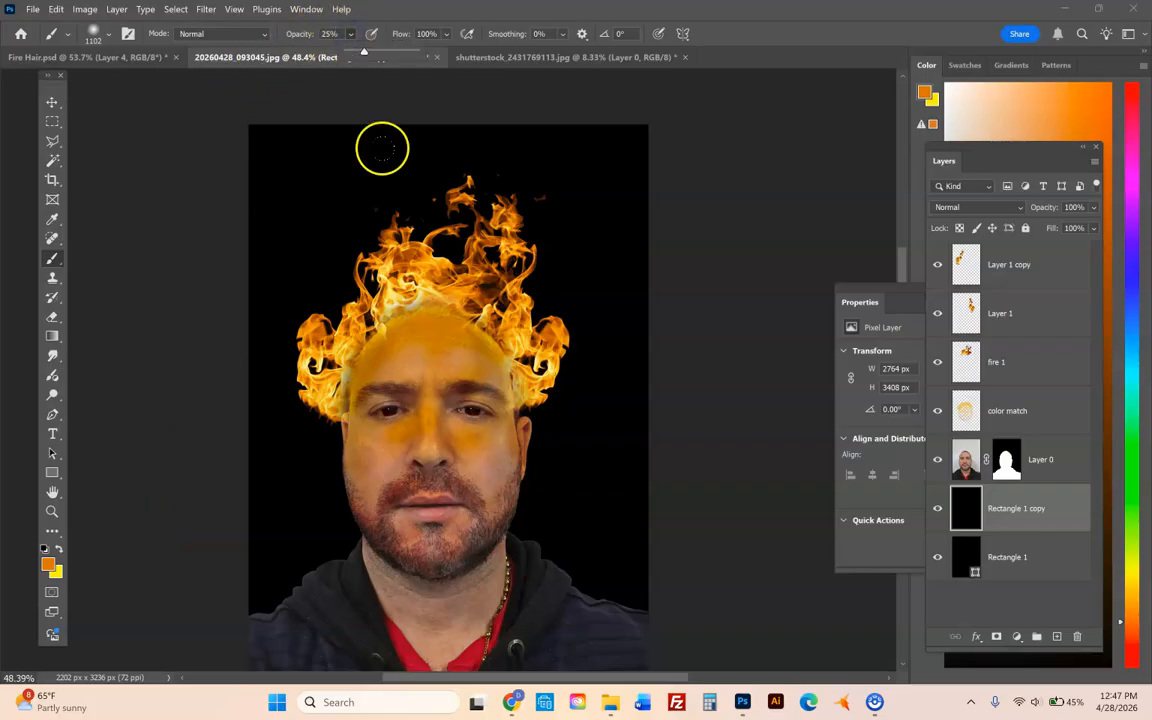
{"action": "mouse_move", "coordinate": [353, 426]}
{"action": "left_mouse_down"}
{"action": "mouse_move", "coordinate": [370, 339]}
{"action": "mouse_move", "coordinate": [450, 180]}
{"action": "mouse_move", "coordinate": [330, 230]}
{"action": "mouse_move", "coordinate": [535, 237]}
{"action": "mouse_move", "coordinate": [547, 369]}
{"action": "mouse_move", "coordinate": [495, 420]}
{"action": "mouse_move", "coordinate": [460, 298]}
{"action": "mouse_move", "coordinate": [390, 261]}
{"action": "mouse_move", "coordinate": [363, 471]}
{"action": "mouse_move", "coordinate": [465, 429]}
{"action": "mouse_move", "coordinate": [541, 440]}
{"action": "mouse_move", "coordinate": [381, 265]}
{"action": "mouse_move", "coordinate": [634, 558]}
{"action": "left_mouse_up"}
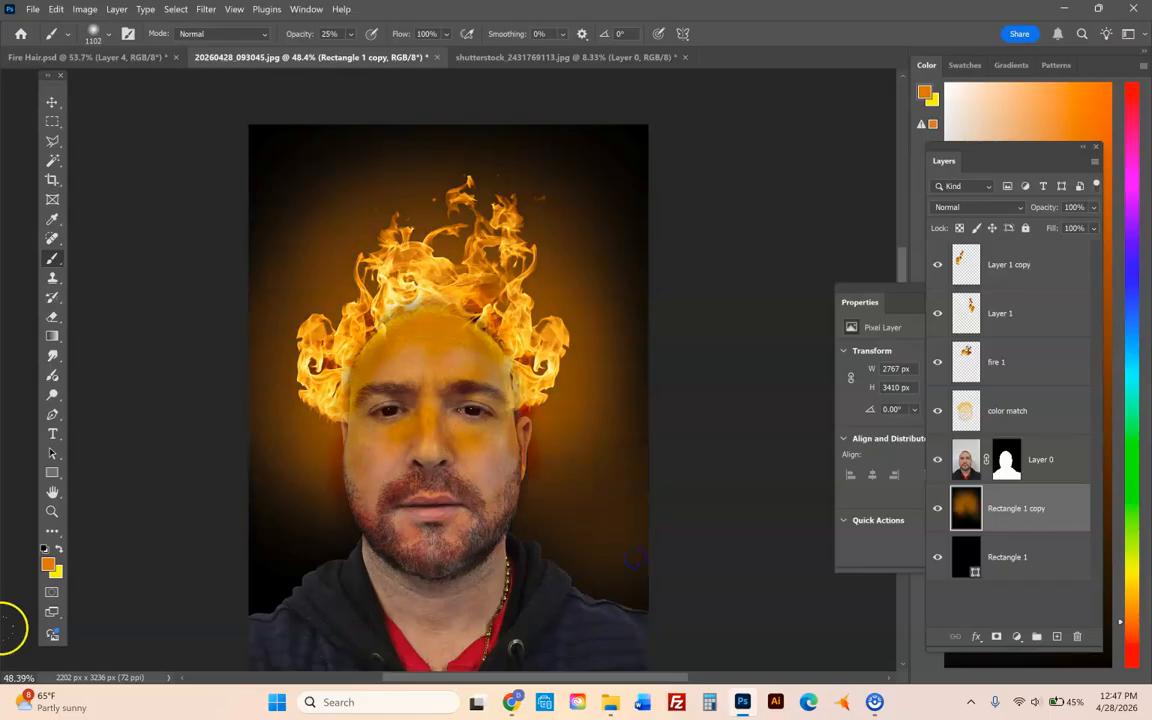
- Erase the outer edges of the orange background glow on Rectangle 1 copy with a 1102 px soft eraser at 45% opacity
{"action": "left_click", "coordinate": [52, 322]}
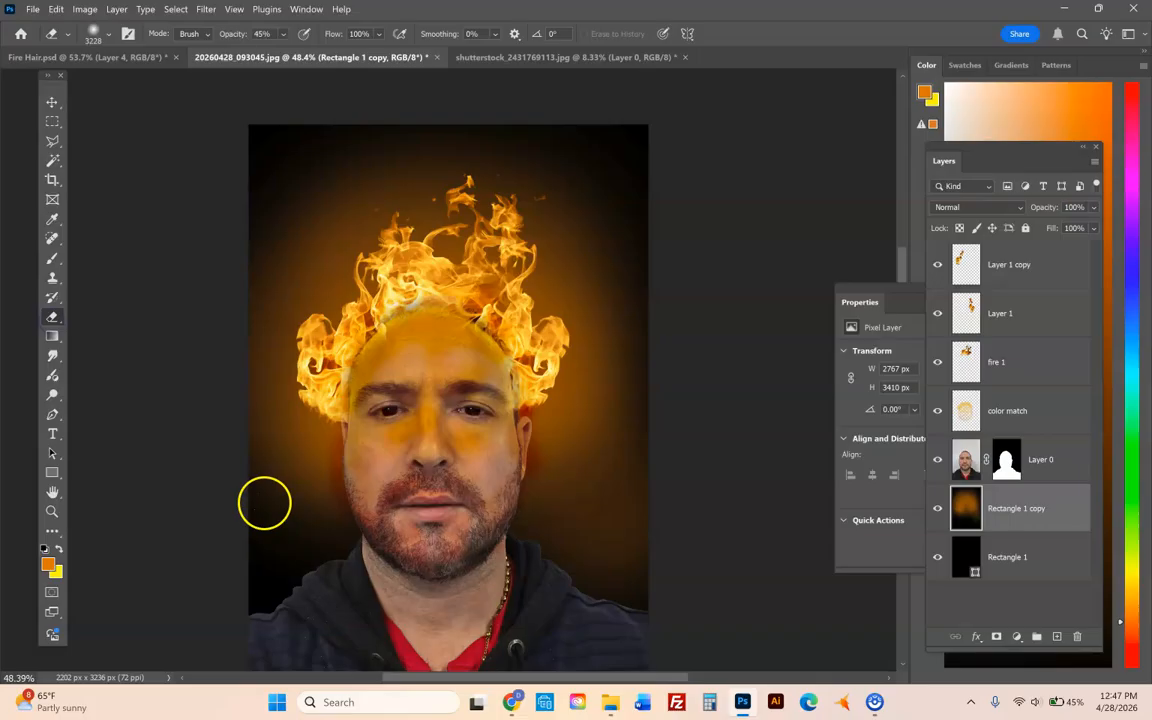
{"action": "left_click", "coordinate": [104, 33]}
{"action": "left_click_drag", "start_coordinate": [160, 78], "coordinate": [167, 83]}
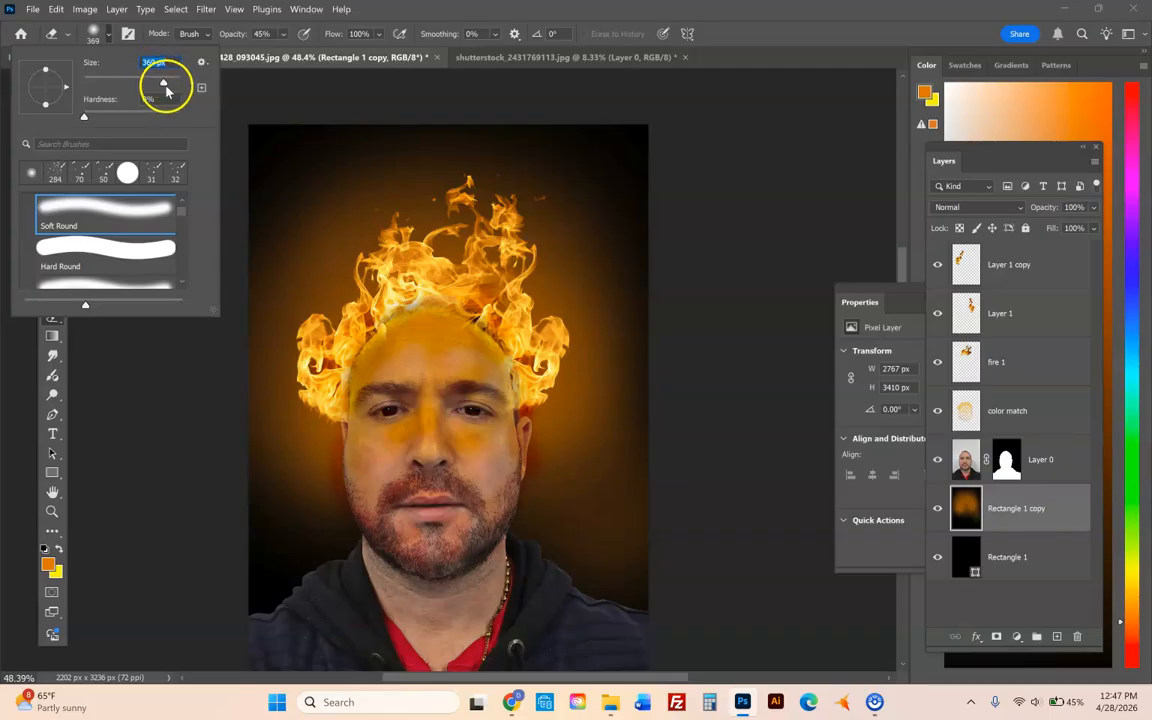
{"action": "left_click", "coordinate": [229, 550]}
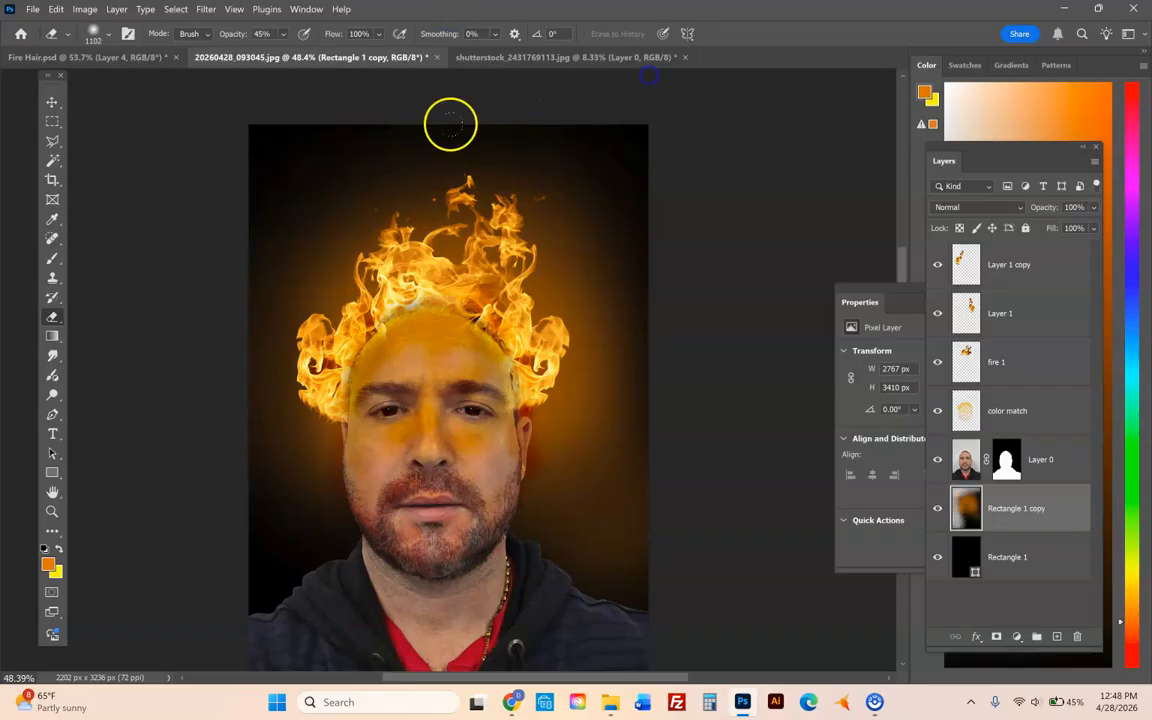
{"action": "mouse_move", "coordinate": [528, 513]}
{"action": "left_mouse_down"}
{"action": "mouse_move", "coordinate": [703, 610]}
{"action": "mouse_move", "coordinate": [609, 544]}
{"action": "mouse_move", "coordinate": [710, 422]}
{"action": "mouse_move", "coordinate": [705, 256]}
{"action": "left_mouse_up"}
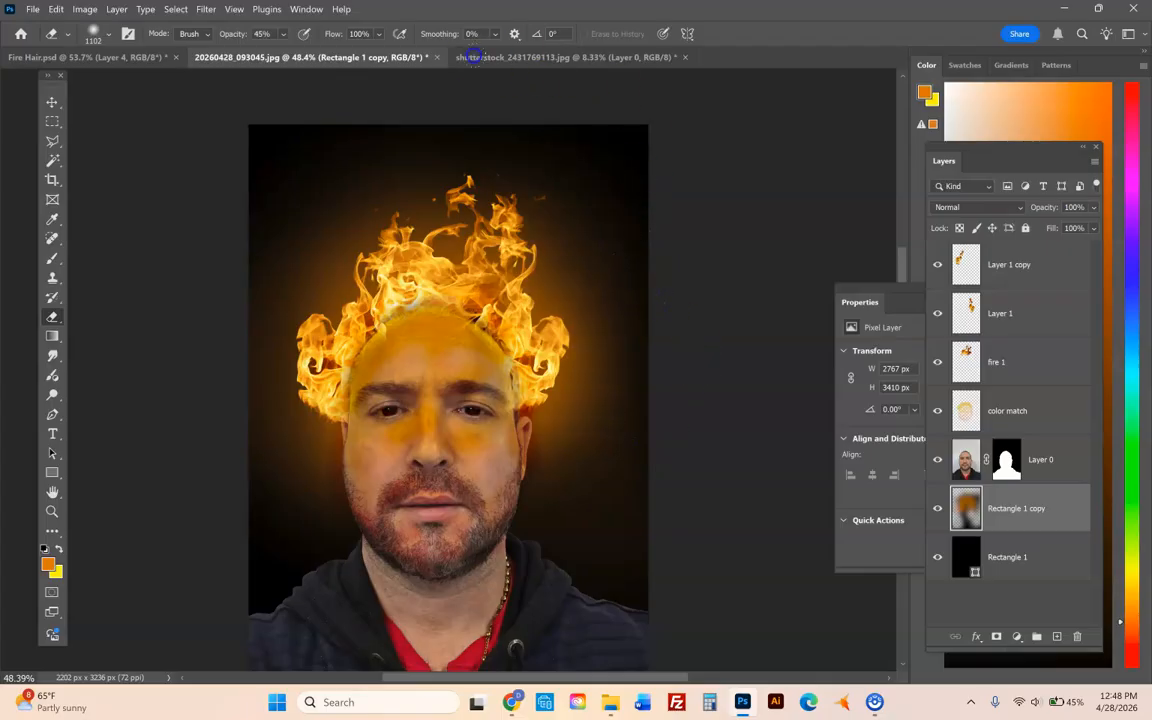
{"action": "mouse_move", "coordinate": [274, 233]}
{"action": "left_mouse_down"}
{"action": "mouse_move", "coordinate": [151, 230]}
{"action": "mouse_move", "coordinate": [128, 475]}
{"action": "mouse_move", "coordinate": [224, 516]}
{"action": "left_mouse_up"}
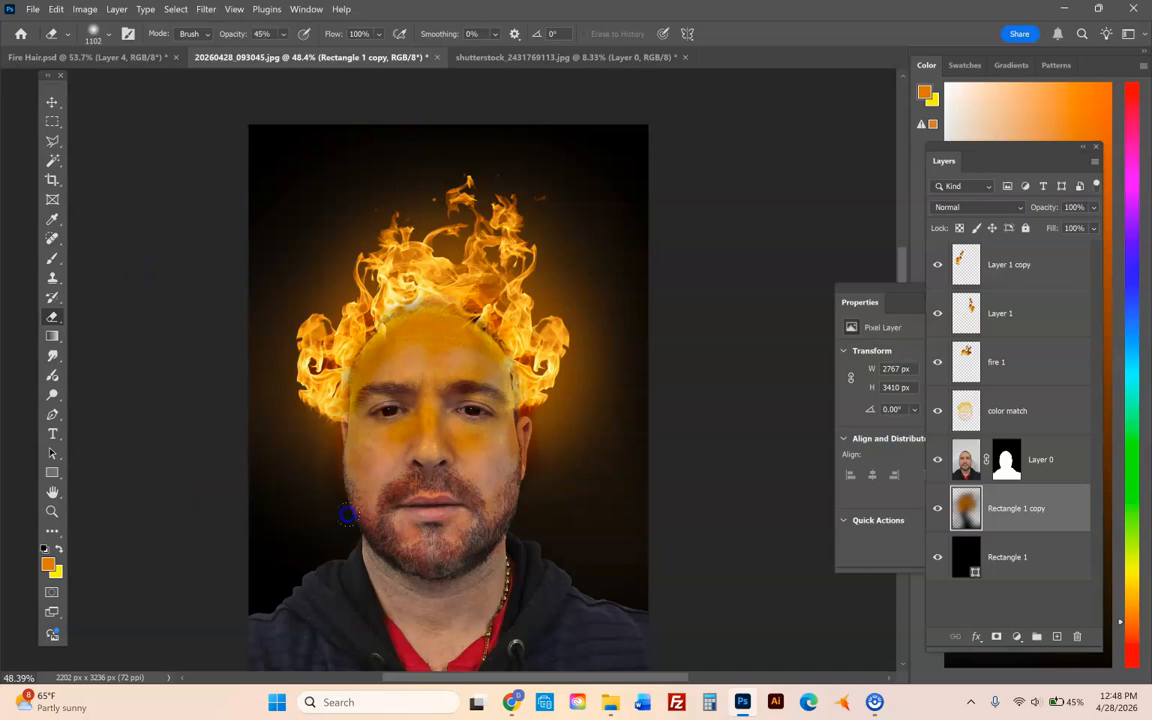
{"action": "left_click", "coordinate": [642, 447]}
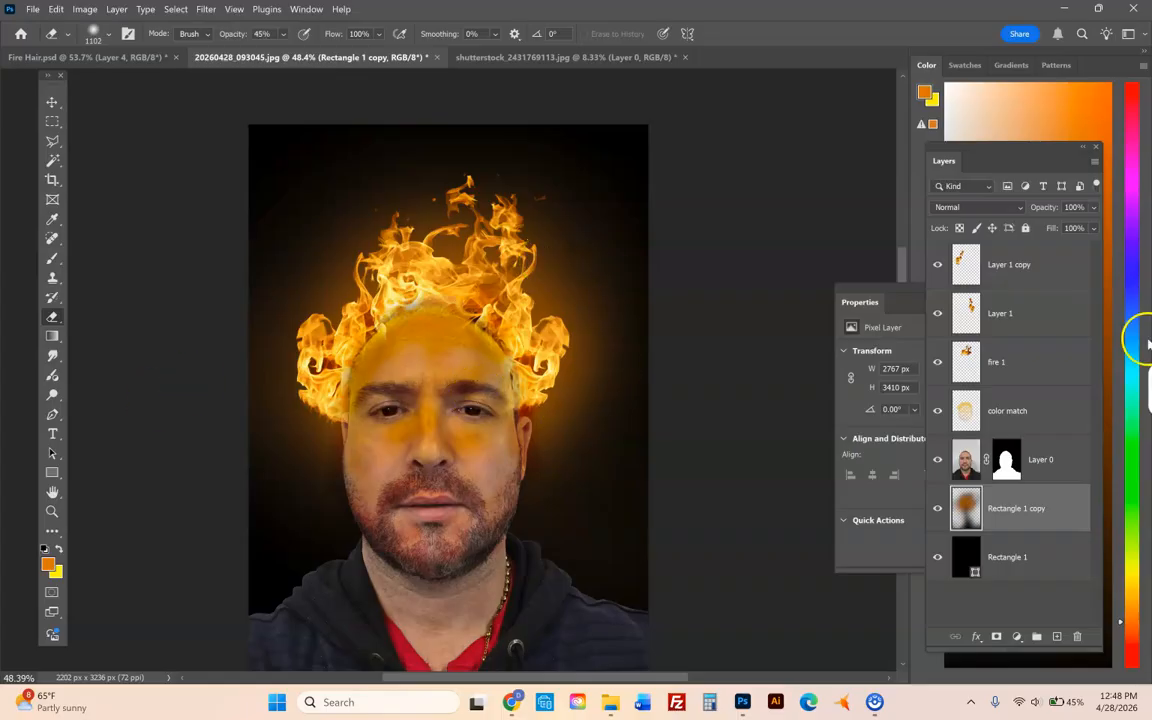
- Duplicate the Layer 1 flame and shift the copy up and inward over the crown of the head
{"action": "left_click", "coordinate": [1005, 314]}
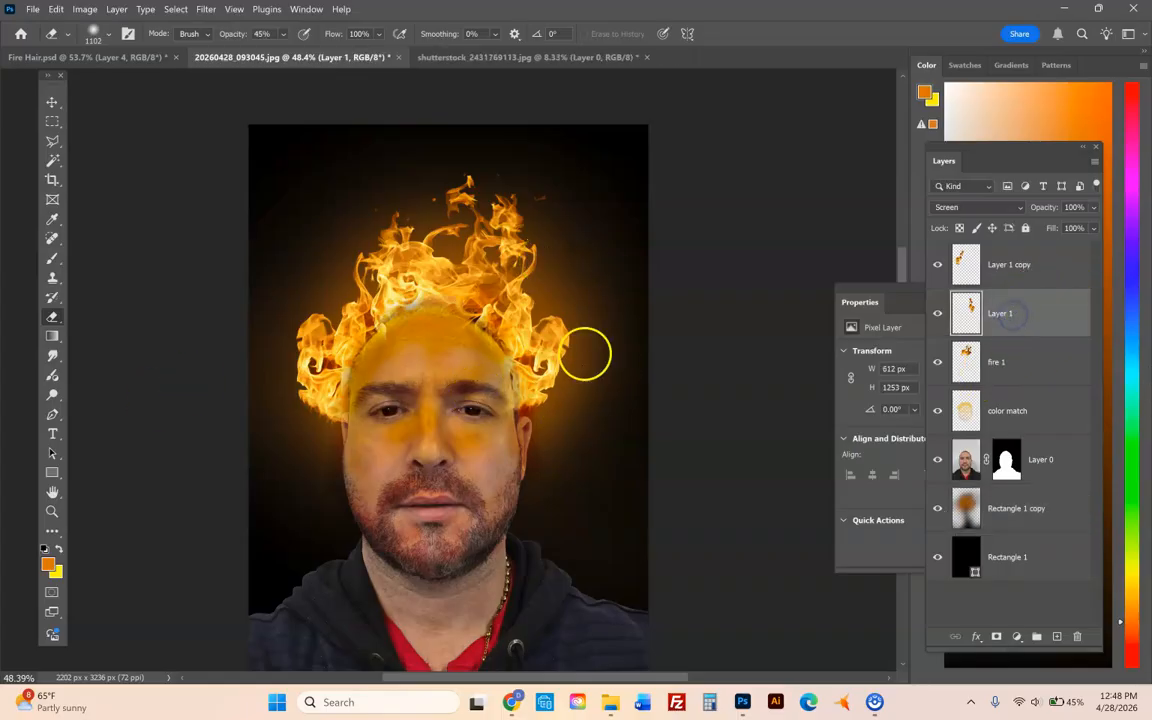
{"action": "left_click", "coordinate": [52, 102]}
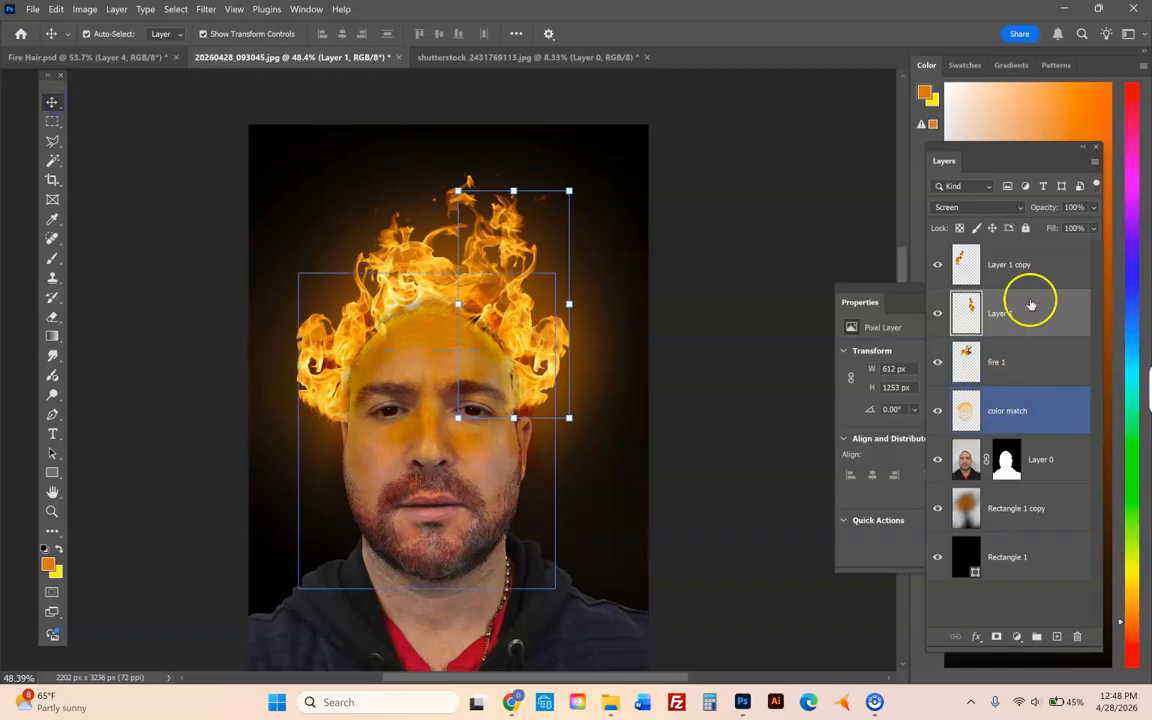
{"action": "left_click_drag", "start_coordinate": [1003, 302], "coordinate": [1057, 637]}
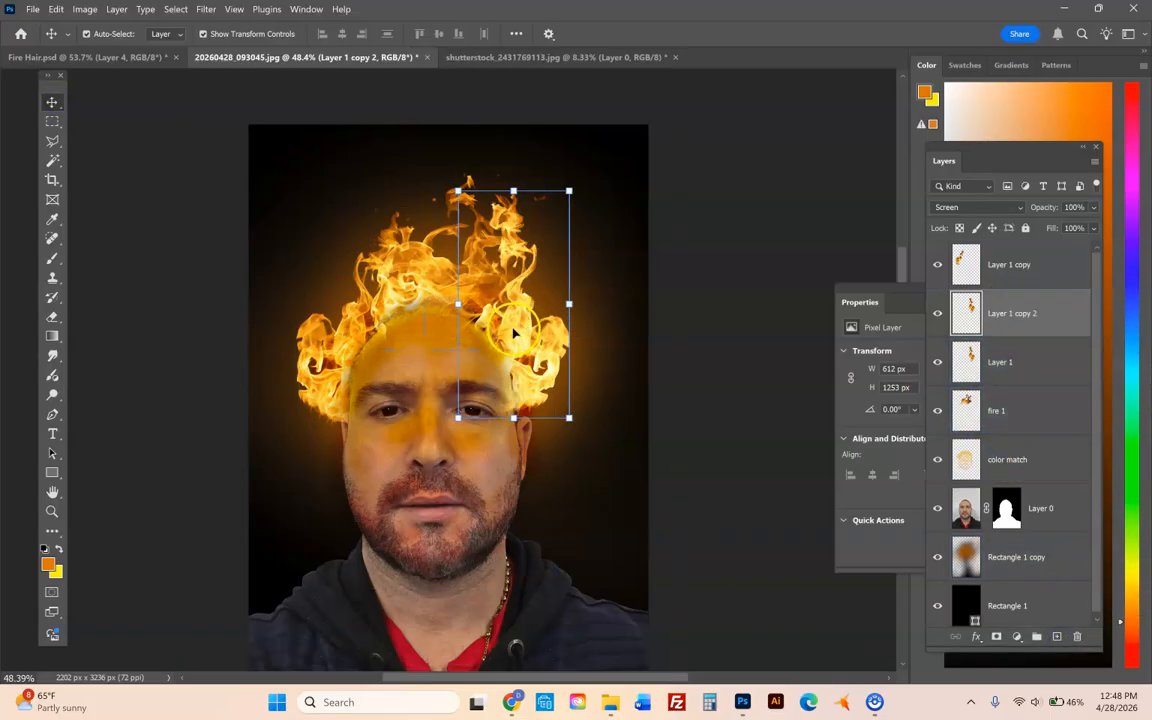
{"action": "left_click_drag", "start_coordinate": [520, 330], "coordinate": [497, 307]}
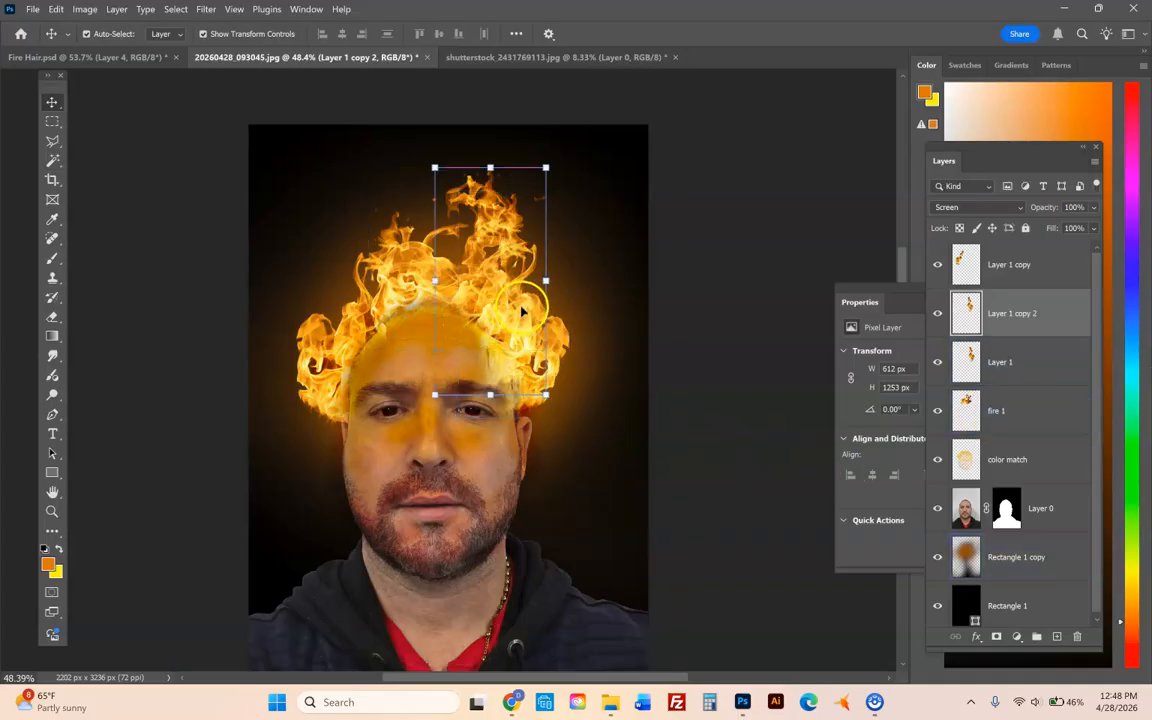
{"action": "left_click_drag", "start_coordinate": [998, 314], "coordinate": [1058, 636]}
{"action": "key", "text": "ctrl+shift+apostrophe"}
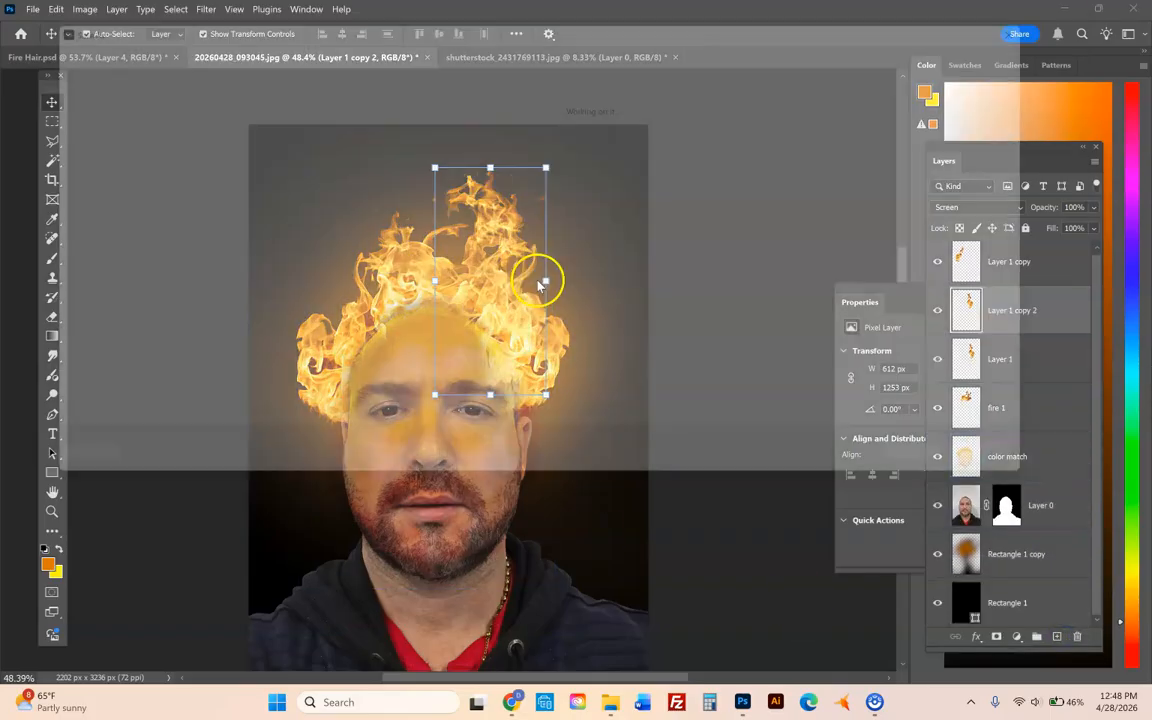
{"action": "left_click", "coordinate": [1038, 478]}
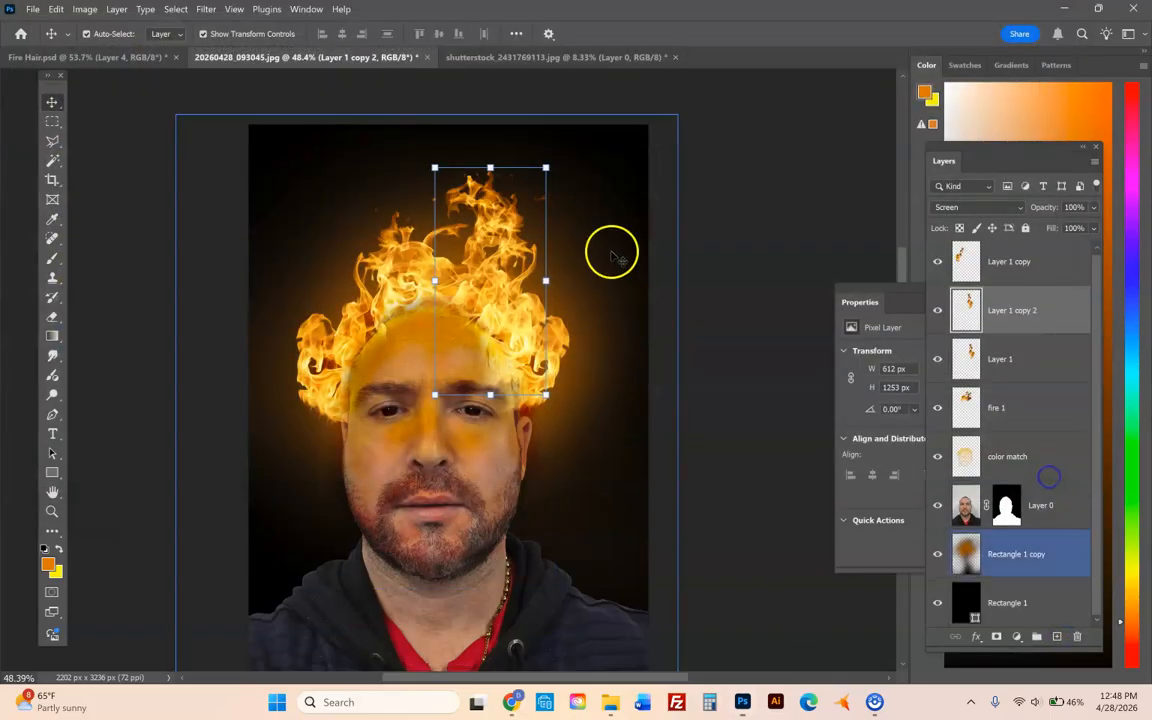
- Flip the flame copy horizontally onto the left side of the hair, widen it to 125.98% and tilt it about 9°
{"action": "left_click_drag", "start_coordinate": [547, 281], "coordinate": [294, 305]}
{"action": "left_click_drag", "start_coordinate": [458, 272], "coordinate": [479, 286]}
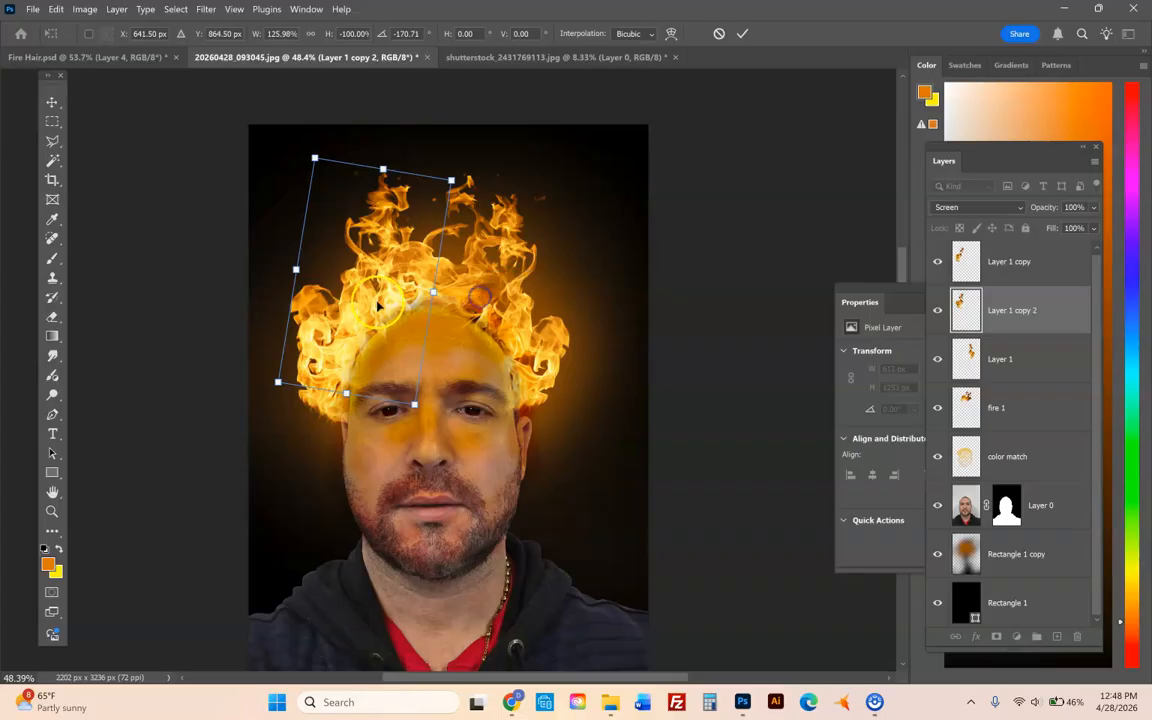
{"action": "left_click_drag", "start_coordinate": [377, 303], "coordinate": [394, 302]}
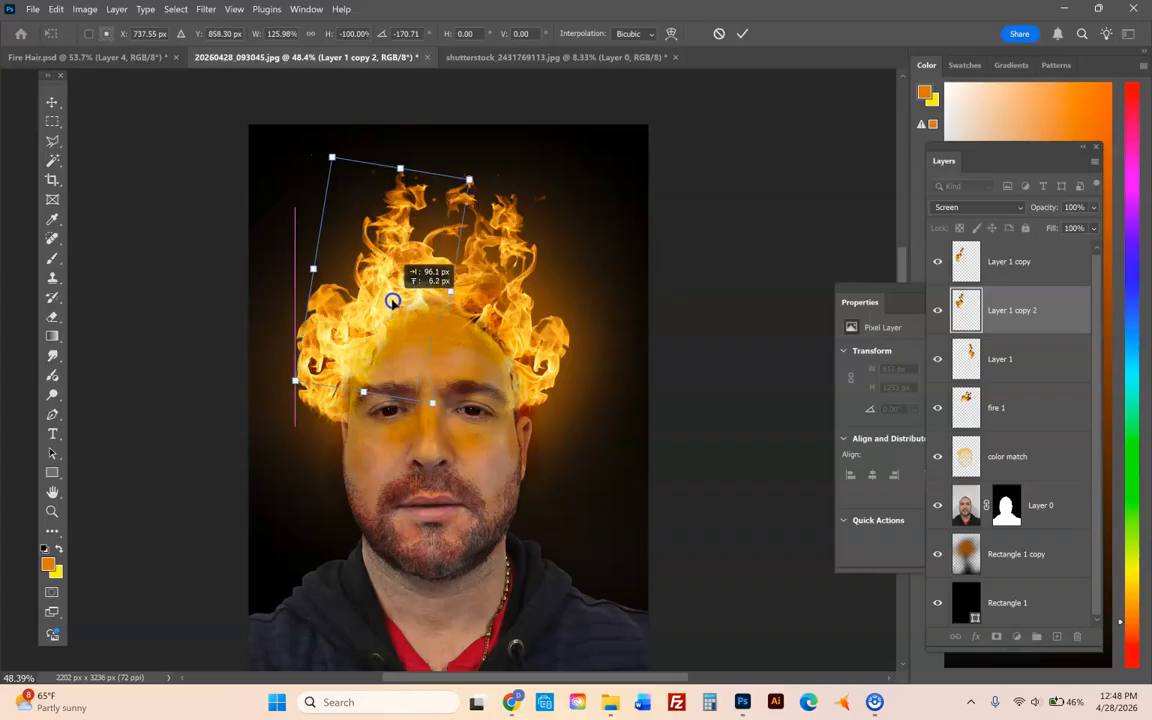
- Warp the flipped flame copy to follow the left side of the head, apply the transform and deselect the layer
{"action": "left_click", "coordinate": [671, 33]}
{"action": "left_click_drag", "start_coordinate": [411, 305], "coordinate": [426, 300]}
{"action": "mouse_move", "coordinate": [376, 346]}
{"action": "left_mouse_down"}
{"action": "mouse_move", "coordinate": [370, 337]}
{"action": "mouse_move", "coordinate": [369, 353]}
{"action": "left_mouse_up"}
{"action": "left_click_drag", "start_coordinate": [422, 312], "coordinate": [430, 298]}
{"action": "left_click", "coordinate": [50, 103]}
{"action": "left_click", "coordinate": [545, 572]}
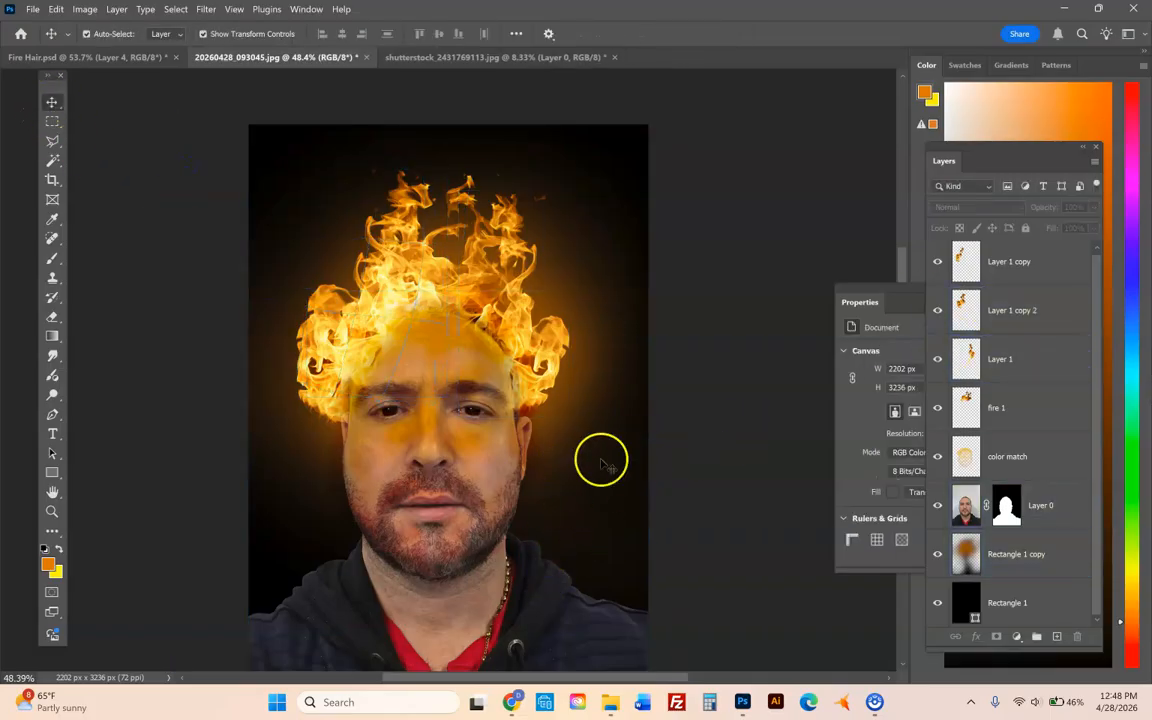
{"action": "left_click", "coordinate": [855, 580]}
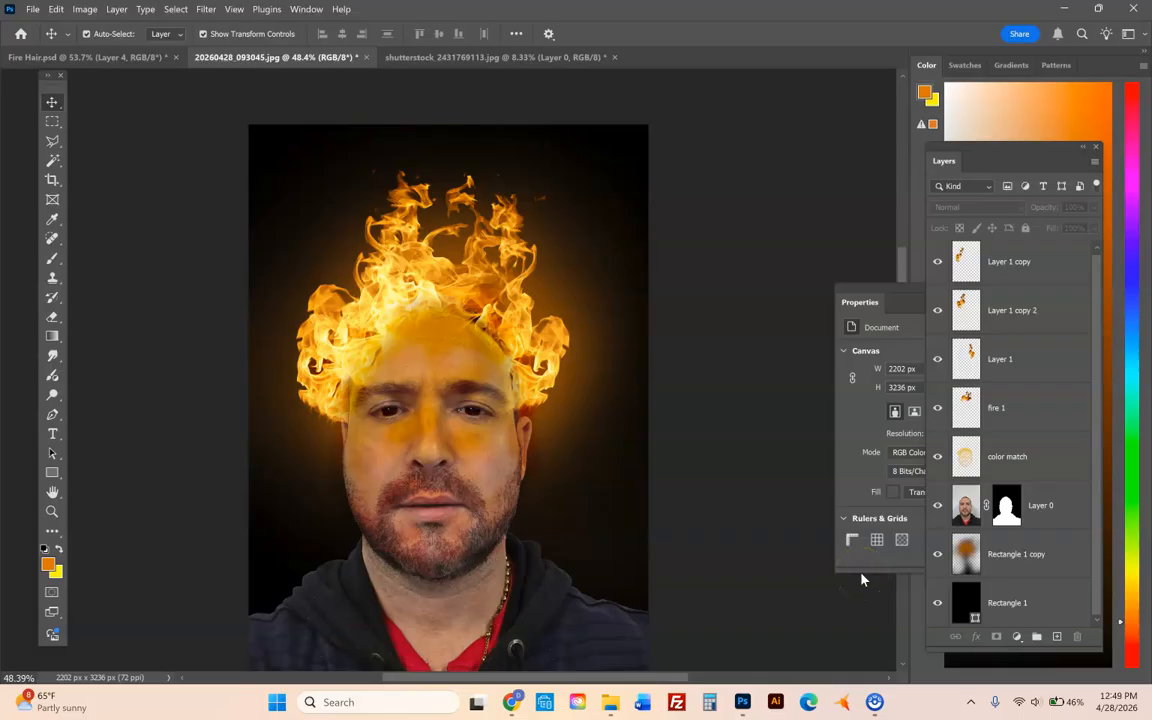
{"action": "left_click", "coordinate": [550, 597]}
{"action": "left_click", "coordinate": [530, 419]}
{"action": "left_click", "coordinate": [756, 262]}
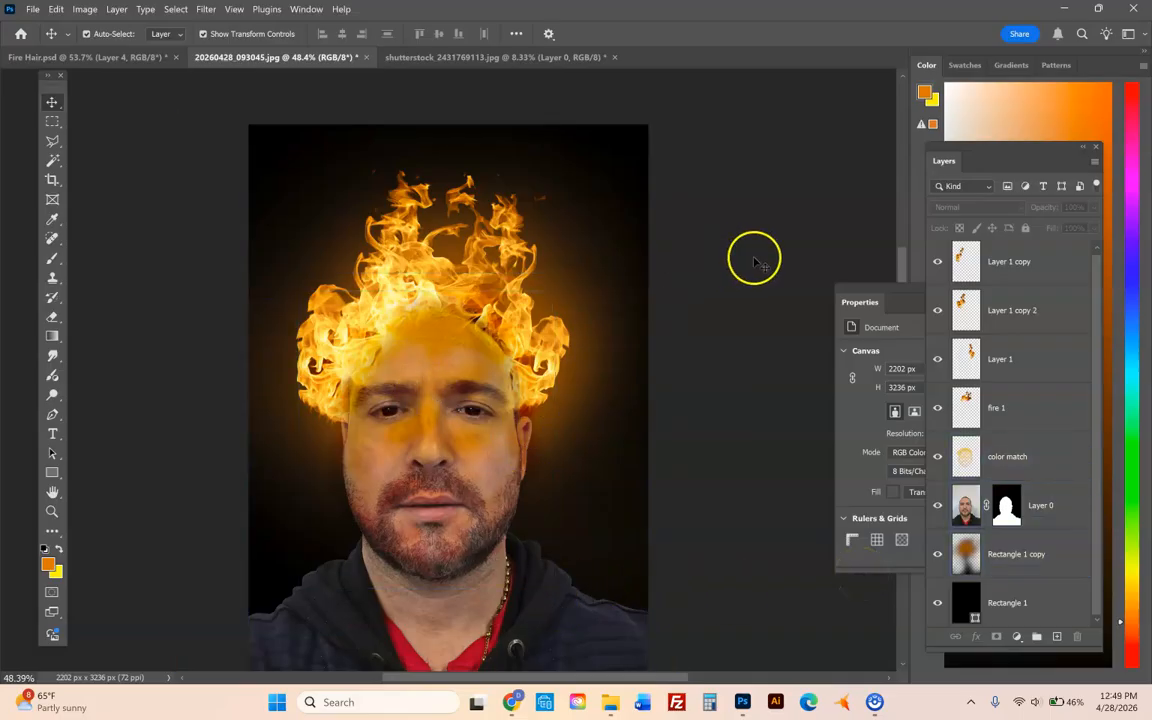